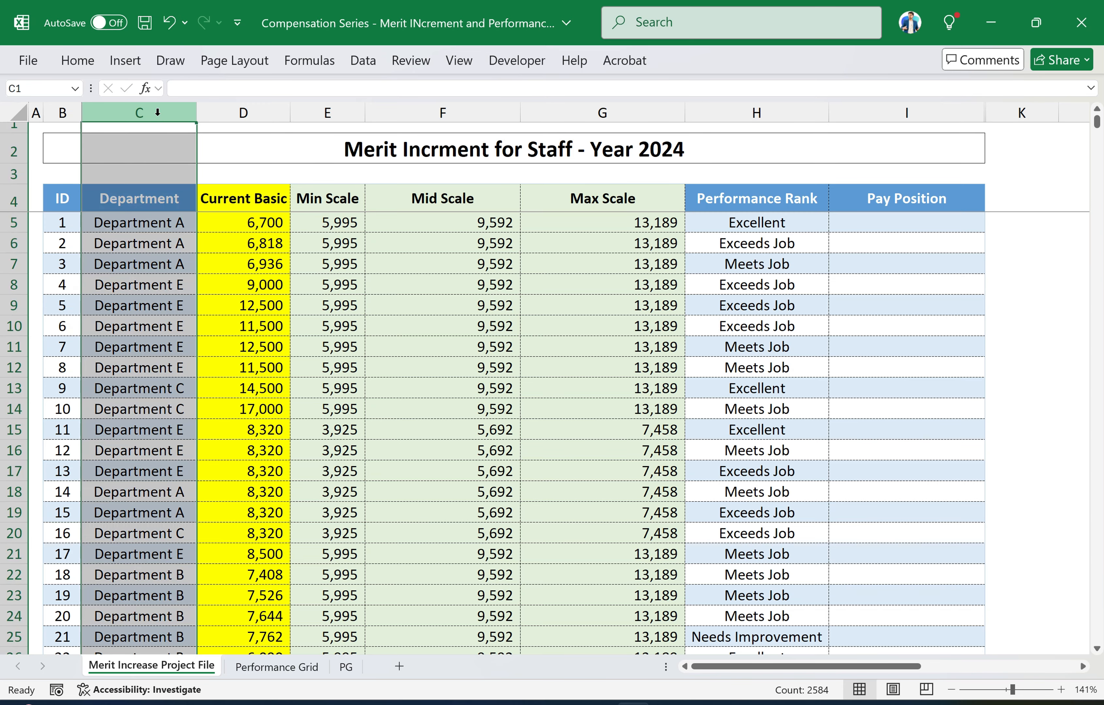
# Review the Current Basic, Min Scale, Mid Scale, Max Scale and Performance Rank columns of the staff table
pyautogui.click(251, 103)
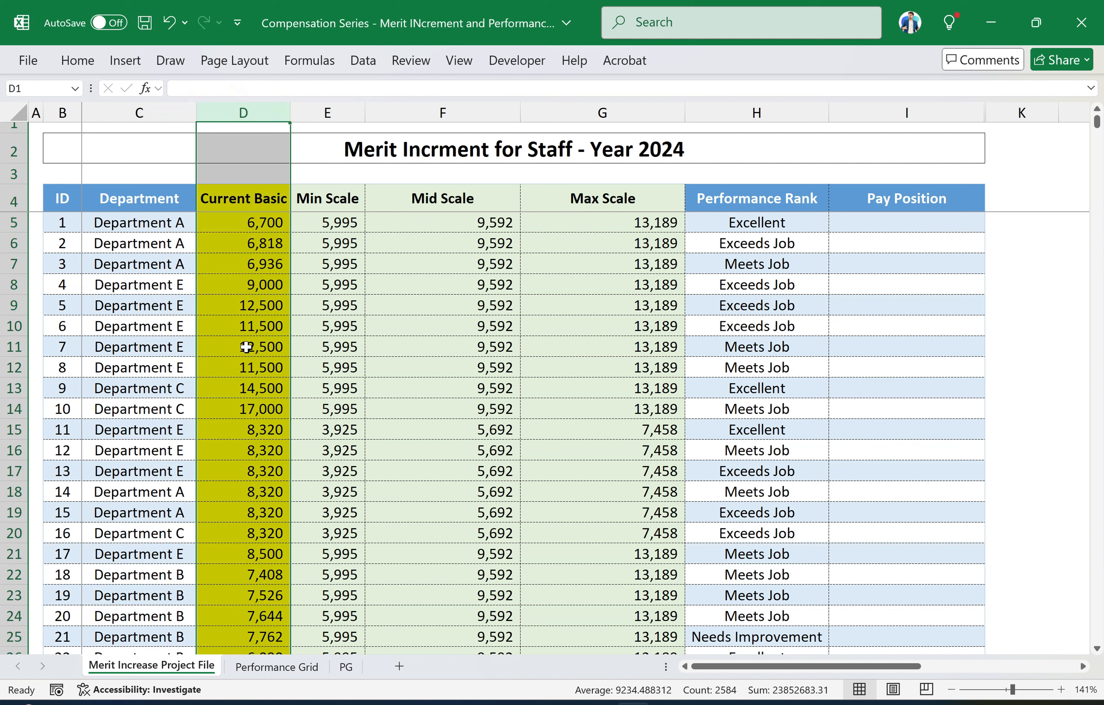
pyautogui.click(254, 392)
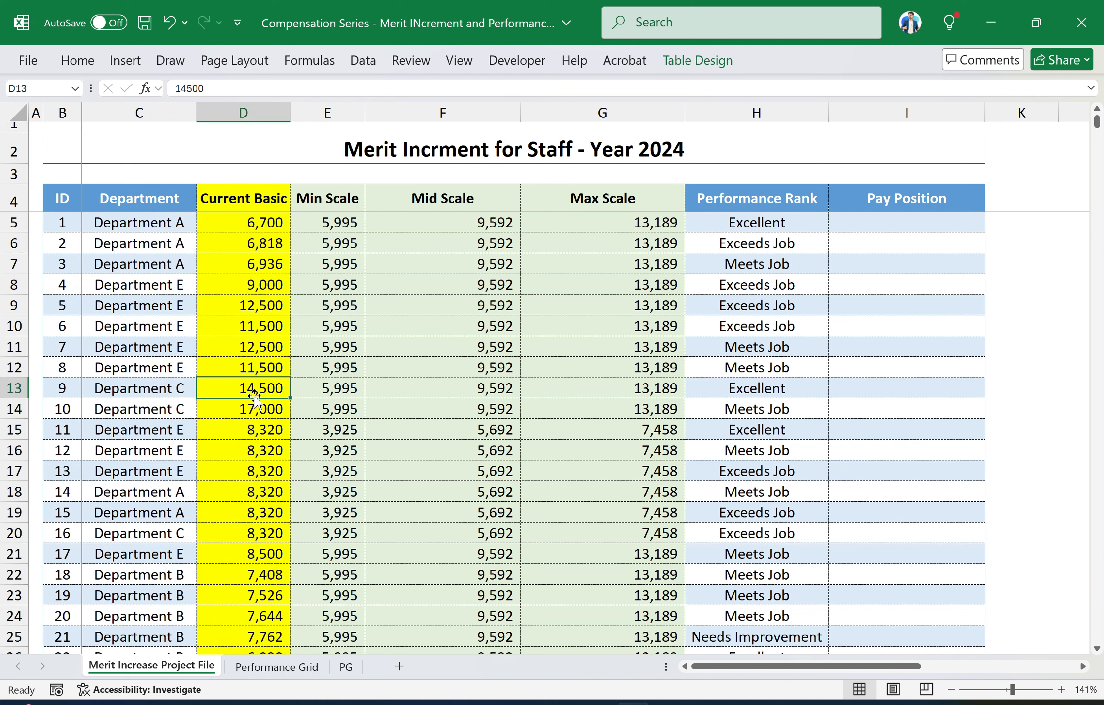
pyautogui.click(322, 109)
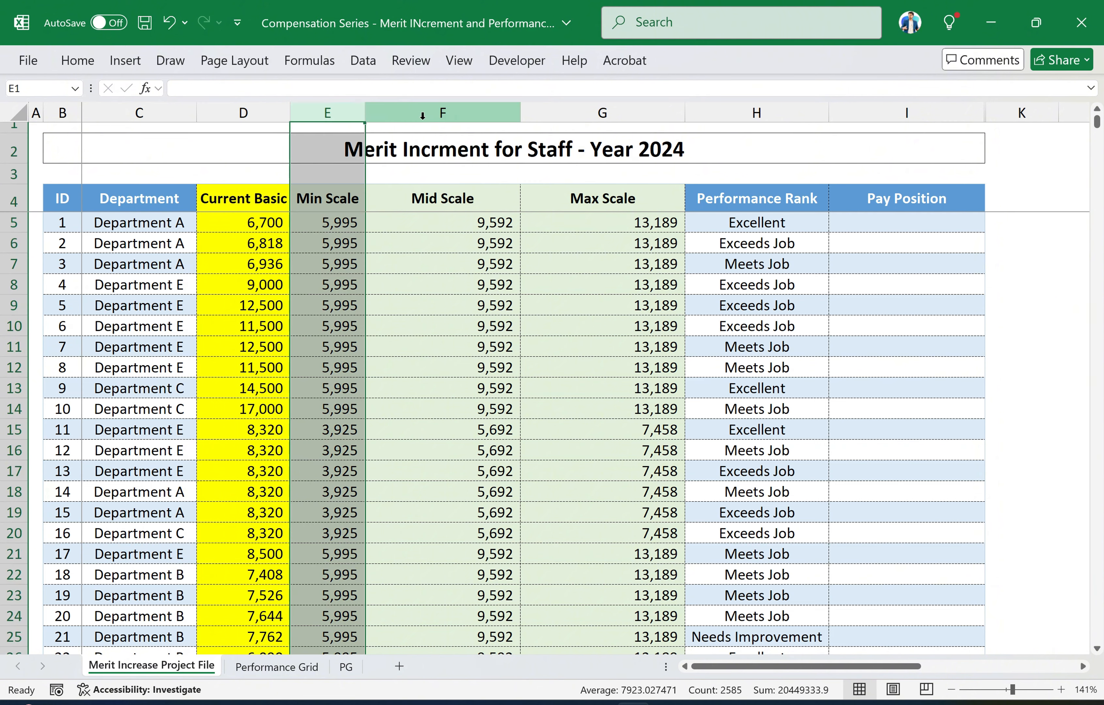
pyautogui.click(433, 110)
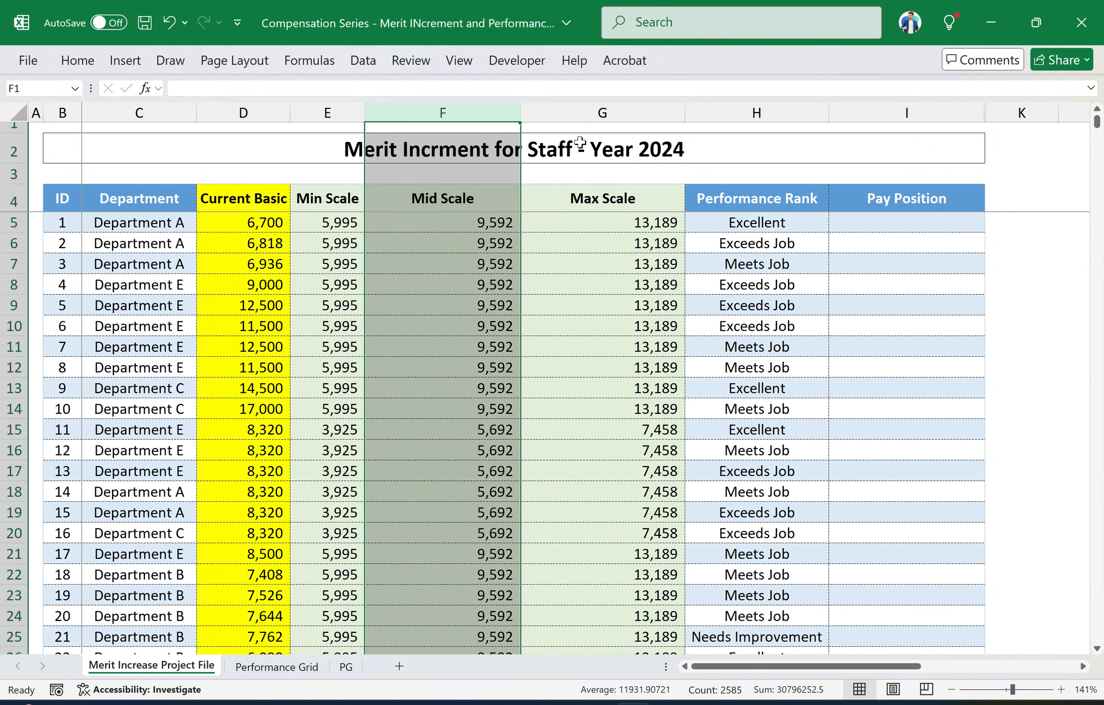
pyautogui.click(605, 103)
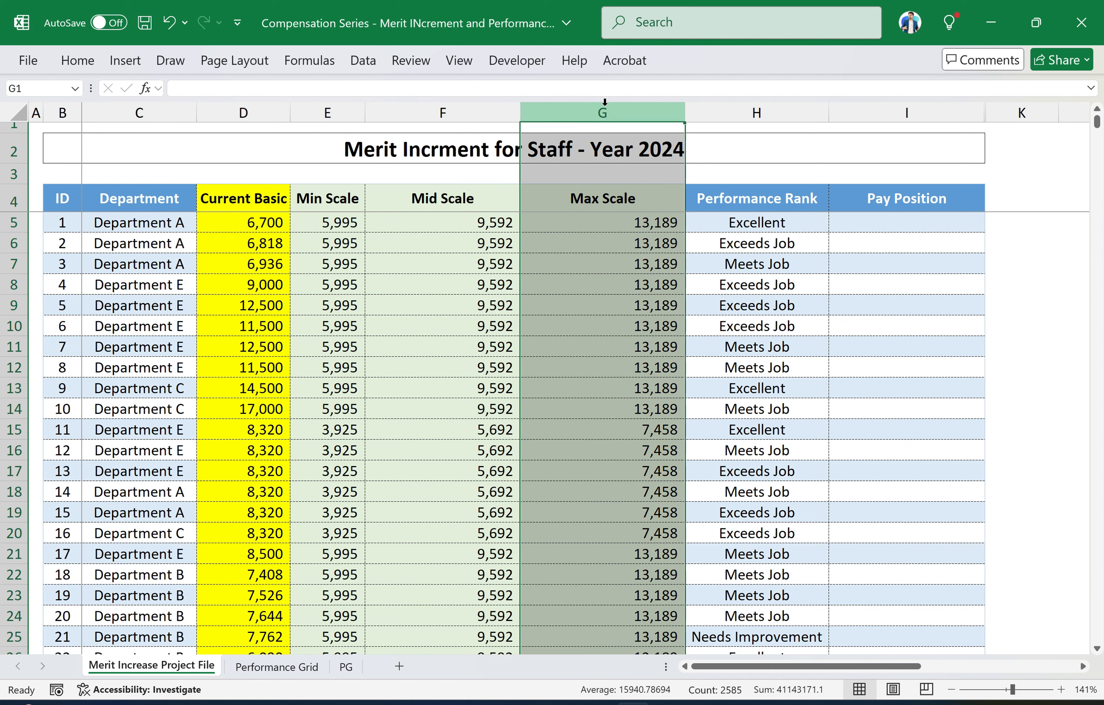
pyautogui.click(349, 197)
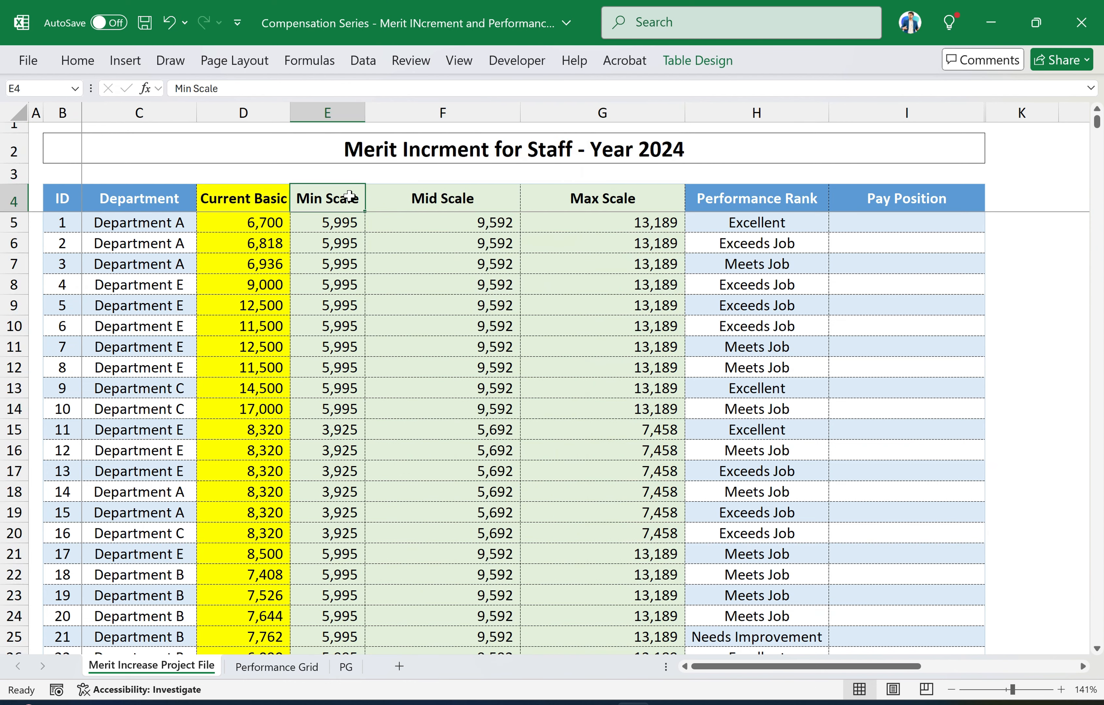
pyautogui.hotkey('shift', 'Right')
pyautogui.hotkey('shift', 'Right')
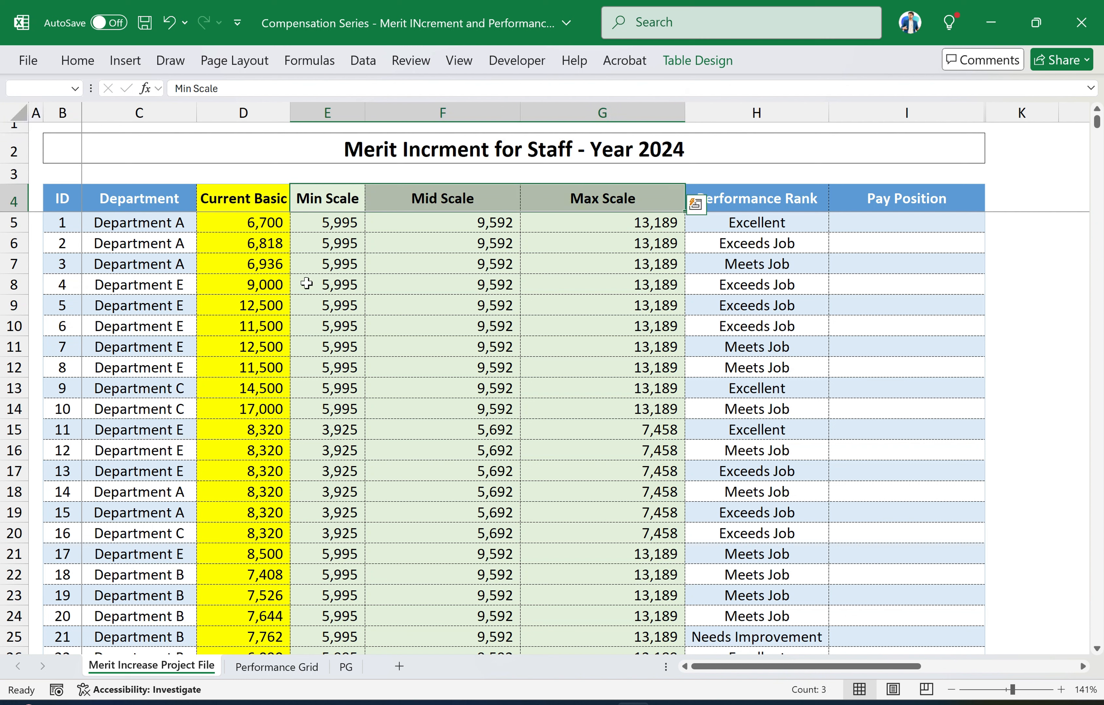
pyautogui.click(405, 317)
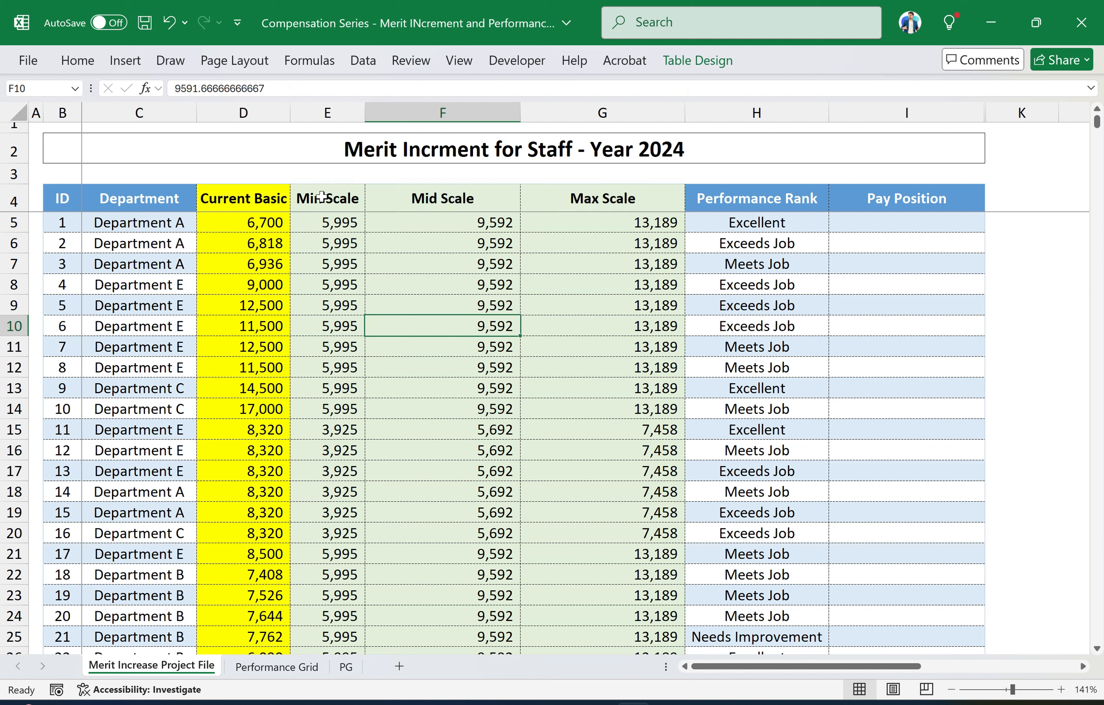
pyautogui.moveTo(327, 192); pyautogui.dragTo(568, 264)
pyautogui.moveTo(271, 200); pyautogui.dragTo(271, 259)
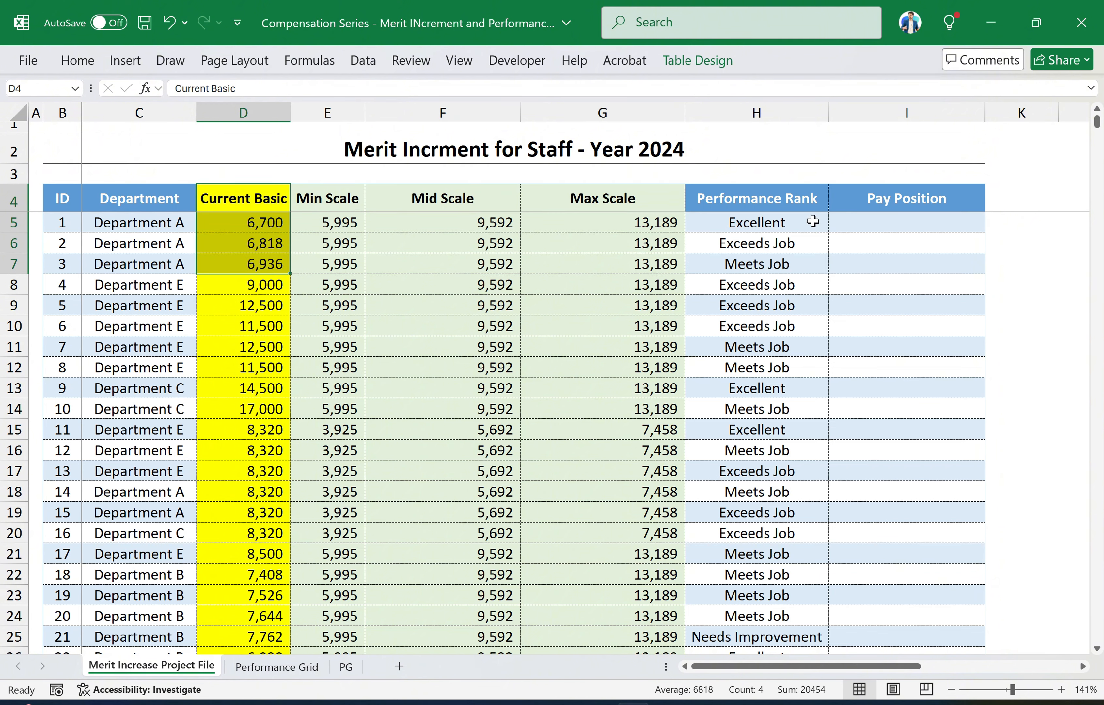
pyautogui.click(773, 99)
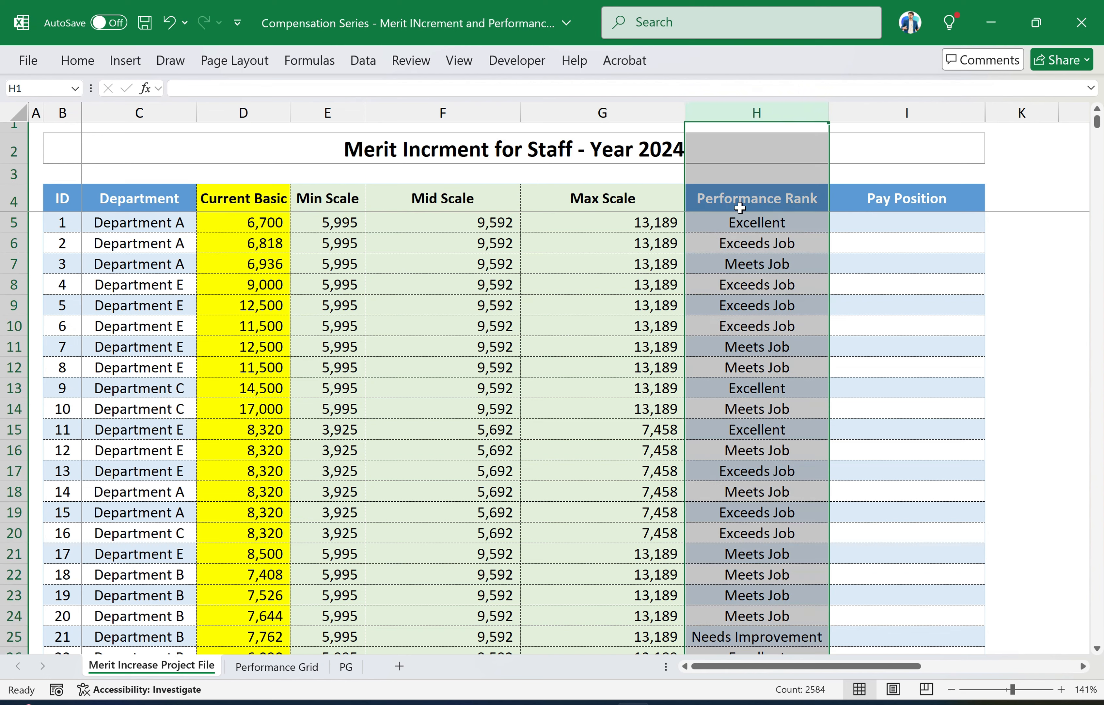
pyautogui.click(755, 243)
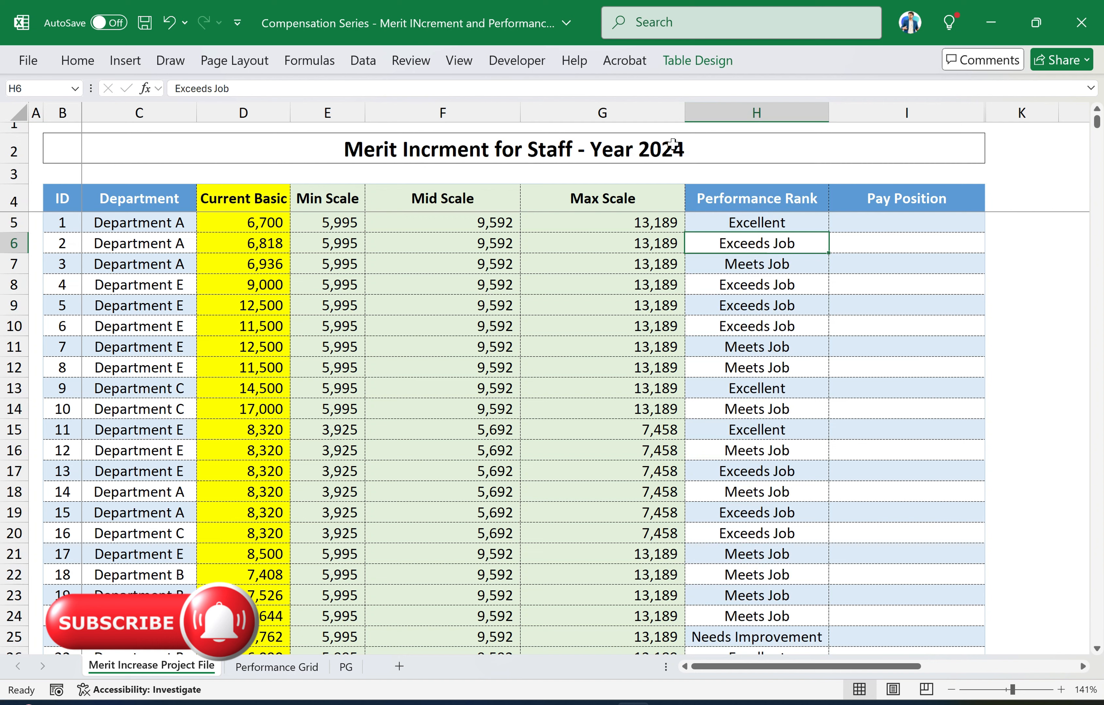
pyautogui.click(602, 145)
pyautogui.write('4')
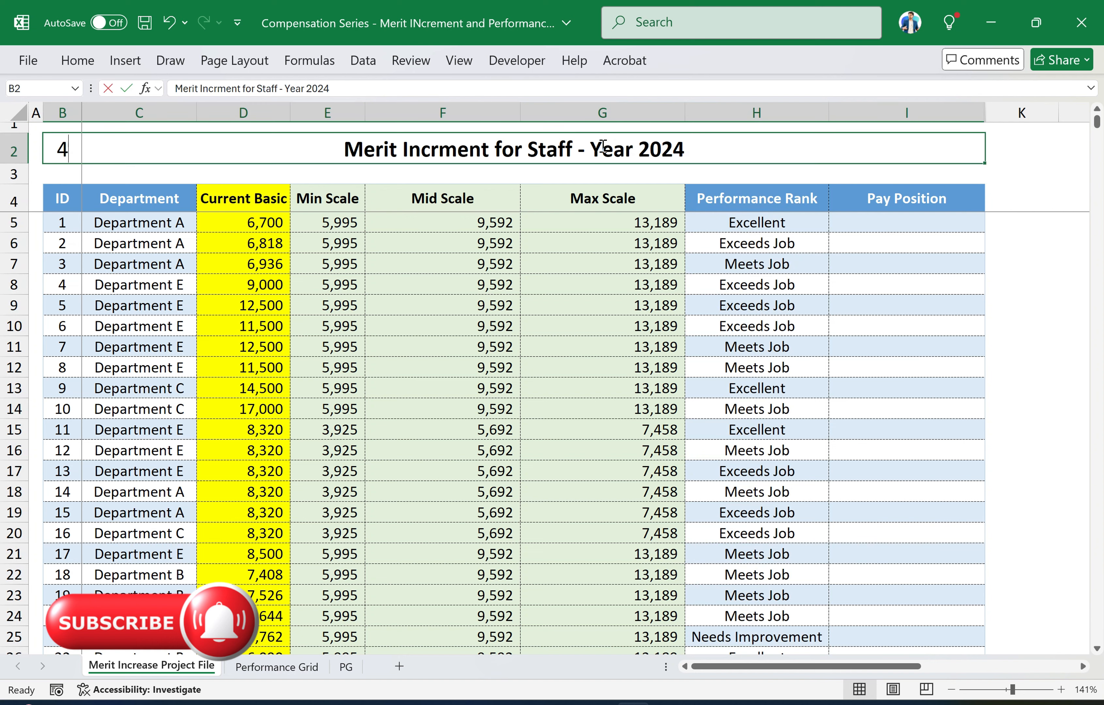
pyautogui.press('Escape')
pyautogui.write('4')
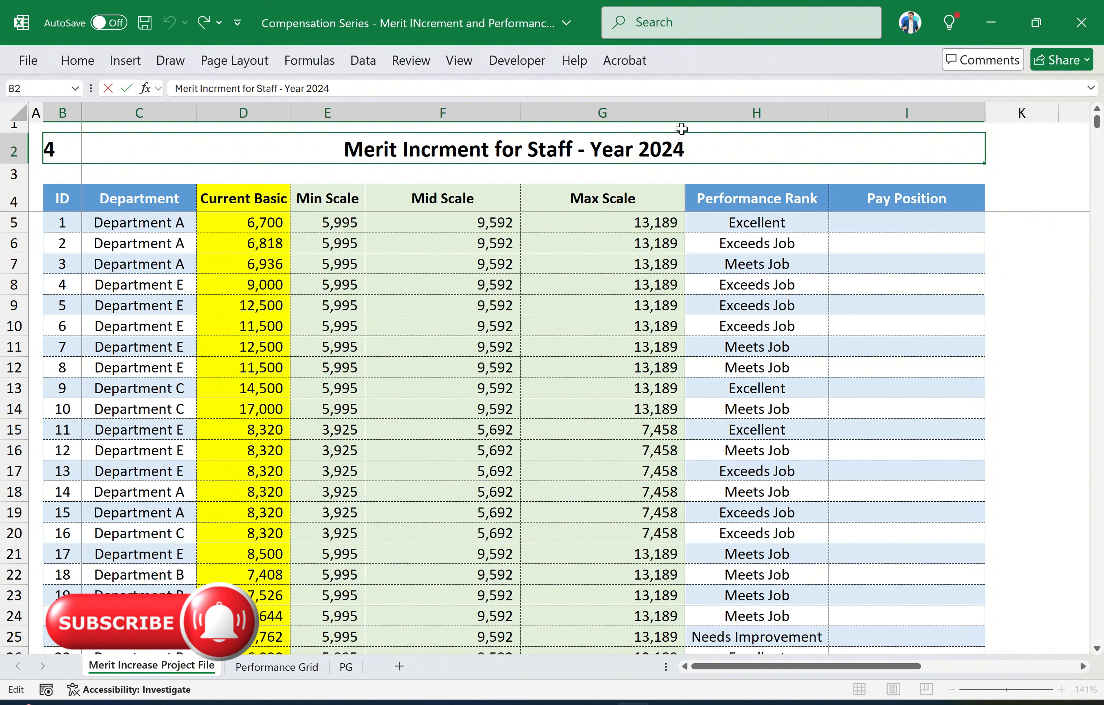
pyautogui.press('Escape')
# Turn on filtering for the staff table's header row
pyautogui.click(774, 280)
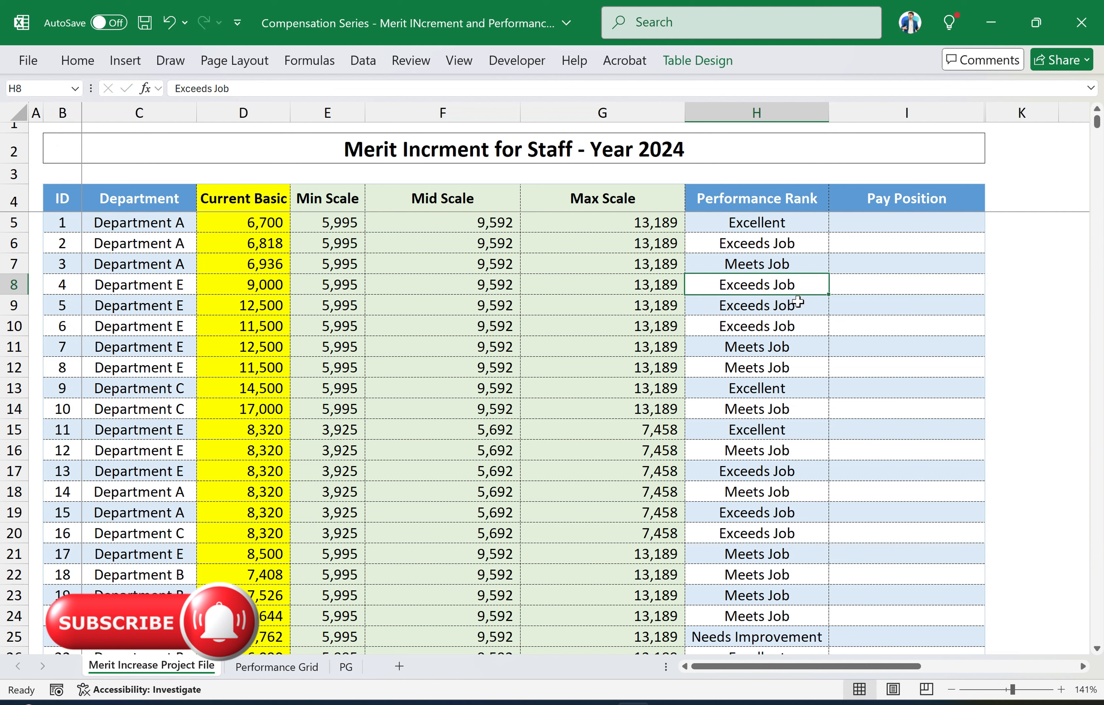
pyautogui.click(821, 200)
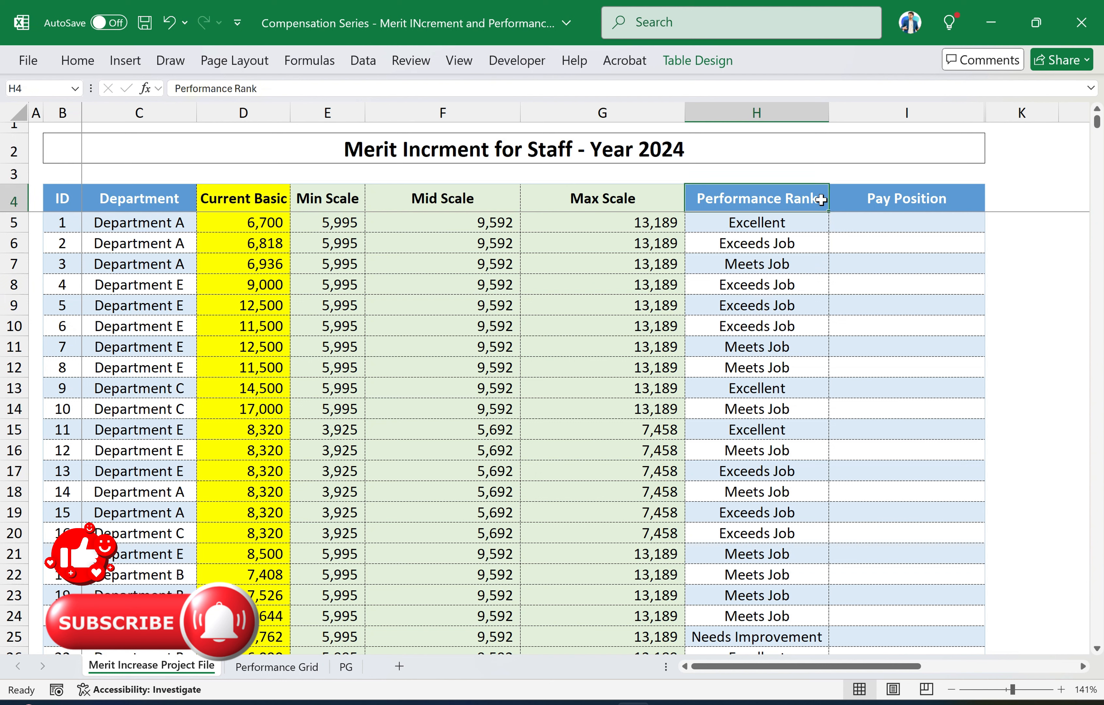
pyautogui.click(367, 64)
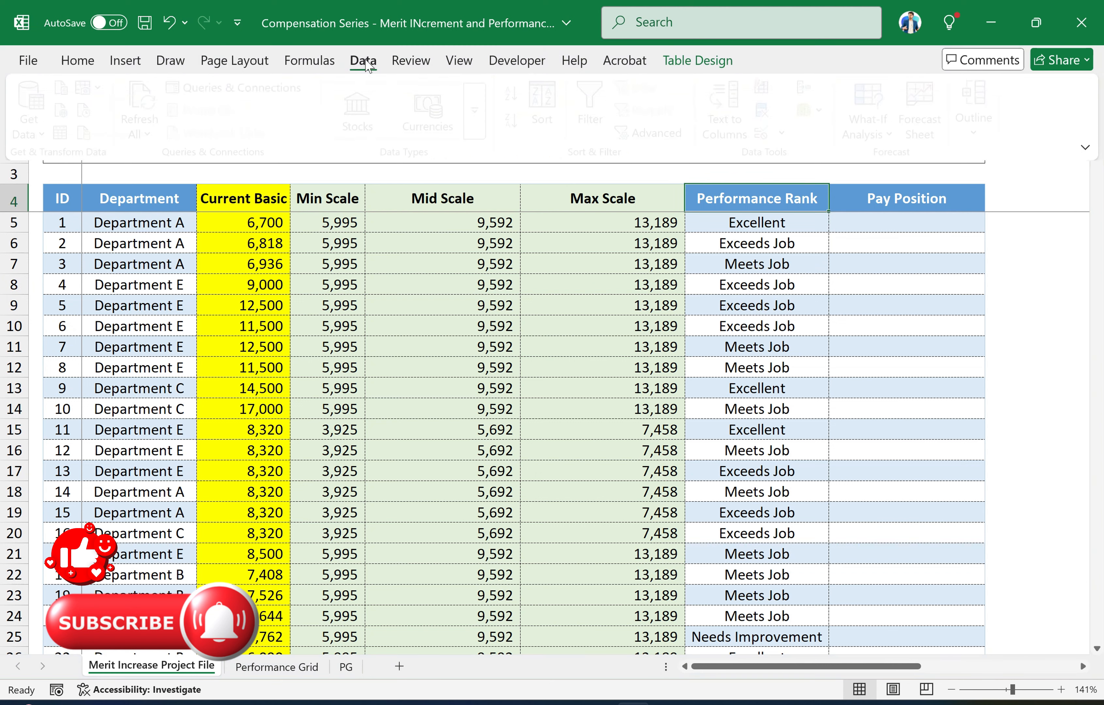
pyautogui.click(590, 108)
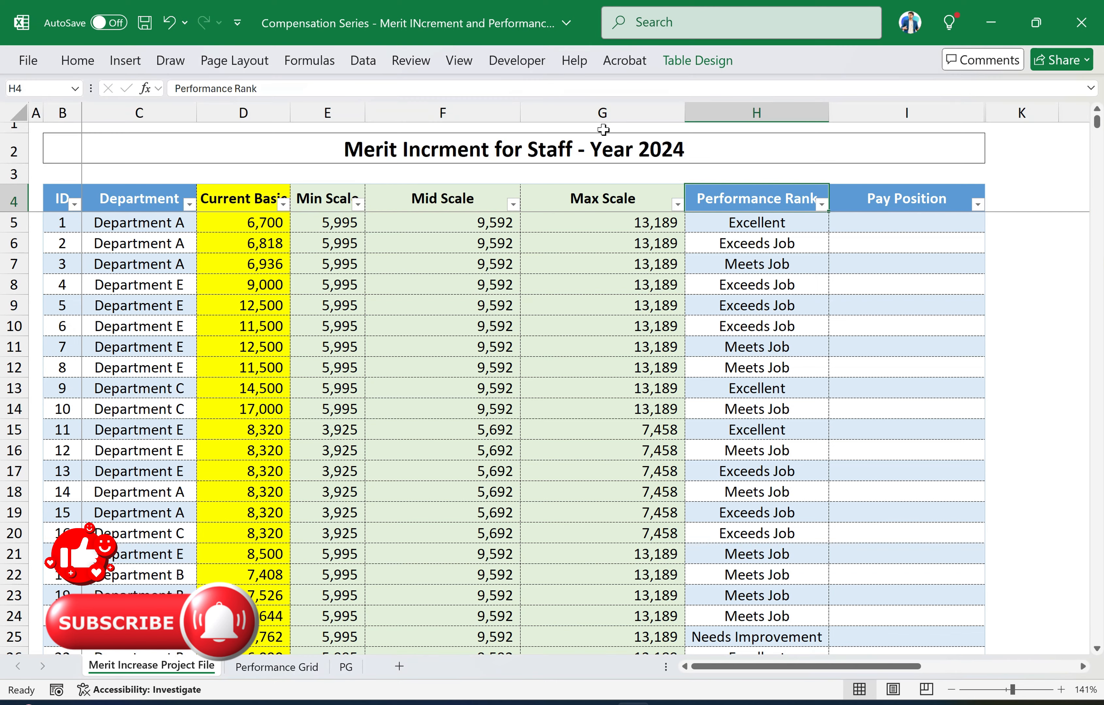
pyautogui.click(836, 265)
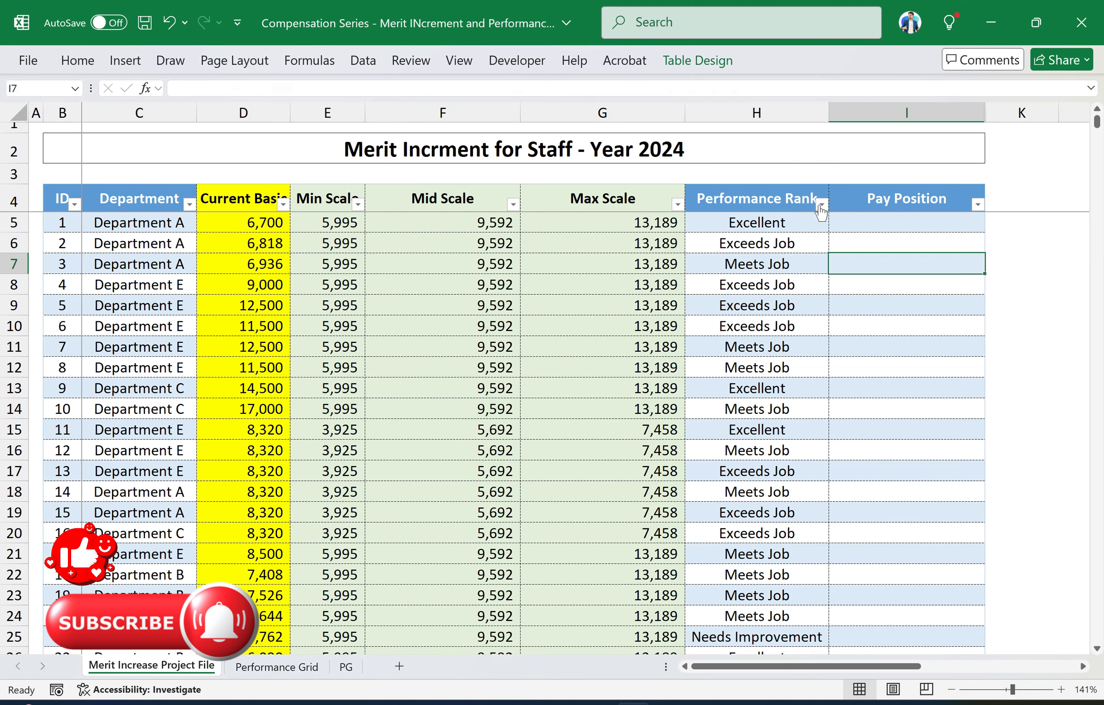
# Check which ratings the Performance Rank filter lists, and review columns D to H and the empty Pay Position column
pyautogui.click(821, 206)
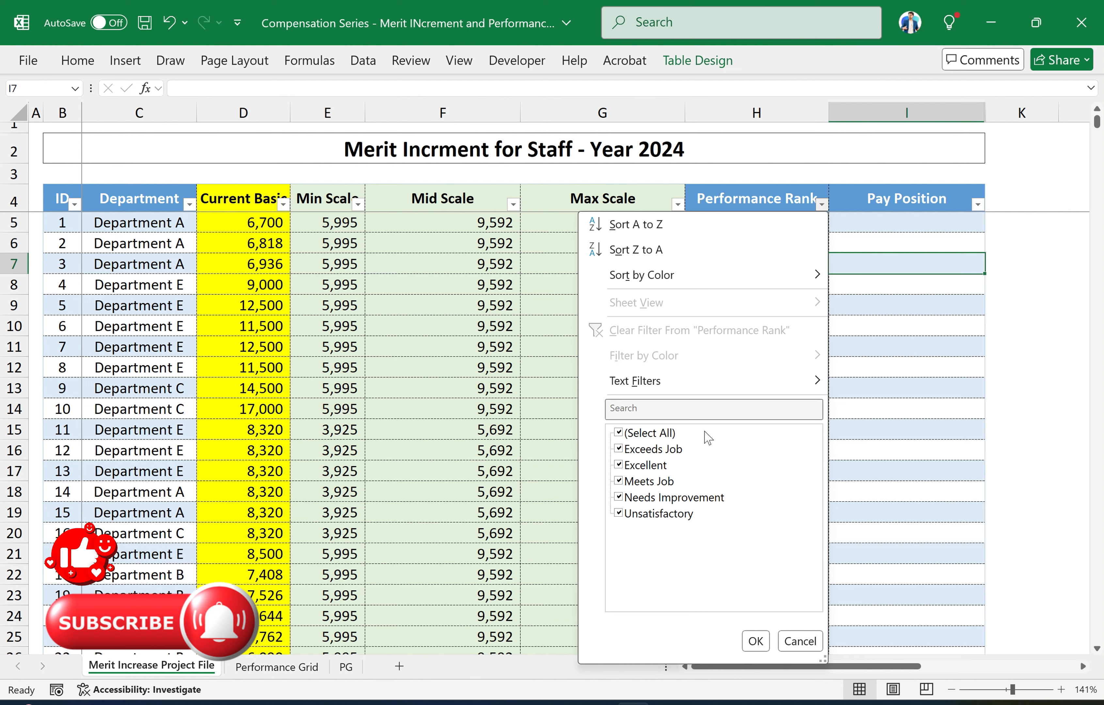
pyautogui.click(800, 645)
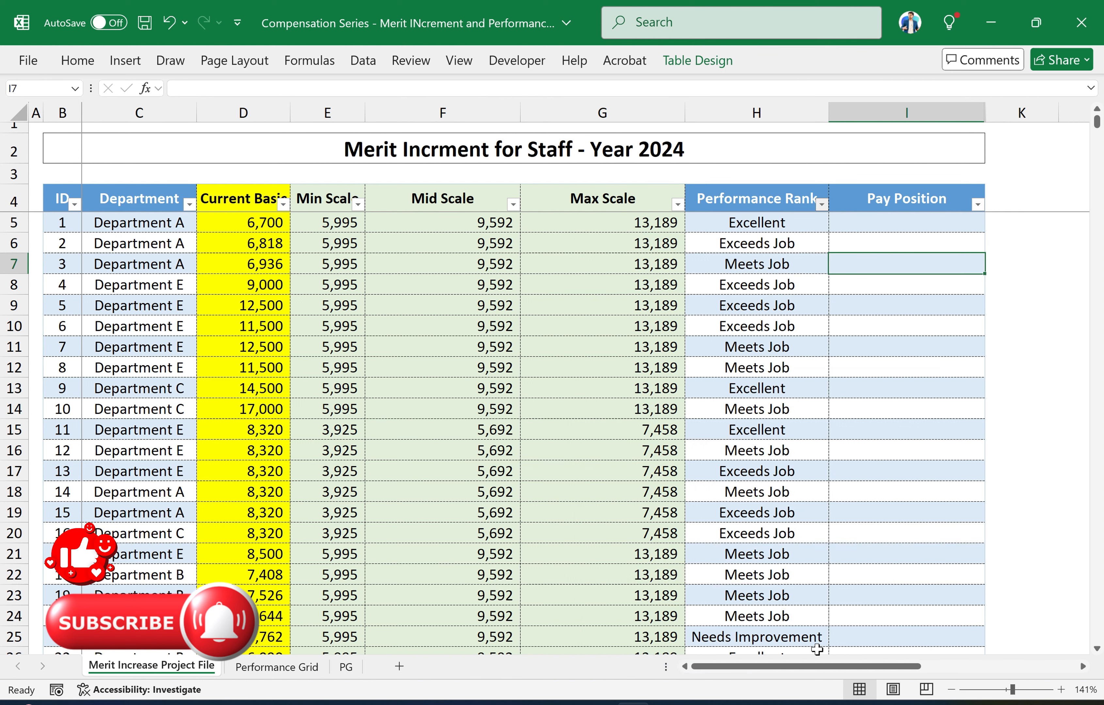
pyautogui.click(716, 320)
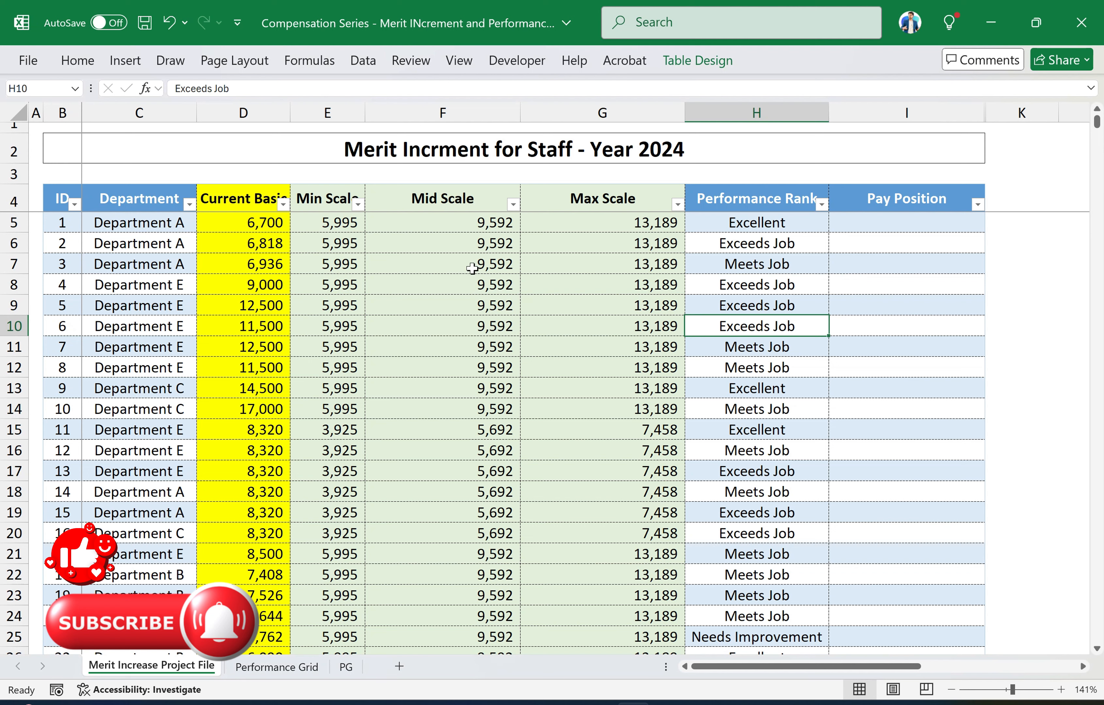
pyautogui.click(263, 113)
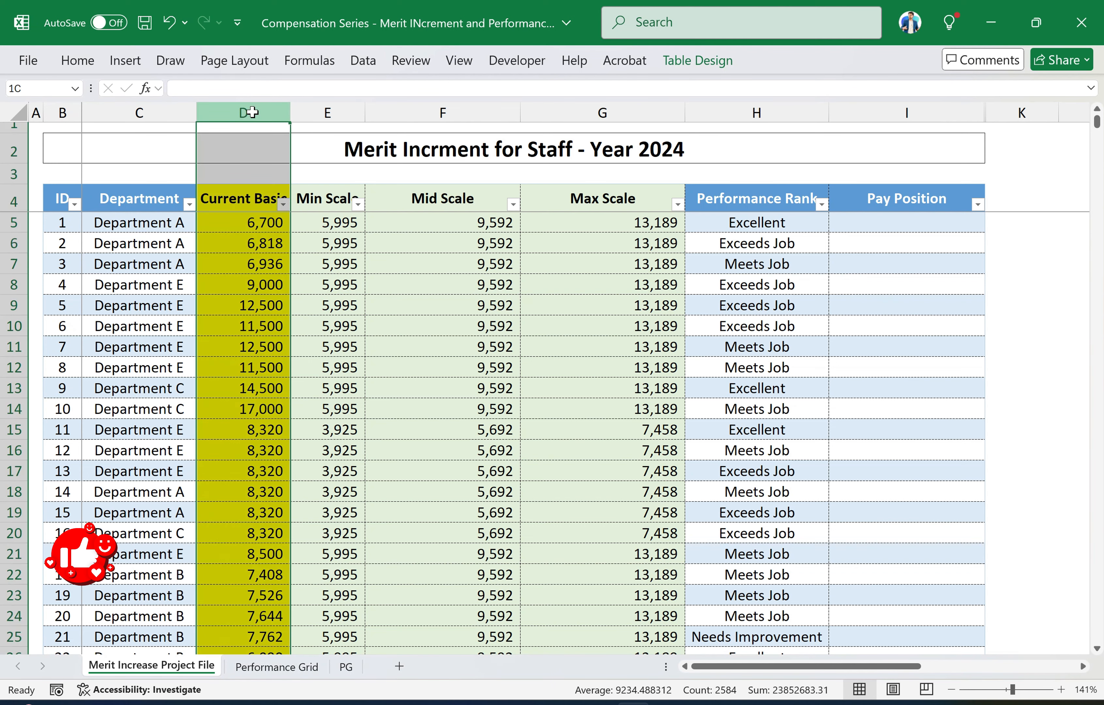
pyautogui.moveTo(253, 112); pyautogui.dragTo(712, 261)
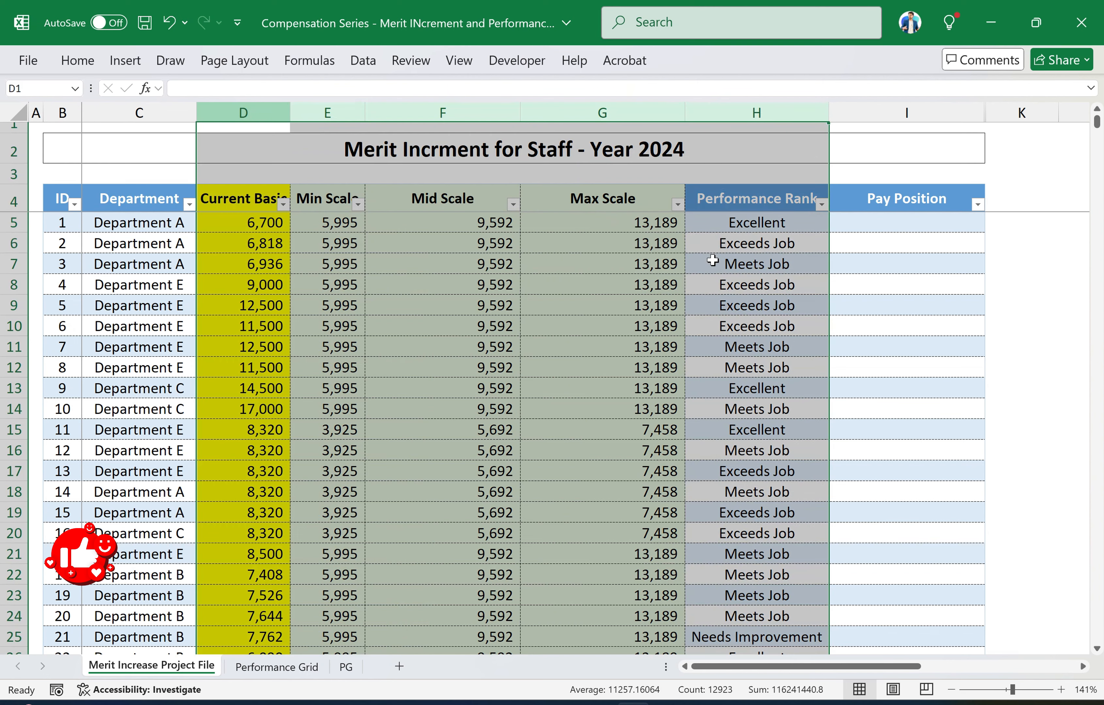
pyautogui.click(914, 113)
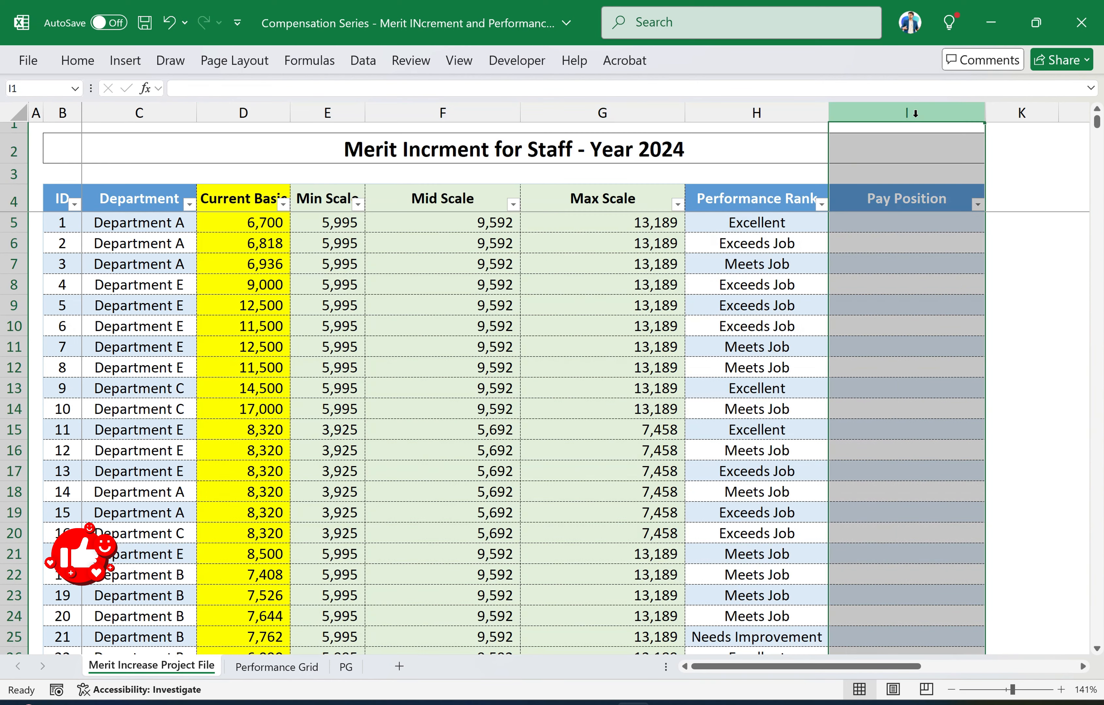
pyautogui.click(946, 225)
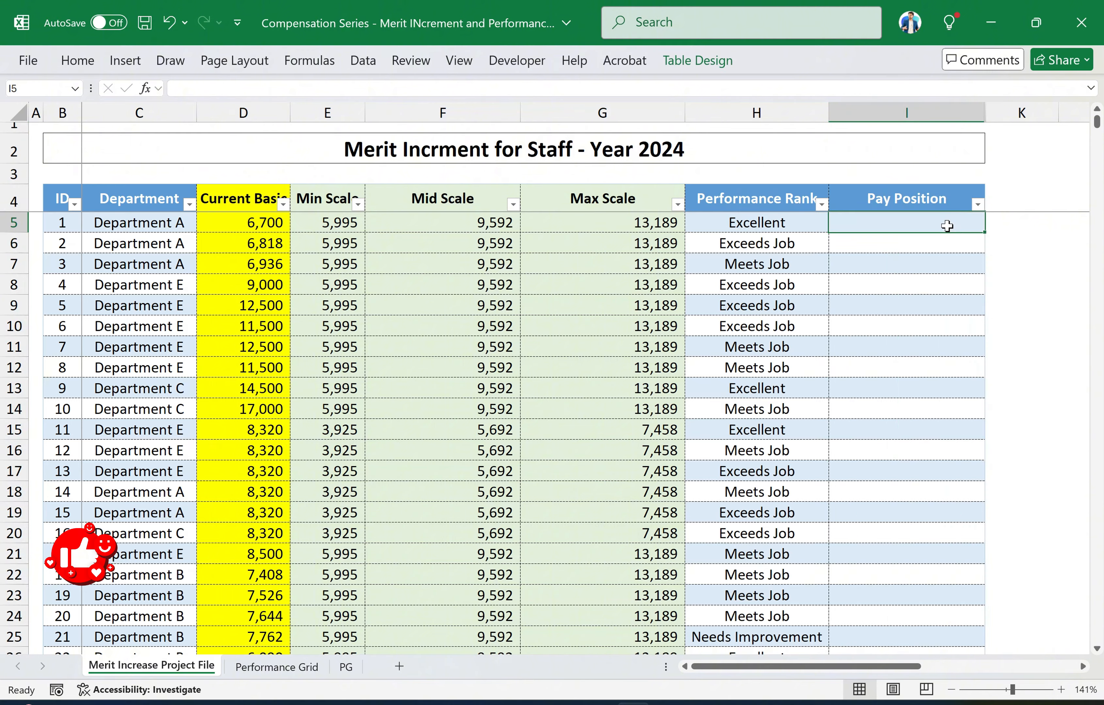
# Apply a black font colour to the hidden labels in E3:G3 above the Min, Mid and Max Scale headers
pyautogui.scroll(3, 946, 226)
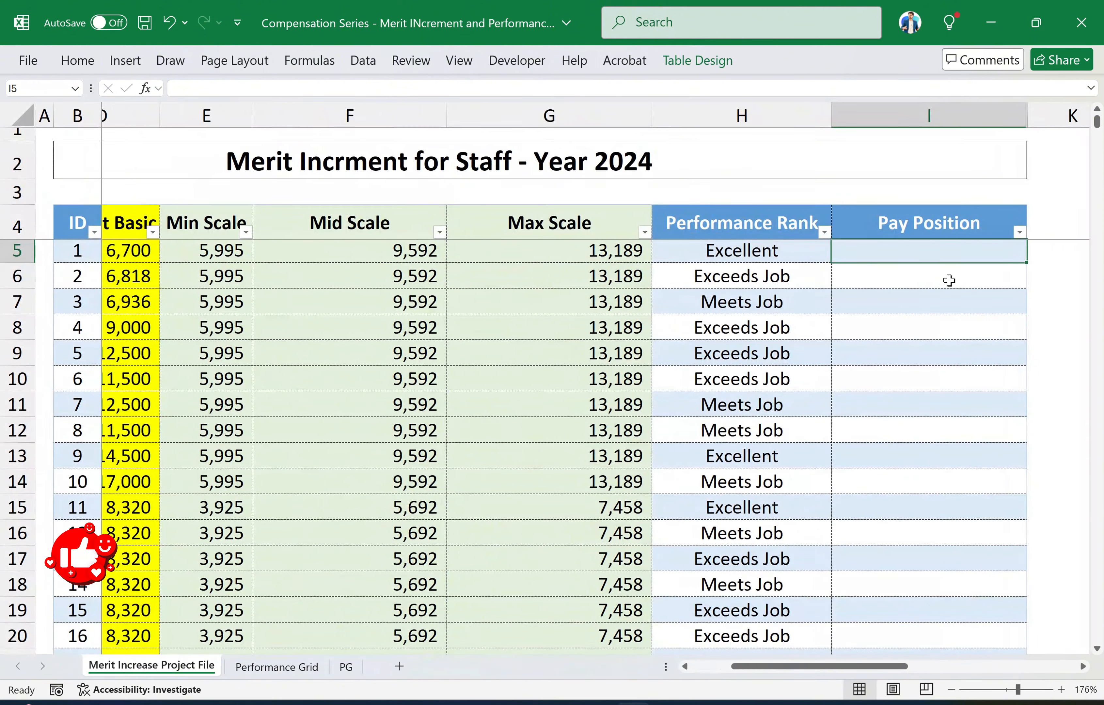
pyautogui.scroll(3, 948, 353)
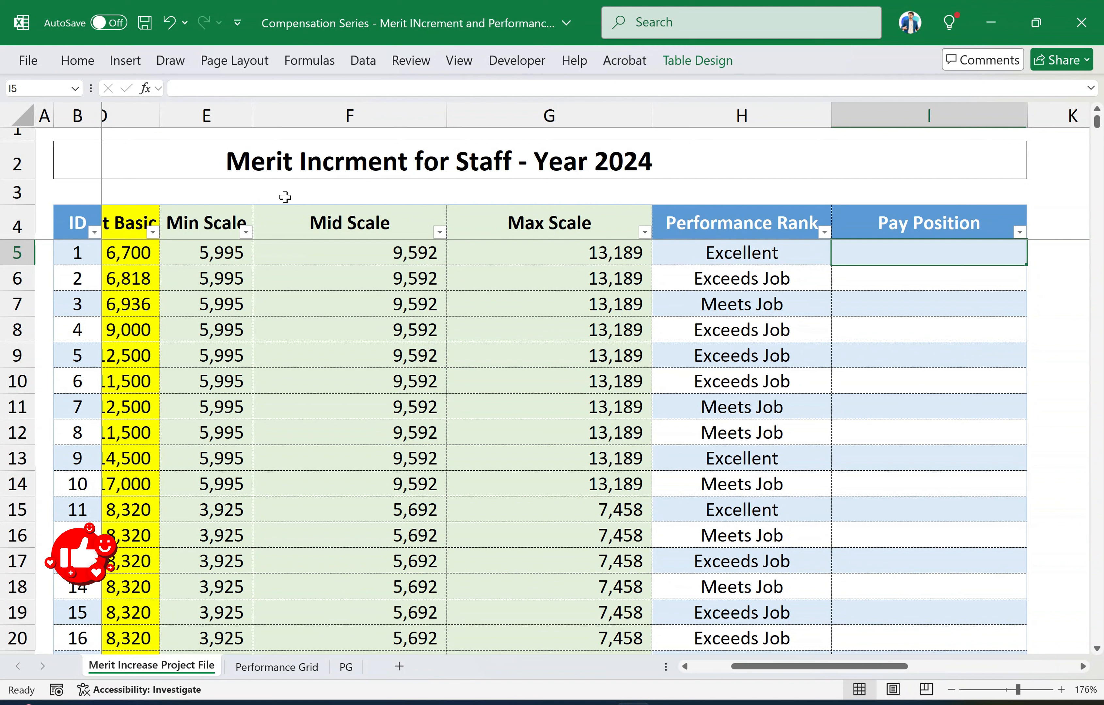
pyautogui.click(222, 192)
pyautogui.hotkey('shift', 'Right')
pyautogui.hotkey('shift', 'Right')
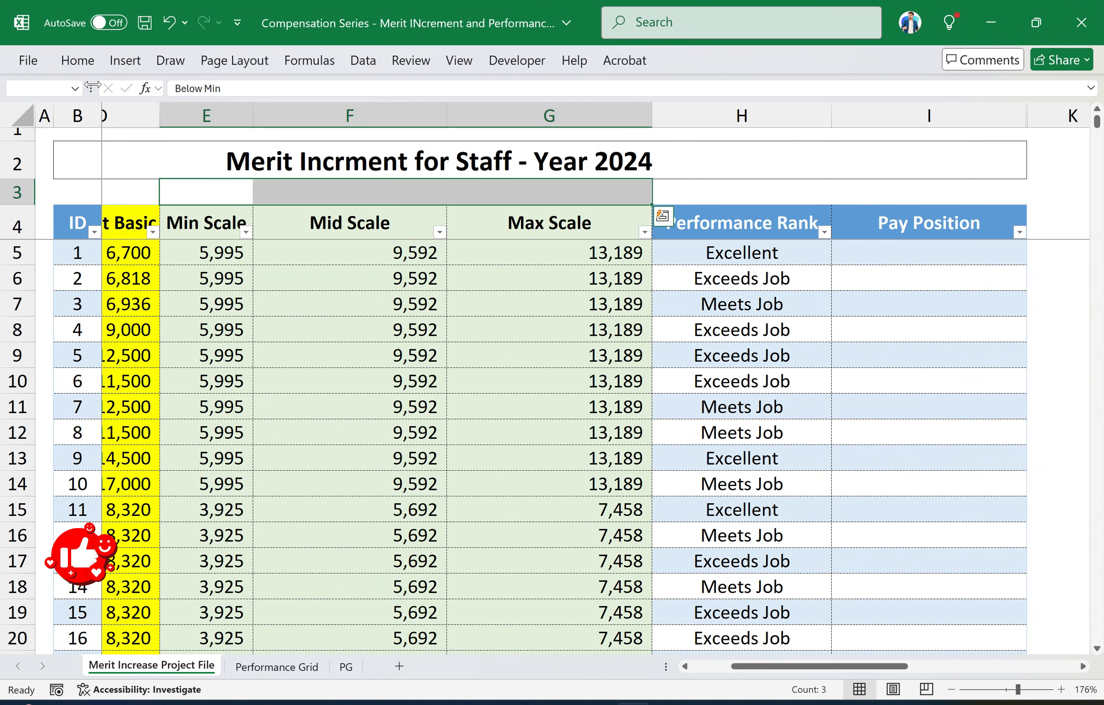
pyautogui.click(75, 61)
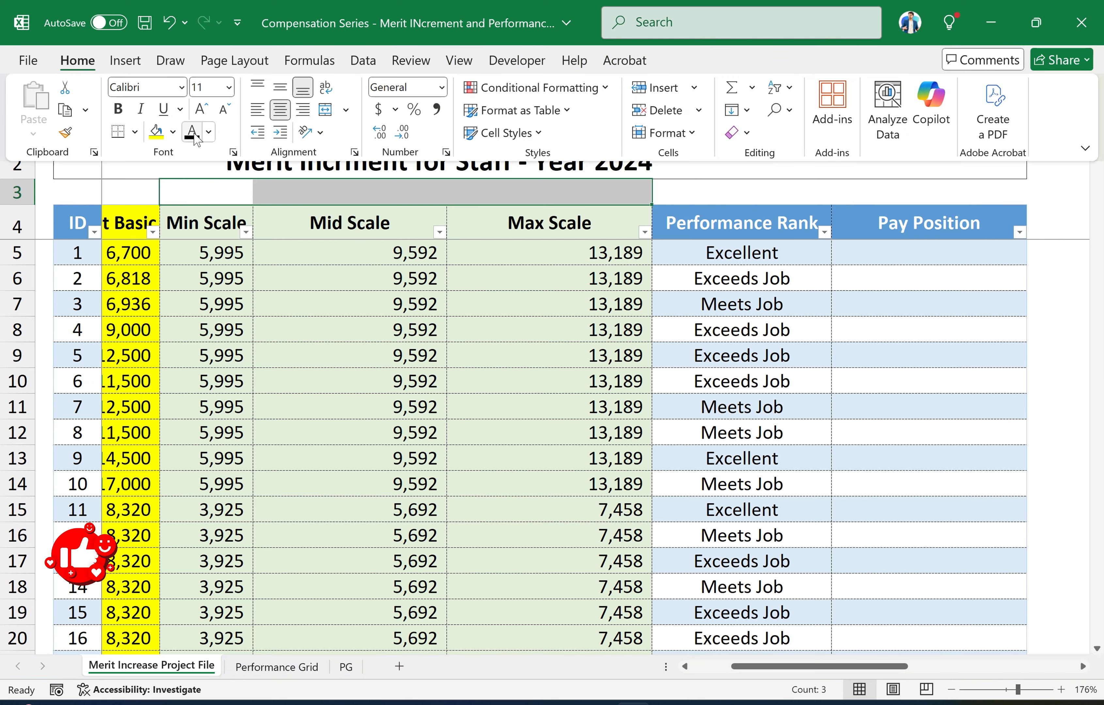
pyautogui.write('Below Min\tBetween Min and Mid\tBetween Mid and Max')
pyautogui.click(313, 388)
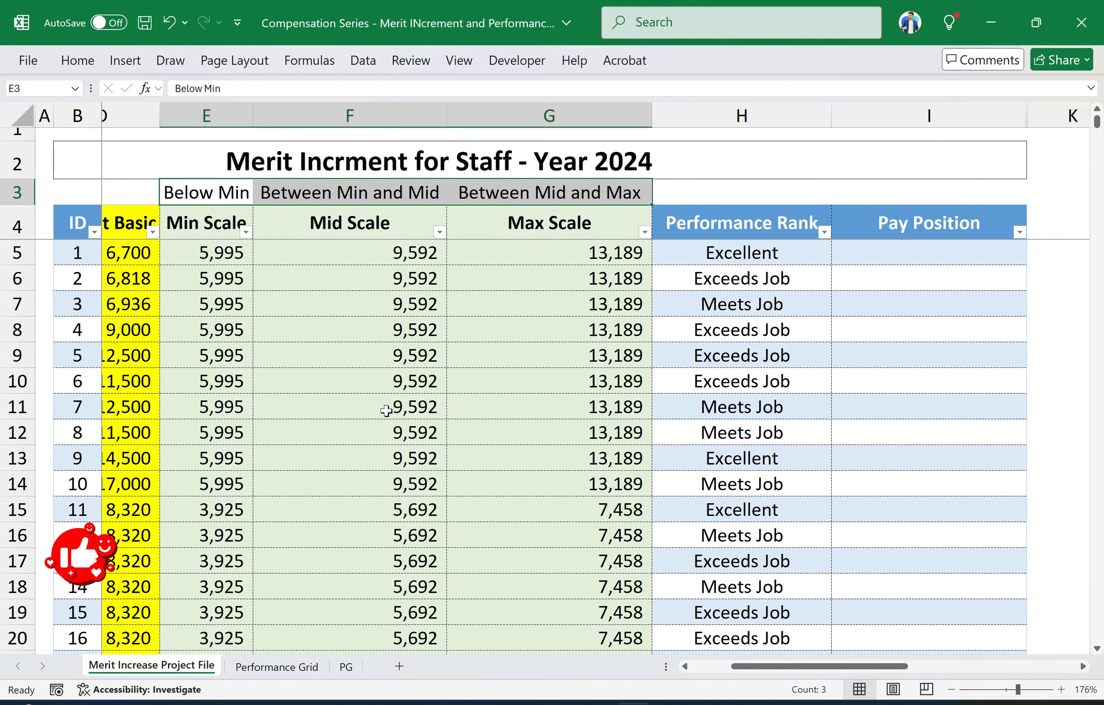
pyautogui.click(302, 456)
# Widen the Current Basic column
pyautogui.scroll(-1, 303, 457)
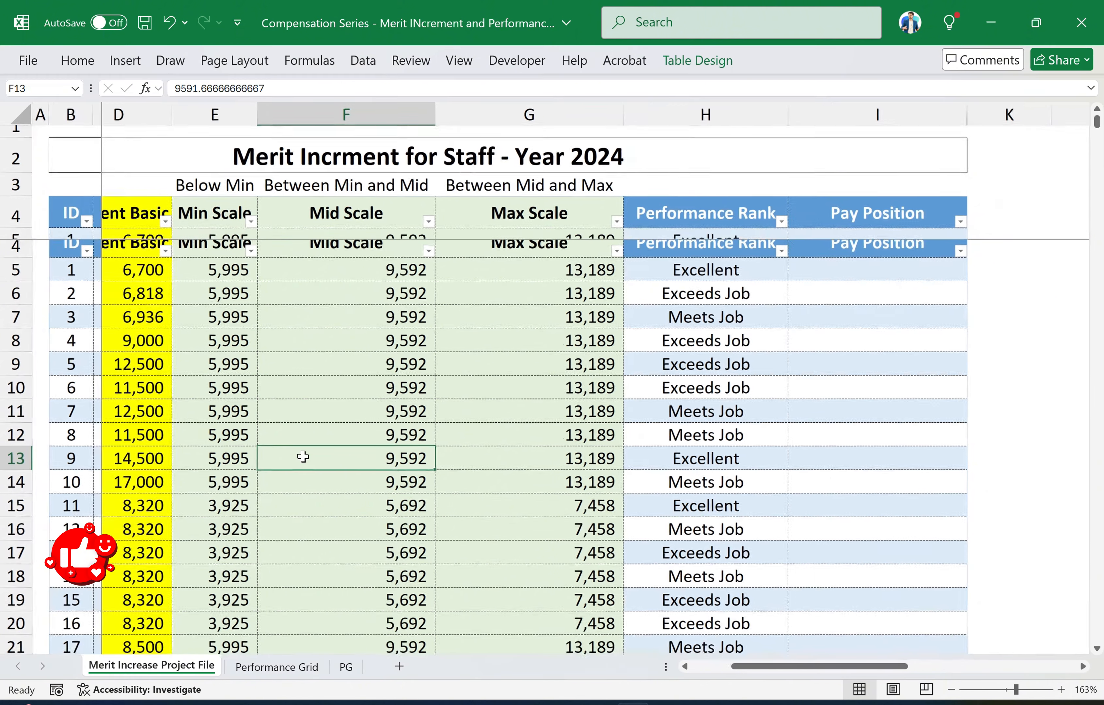
pyautogui.scroll(-1, 303, 457)
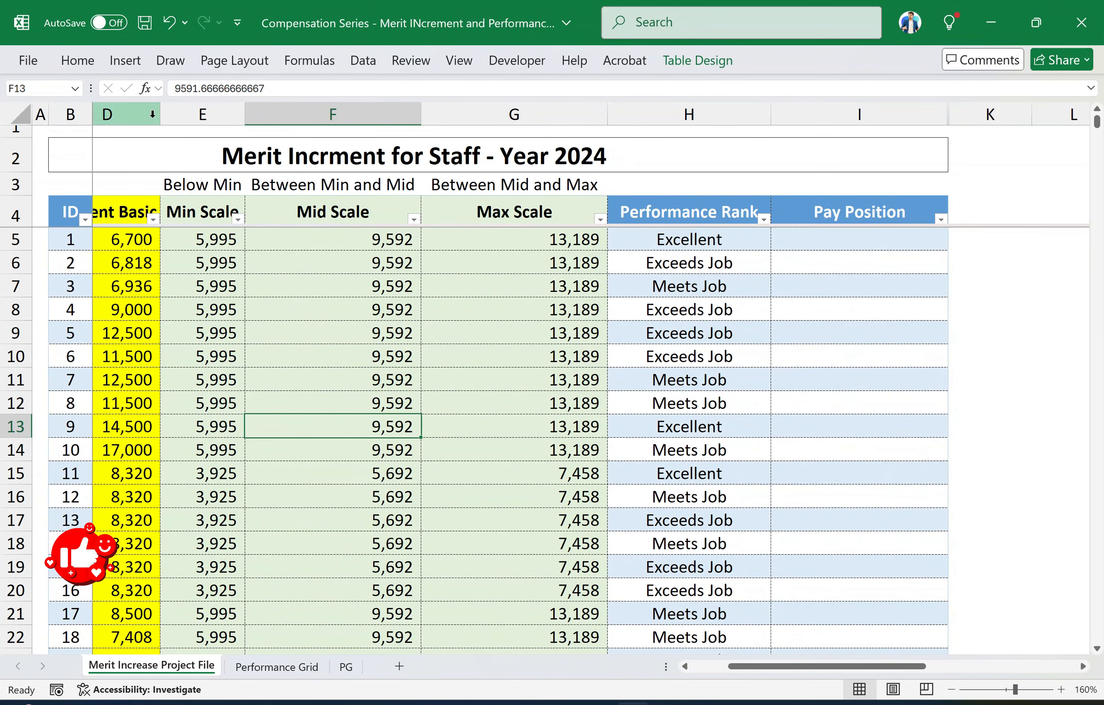
pyautogui.moveTo(160, 115); pyautogui.dragTo(215, 114)
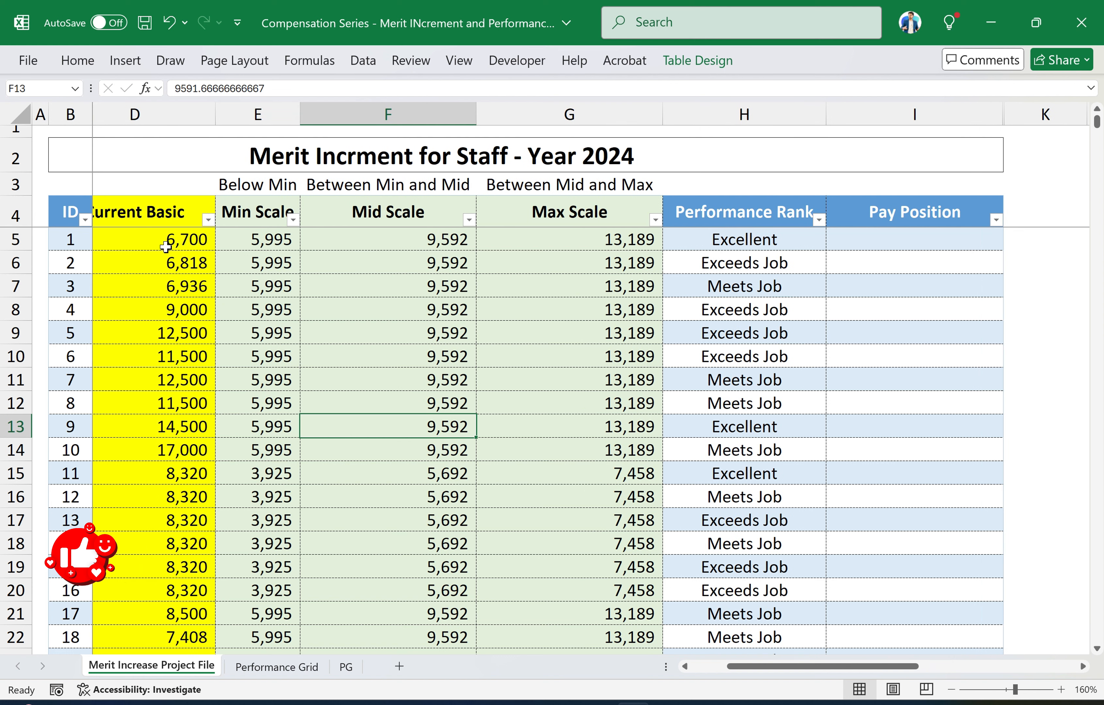
# Start an XLOOKUP formula in I5, the first Pay Position cell, using Current Basic D5 as the lookup value
pyautogui.click(173, 240)
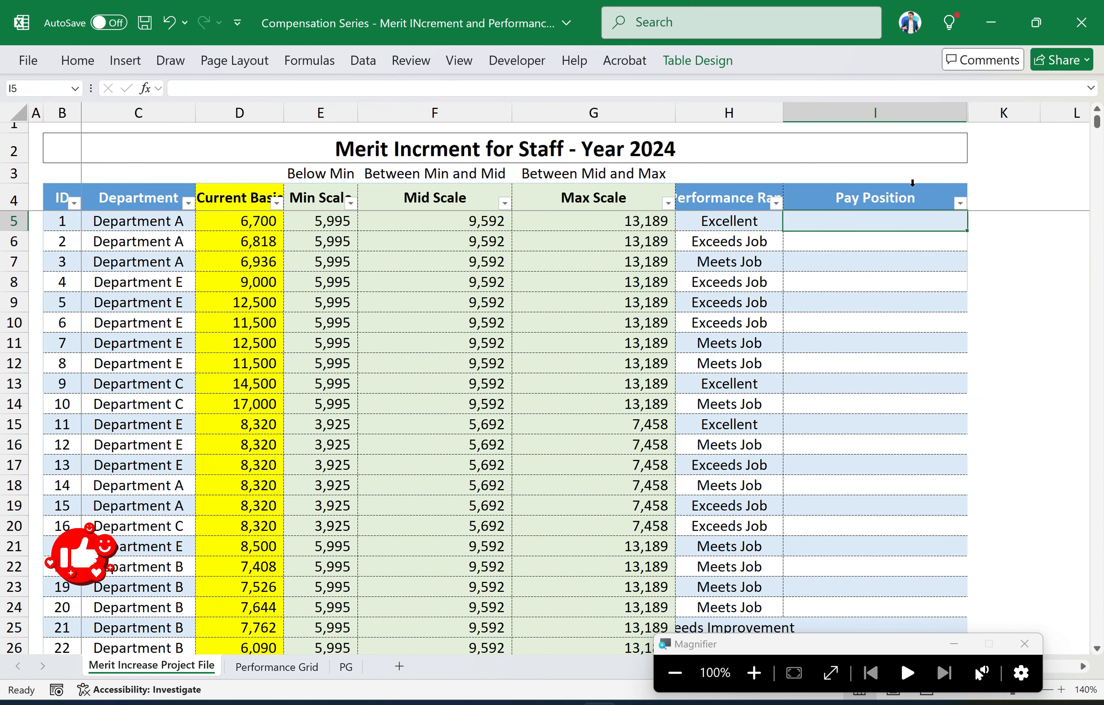
pyautogui.write('=')
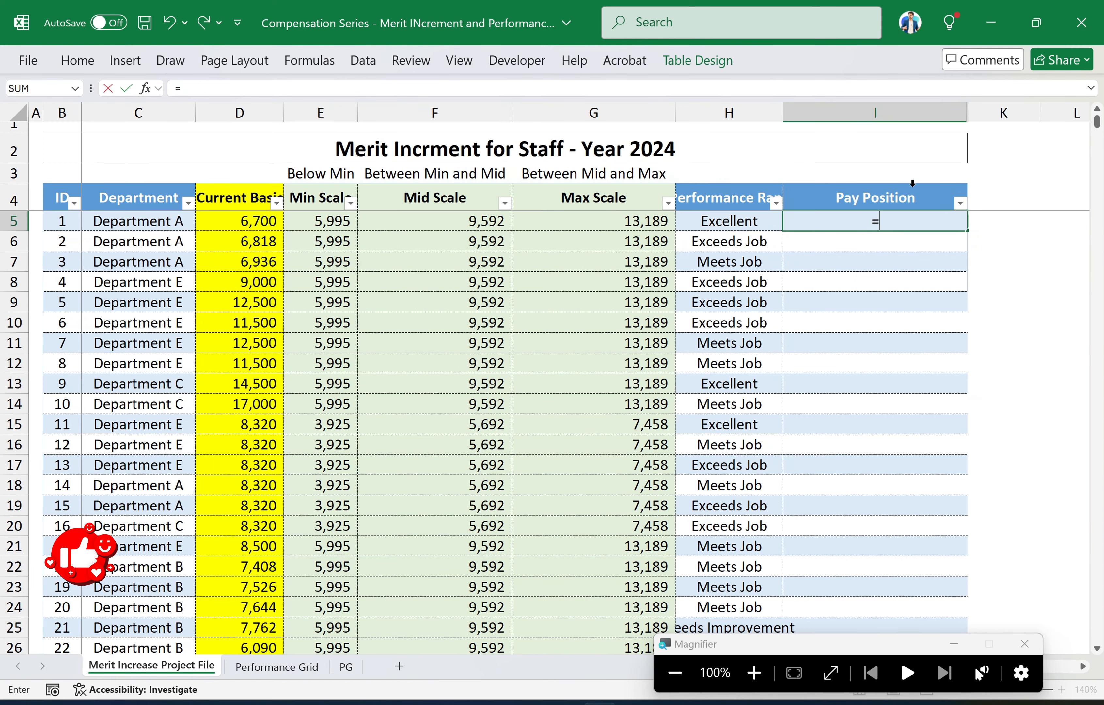
pyautogui.write('xlo')
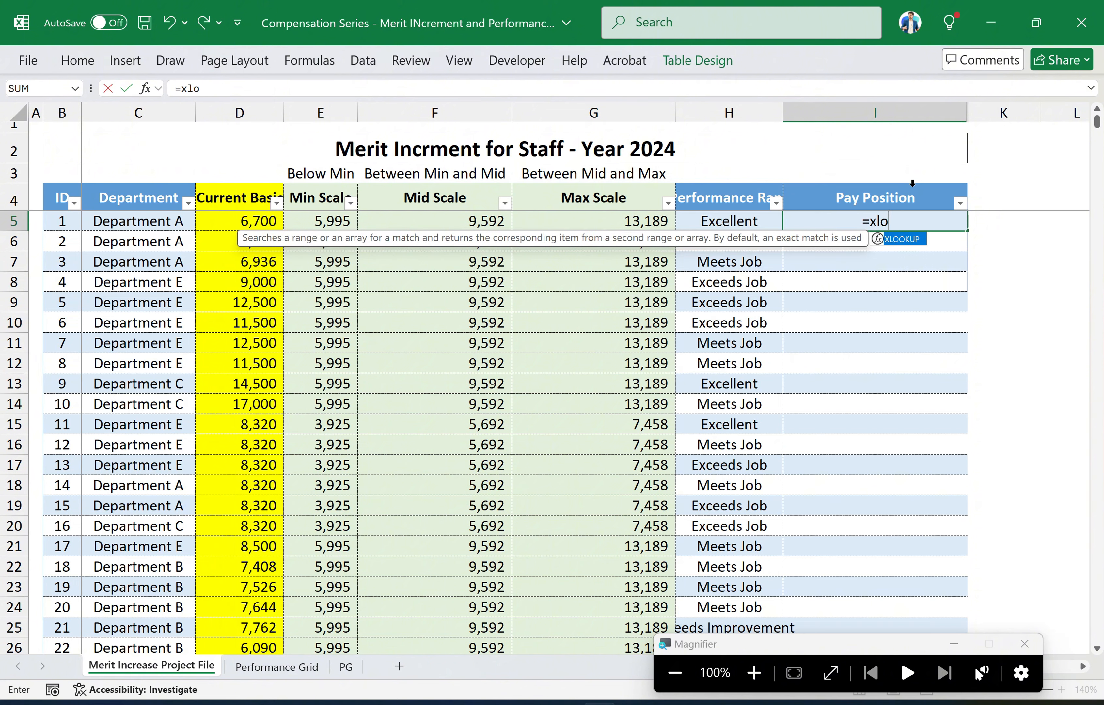
pyautogui.write('okup(')
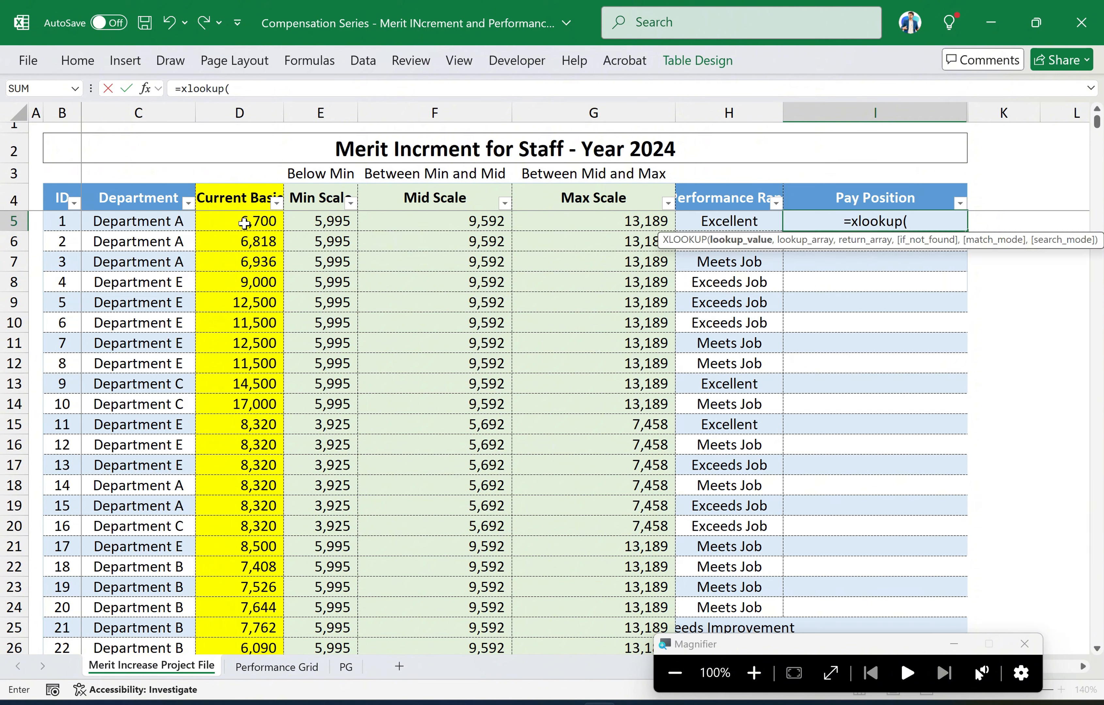
pyautogui.click(218, 223)
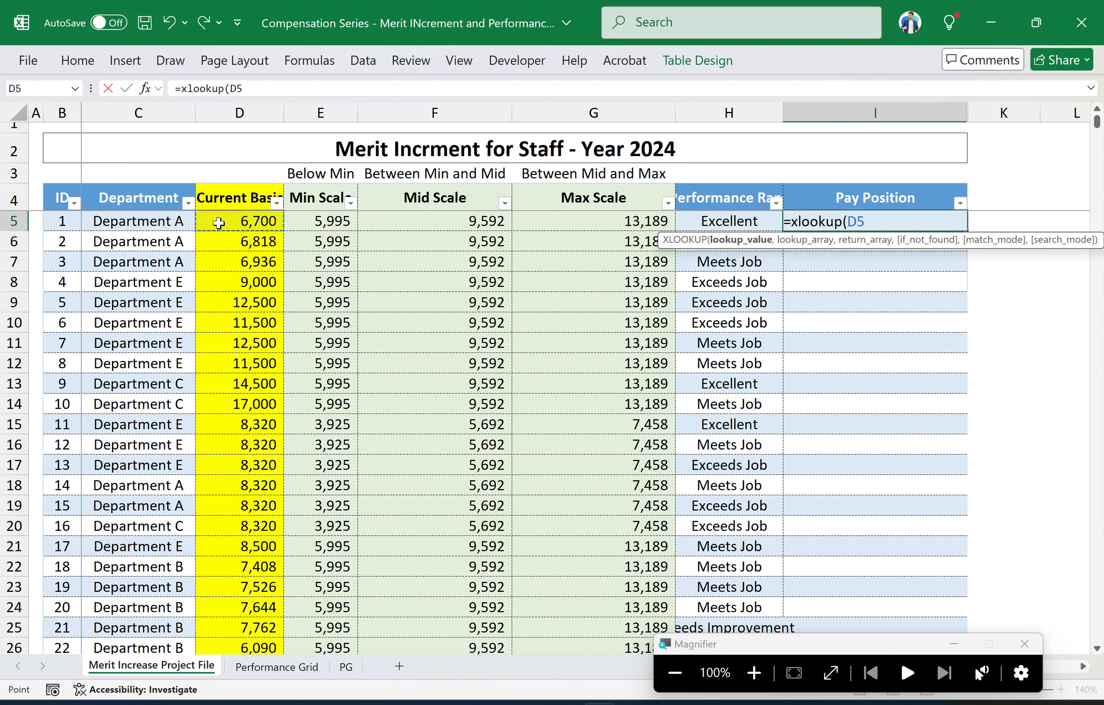
pyautogui.write(',')
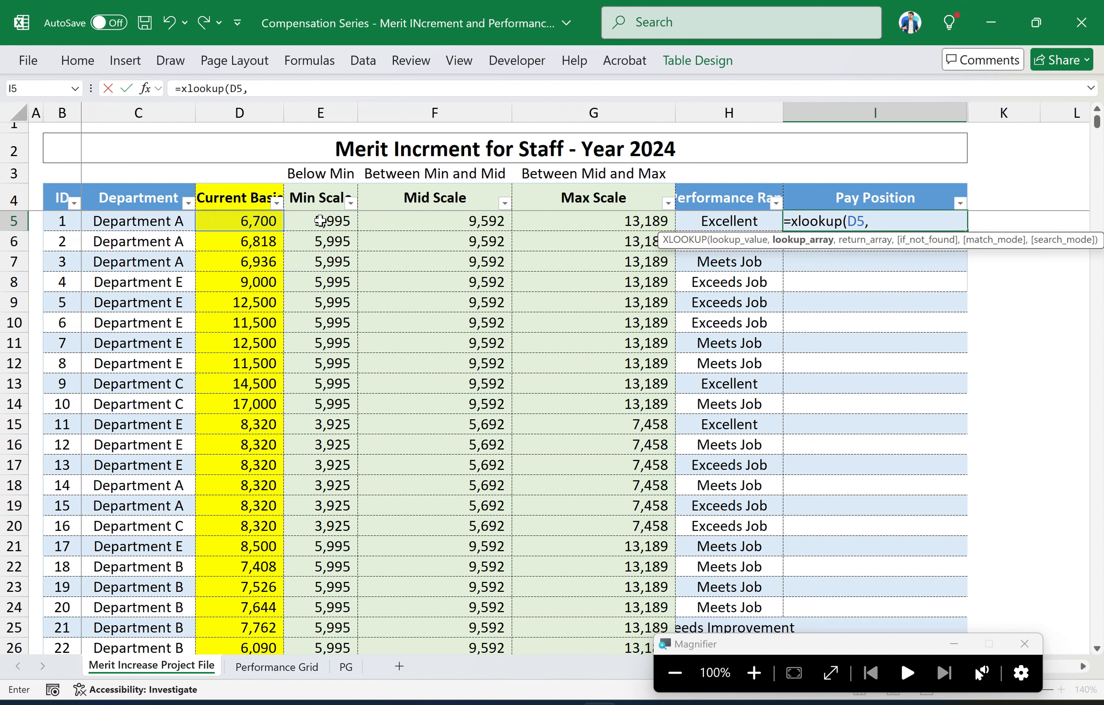
# Set the XLOOKUP lookup array to the first employee's Min, Mid and Max Scale cells, E5:G5
pyautogui.click(320, 221)
pyautogui.hotkey('shift', 'Right')
pyautogui.hotkey('shift', 'Right')
pyautogui.hotkey('shift', 'Right')
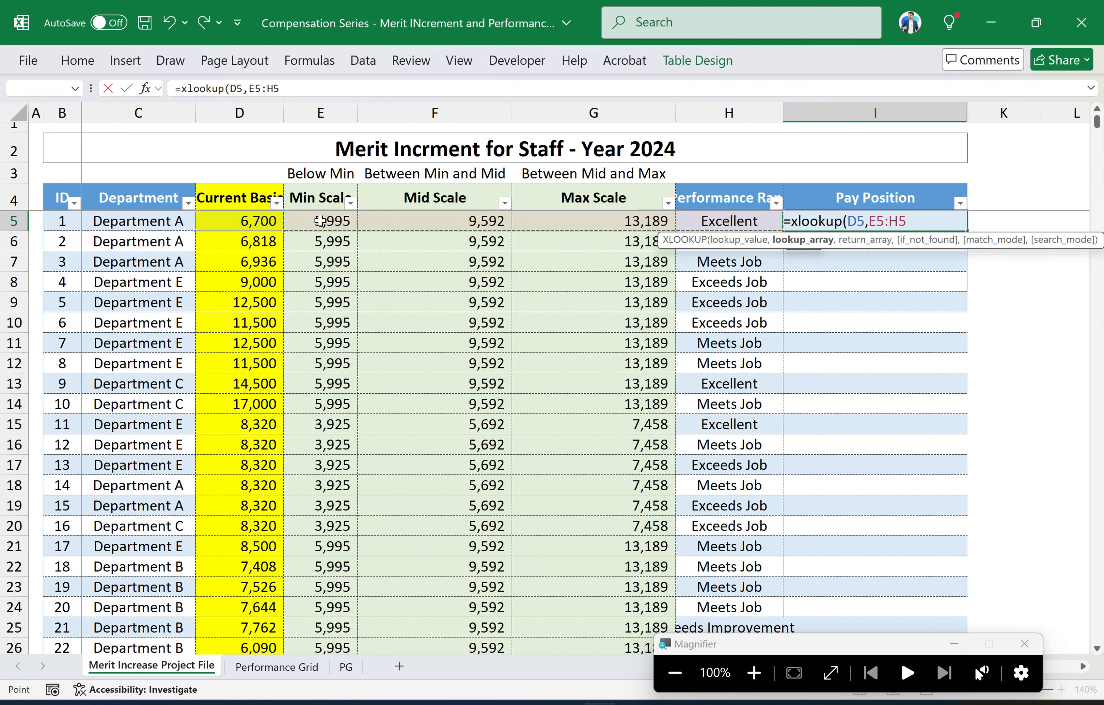
pyautogui.hotkey('shift', 'Left')
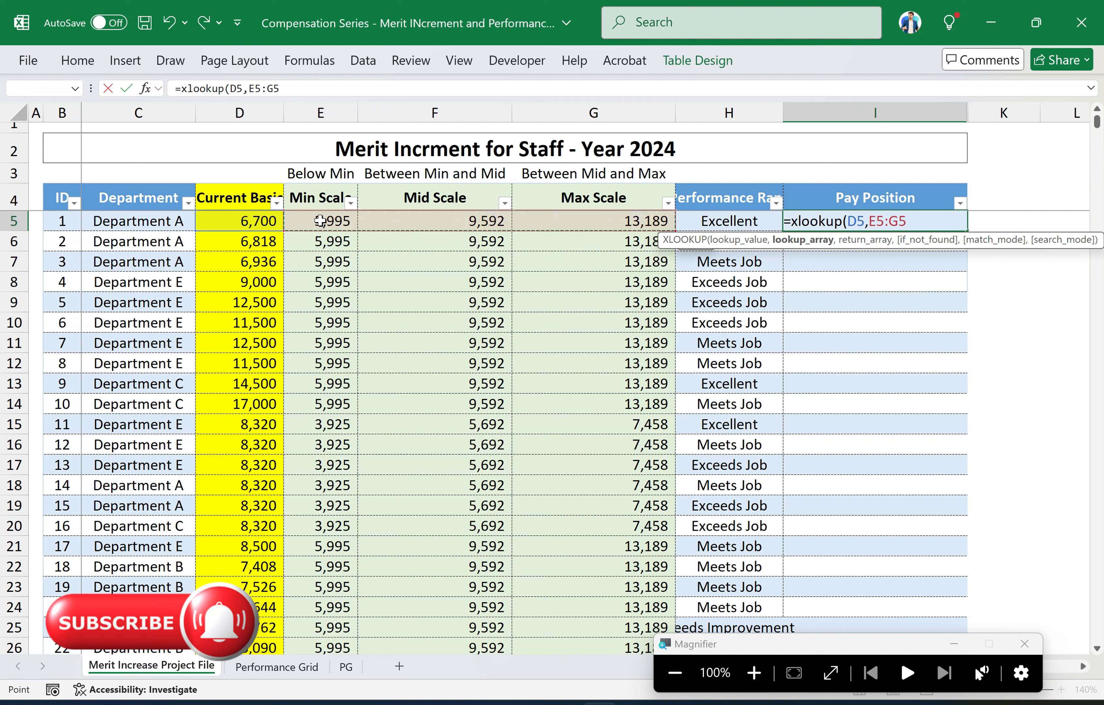
pyautogui.click(354, 88)
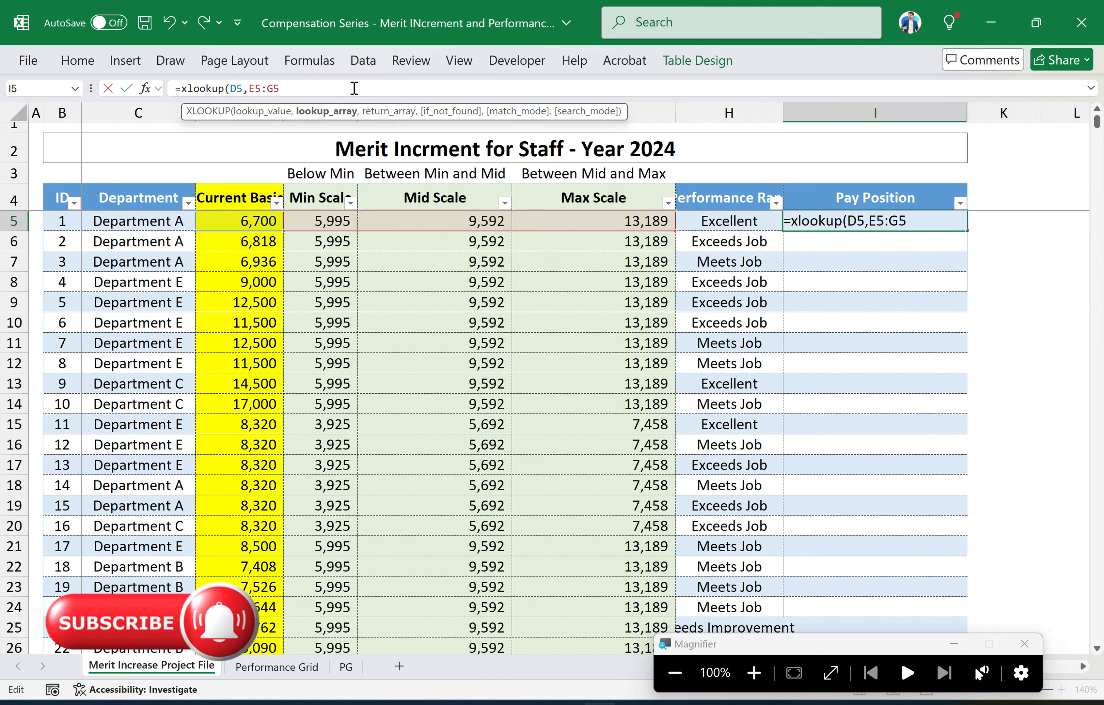
pyautogui.write(',')
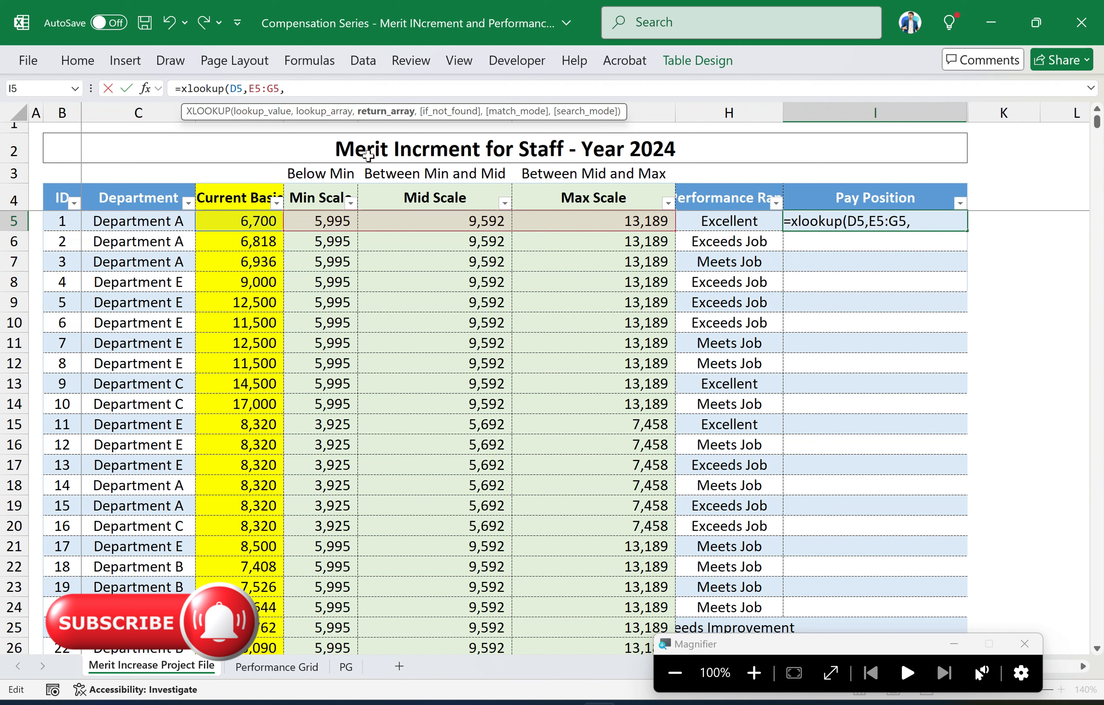
# Set the XLOOKUP return array to the position labels in E3:G3
pyautogui.click(328, 173)
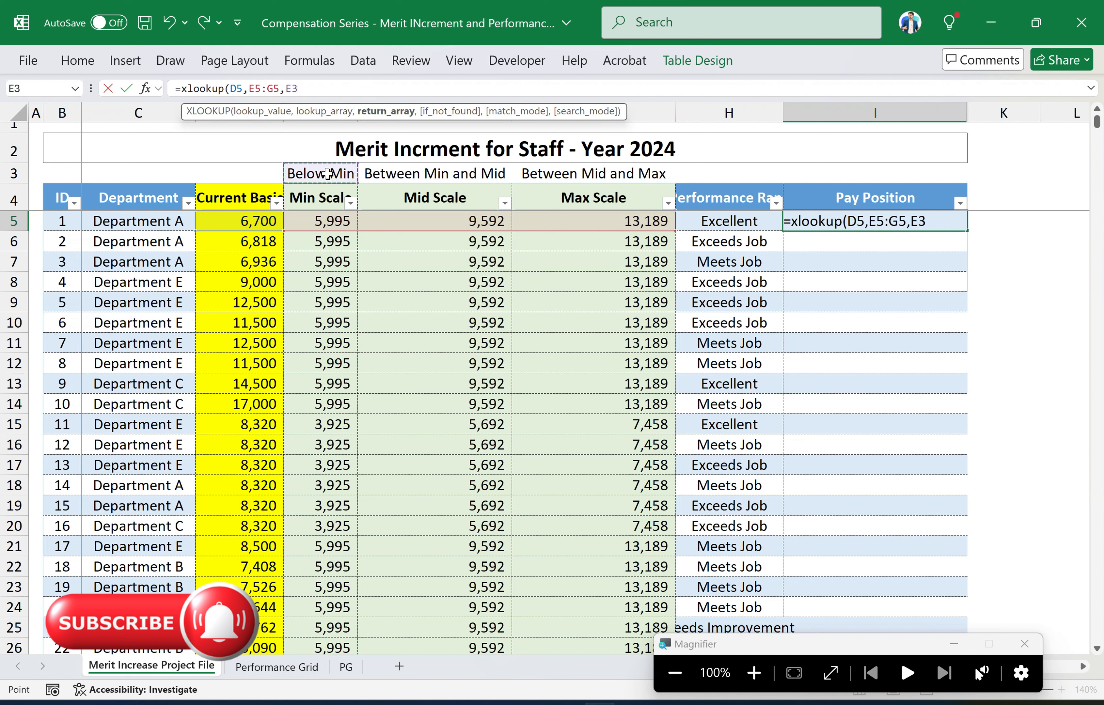
pyautogui.hotkey('shift', 'Right')
pyautogui.hotkey('shift', 'Right')
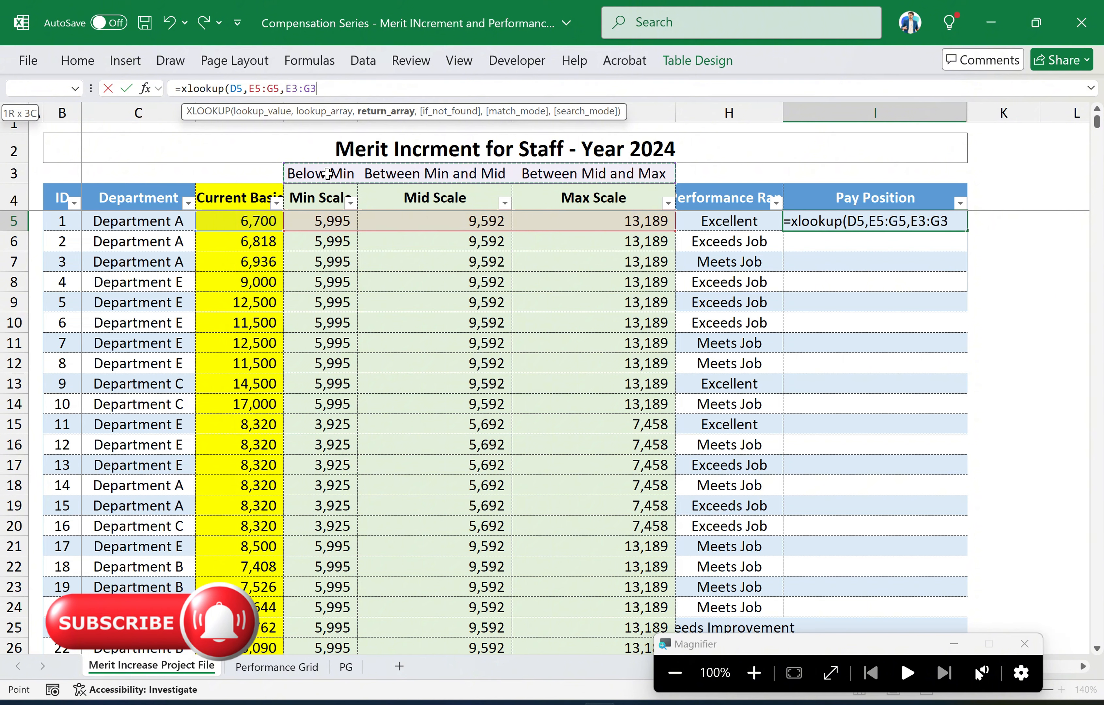
pyautogui.write(',')
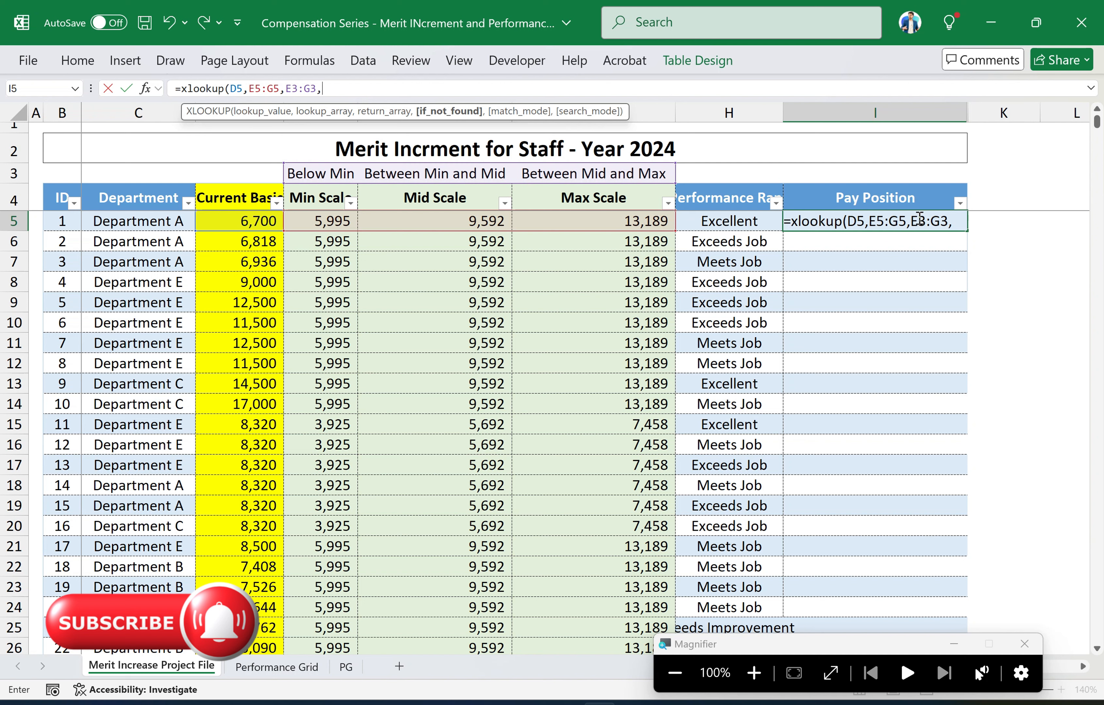
# Make the return array reference absolute as $E$3:$G$3 in the I5 formula
pyautogui.click(919, 217)
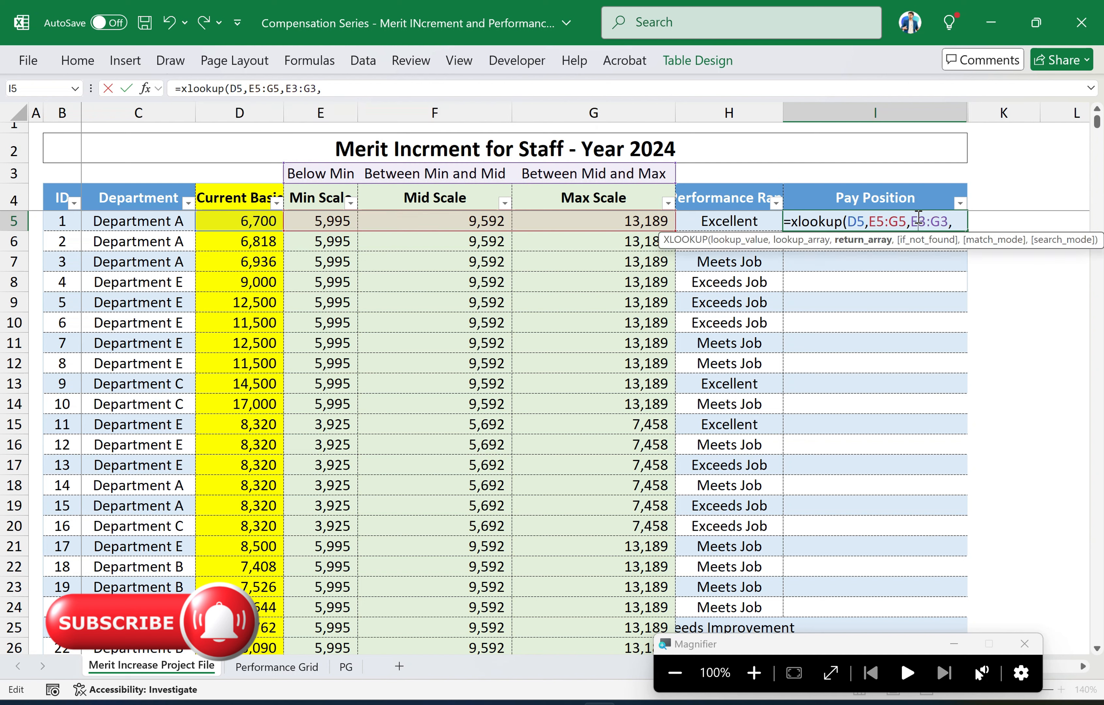
pyautogui.write('$')
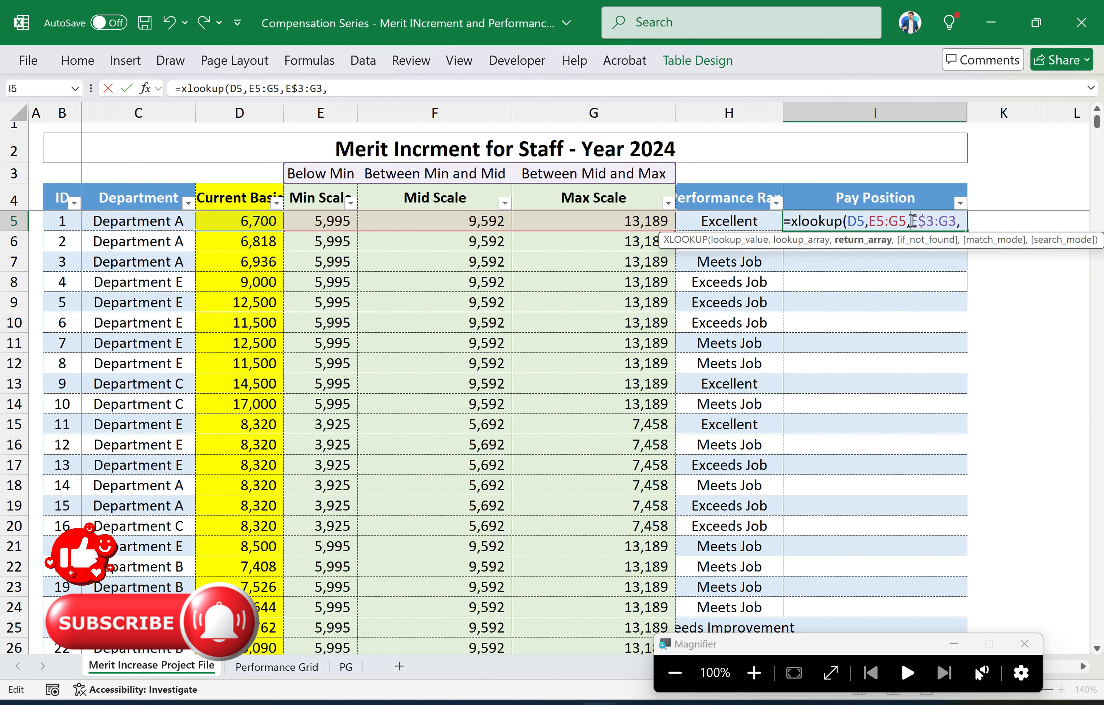
pyautogui.click(911, 221)
pyautogui.write('$')
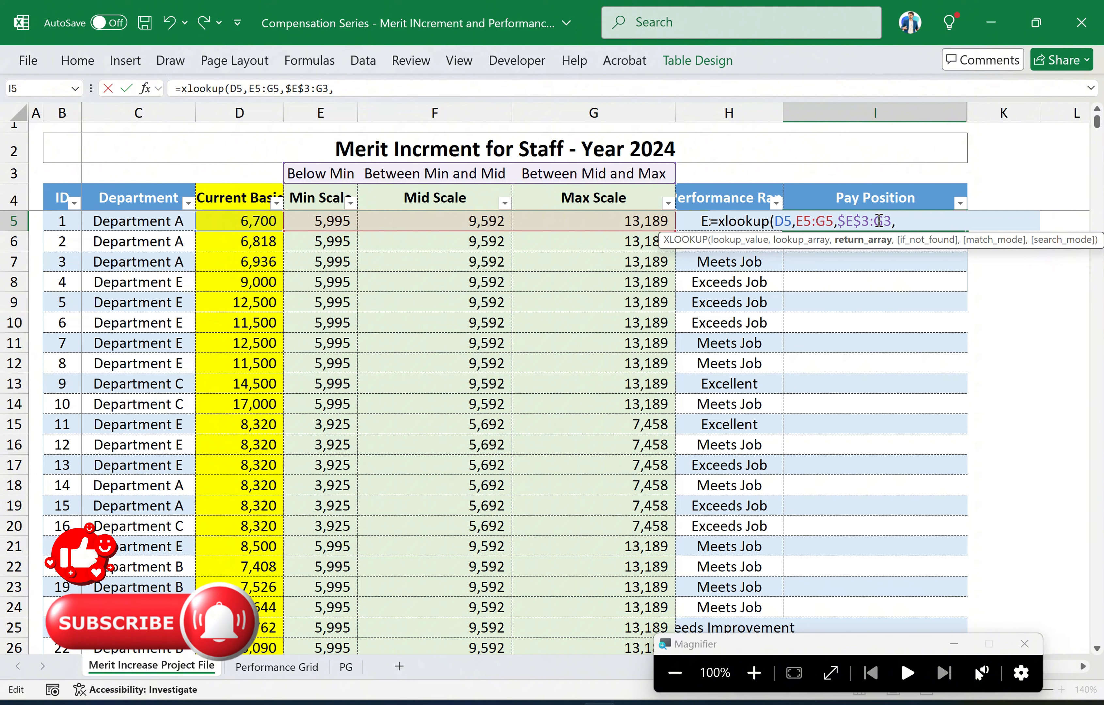
pyautogui.write('$G')
pyautogui.write('$G$')
# Complete the XLOOKUP with "Above Max" as the not-found value and match mode 1, and enter it for the Pay Position column
pyautogui.click(937, 221)
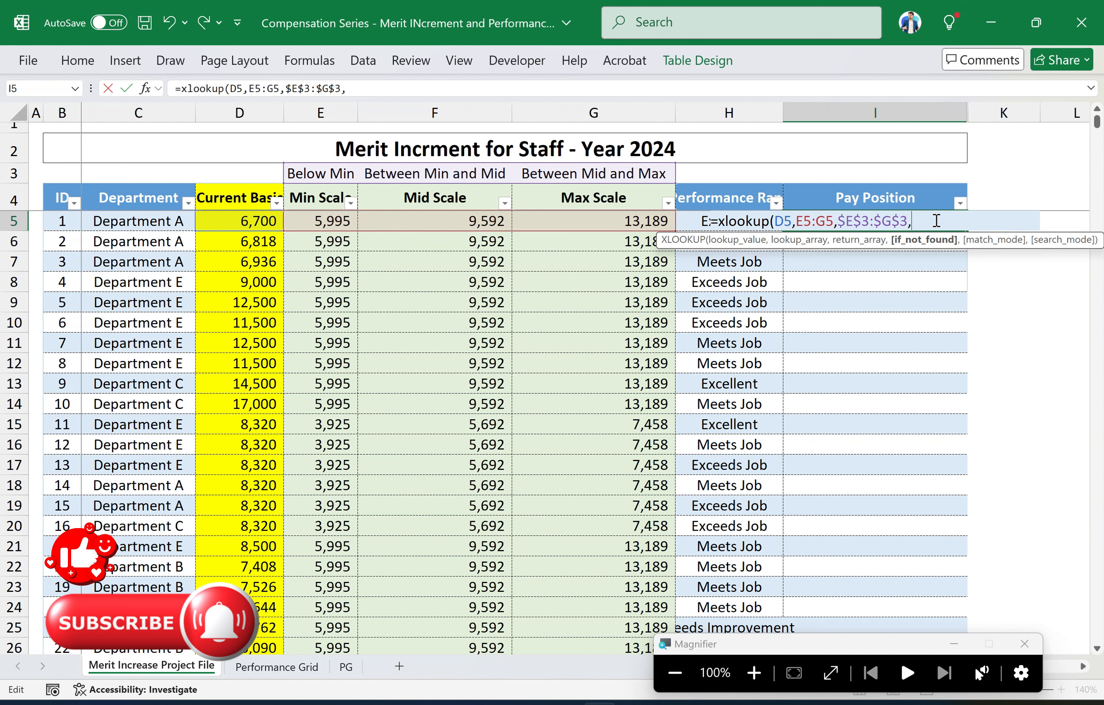
pyautogui.write('"')
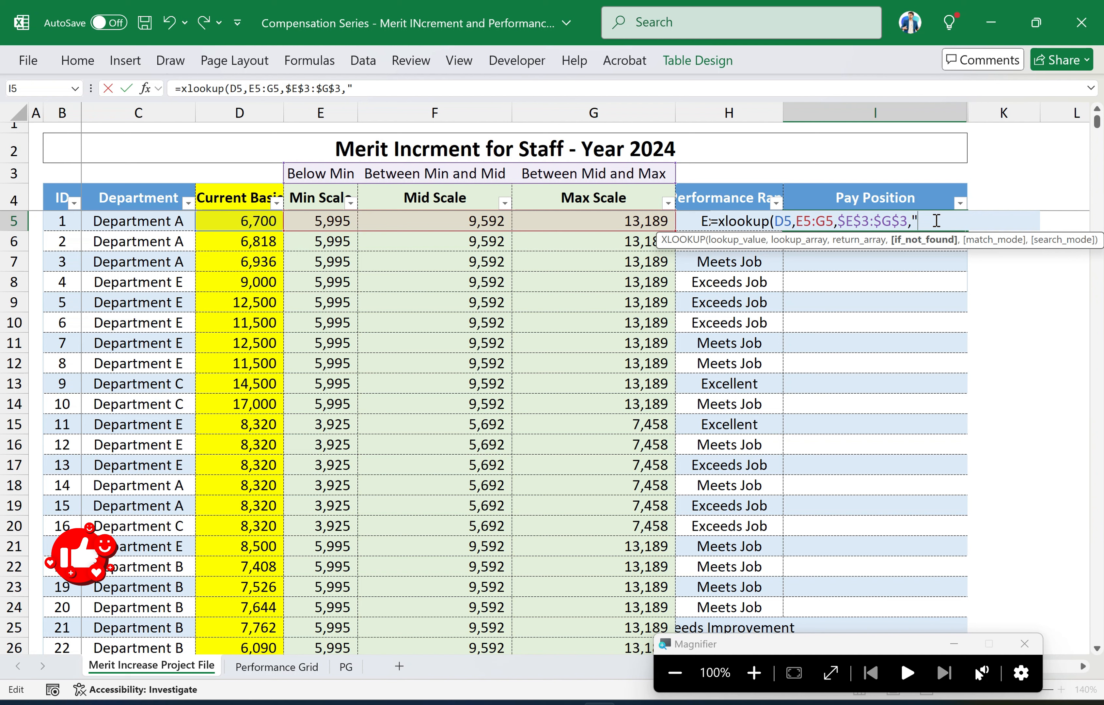
pyautogui.write('Above')
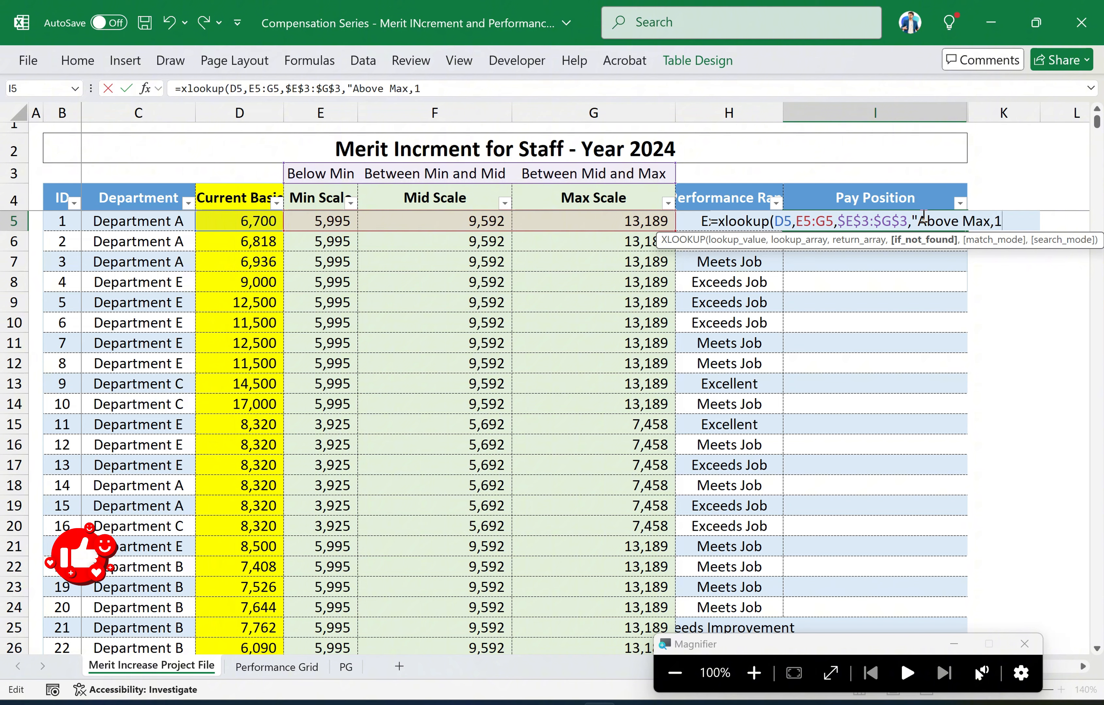
pyautogui.write(' Max",1')
pyautogui.press('Return')
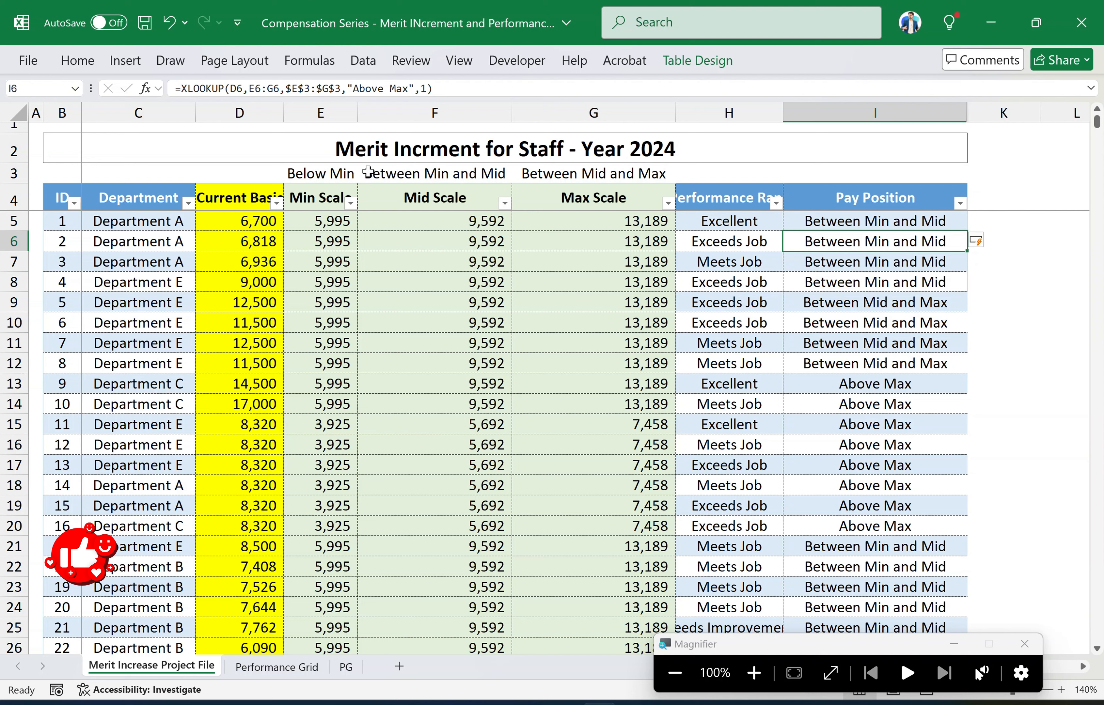
# Compare Current Basic with the scales and Pay Position for rows 5 and 13 to check the formula
pyautogui.click(229, 221)
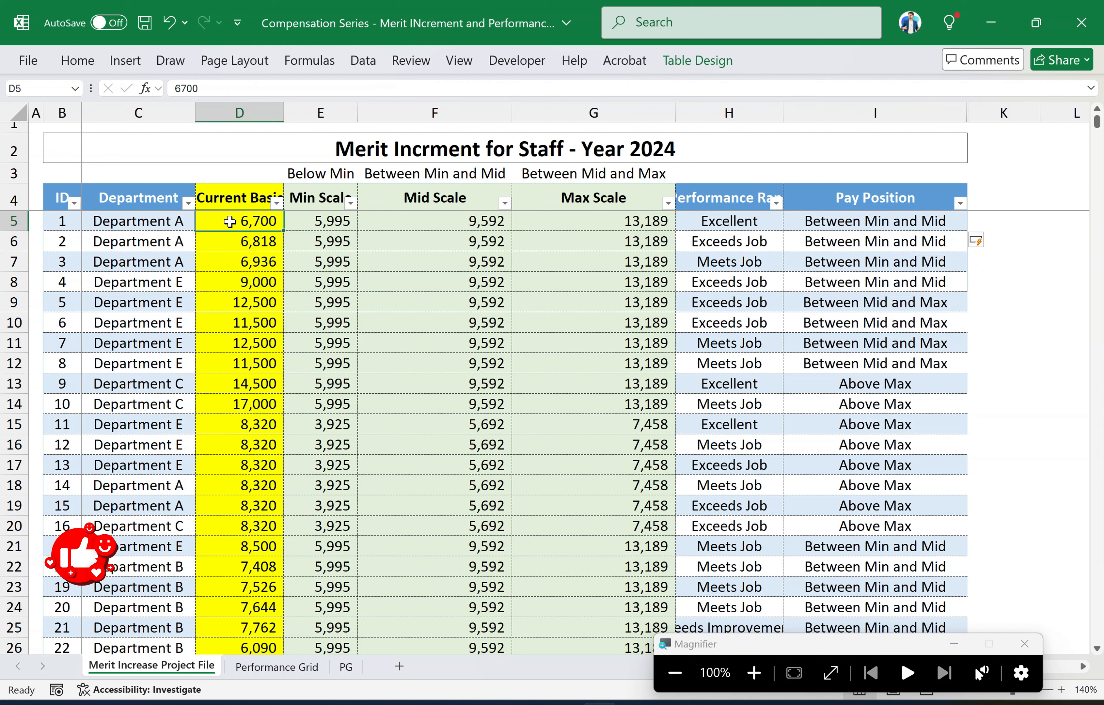
pyautogui.click(341, 219)
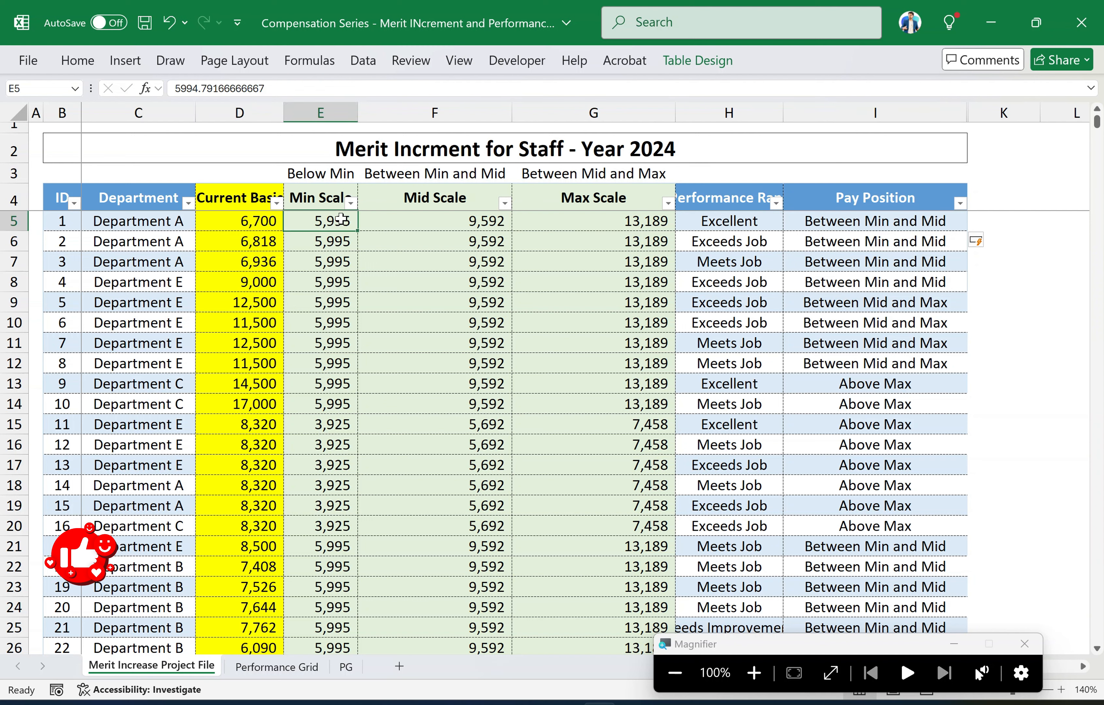
pyautogui.hotkey('shift', 'Right')
pyautogui.hotkey('shift', 'Right')
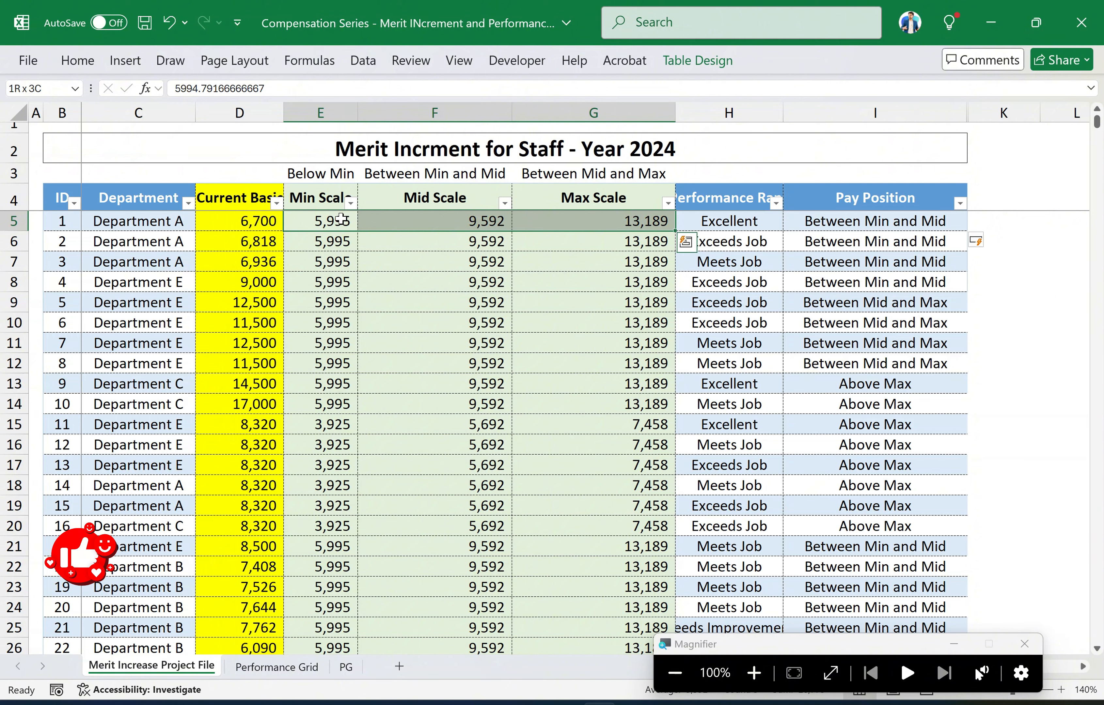
pyautogui.click(303, 225)
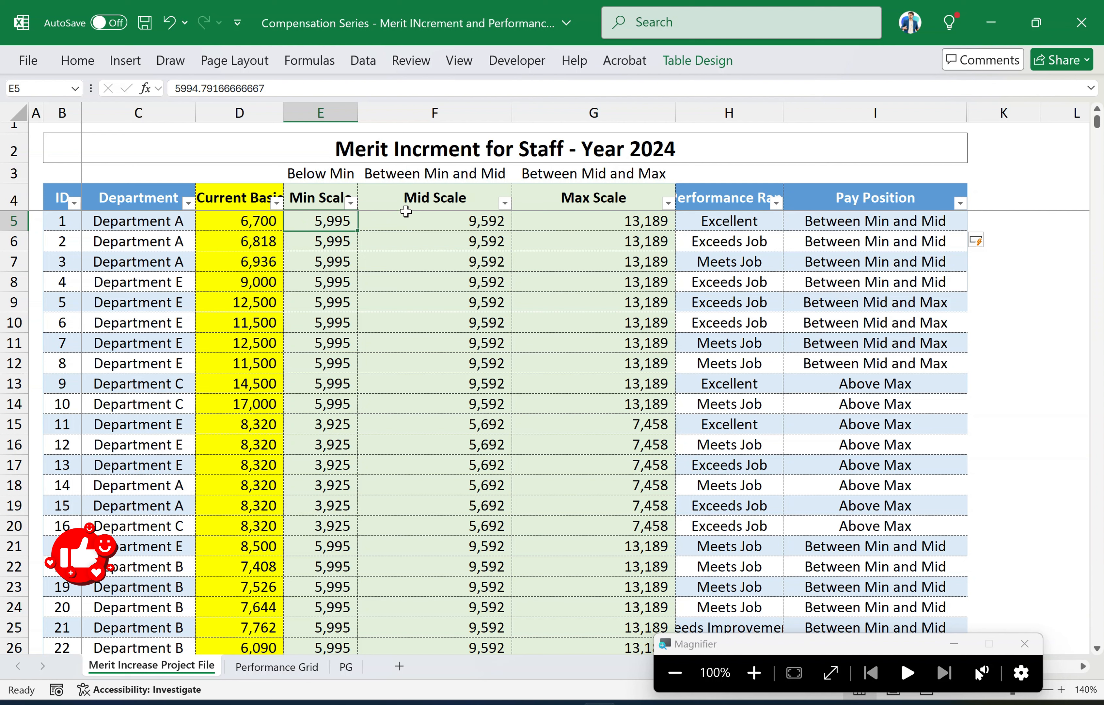
pyautogui.click(445, 226)
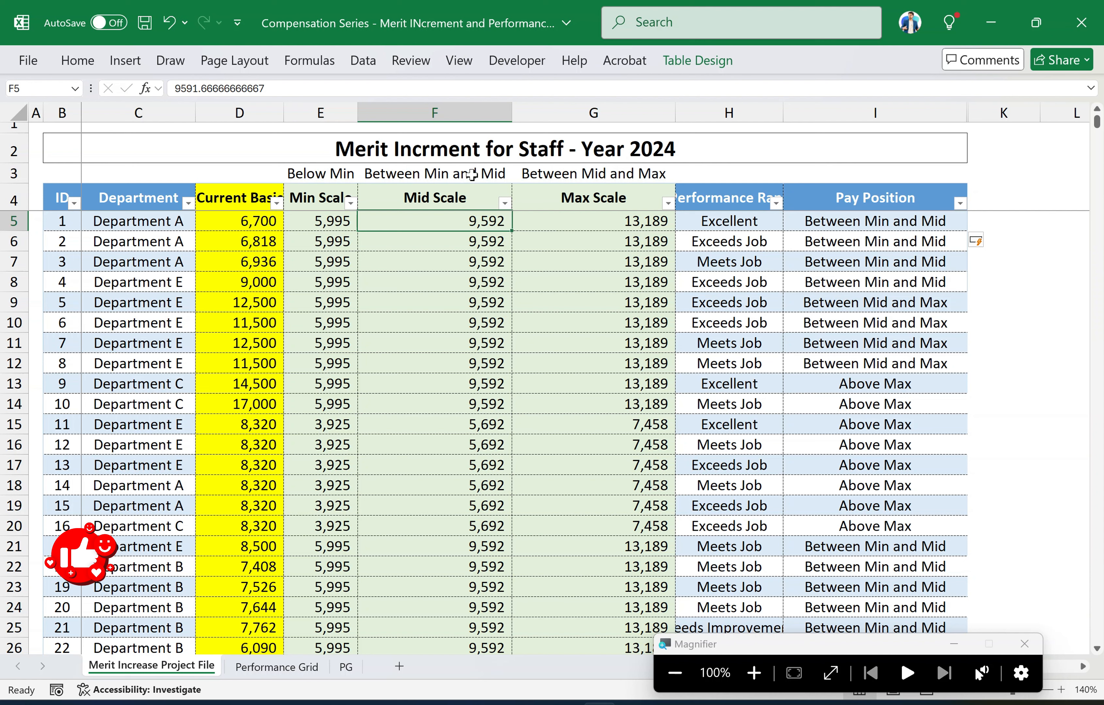
pyautogui.click(472, 175)
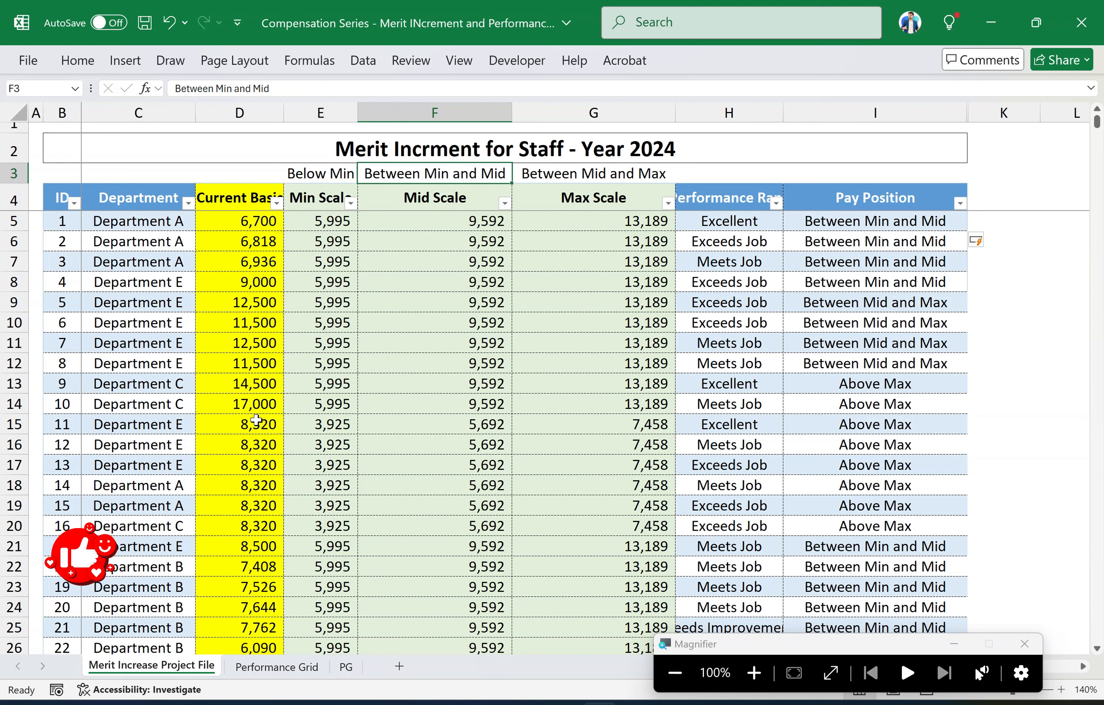
pyautogui.click(265, 381)
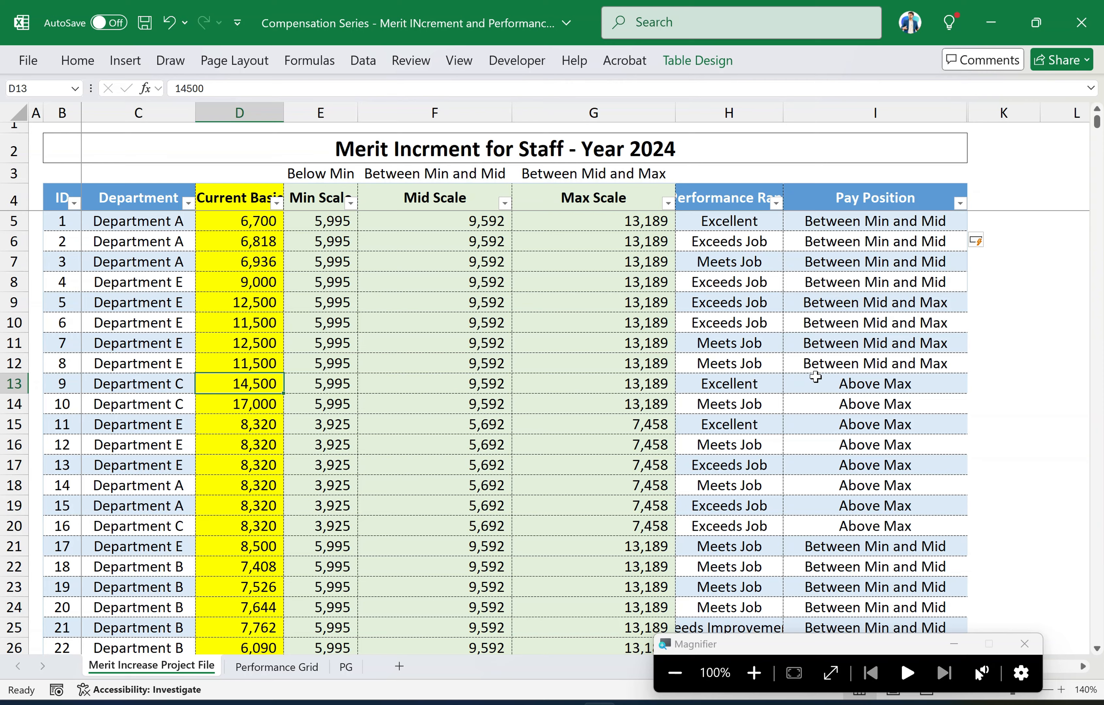
pyautogui.click(818, 378)
# Check the Pay Position in row 91 against its Current Basic, Min Scale and Mid Scale values
pyautogui.scroll(-20, 622, 551)
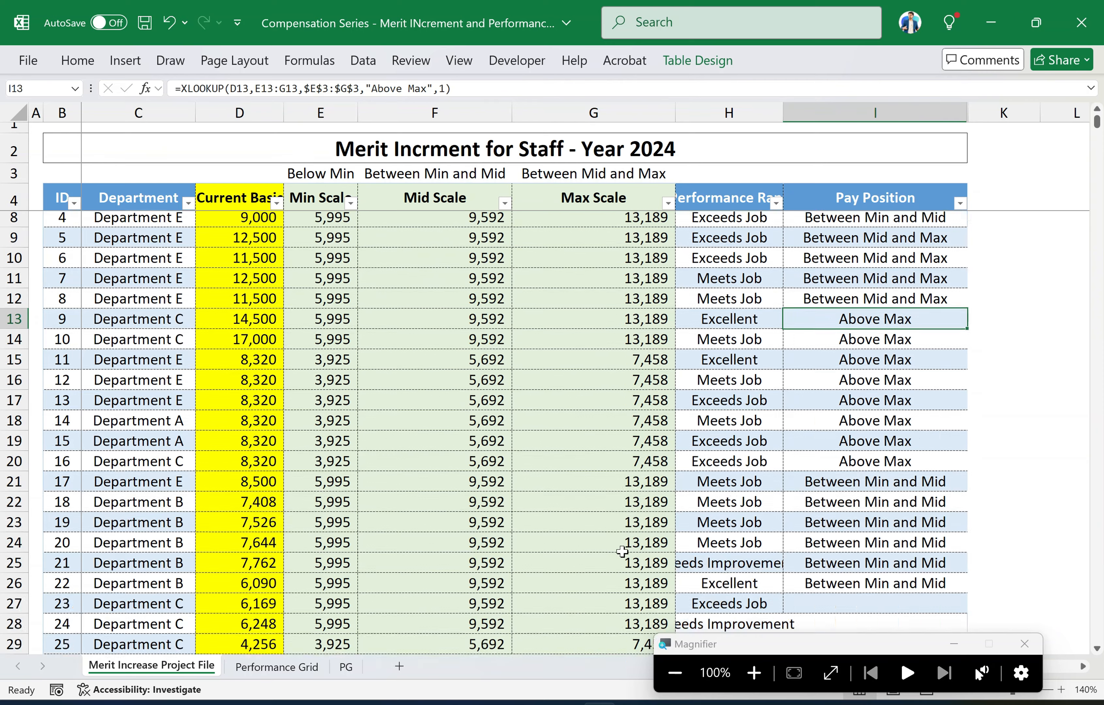
pyautogui.scroll(-2, 622, 551)
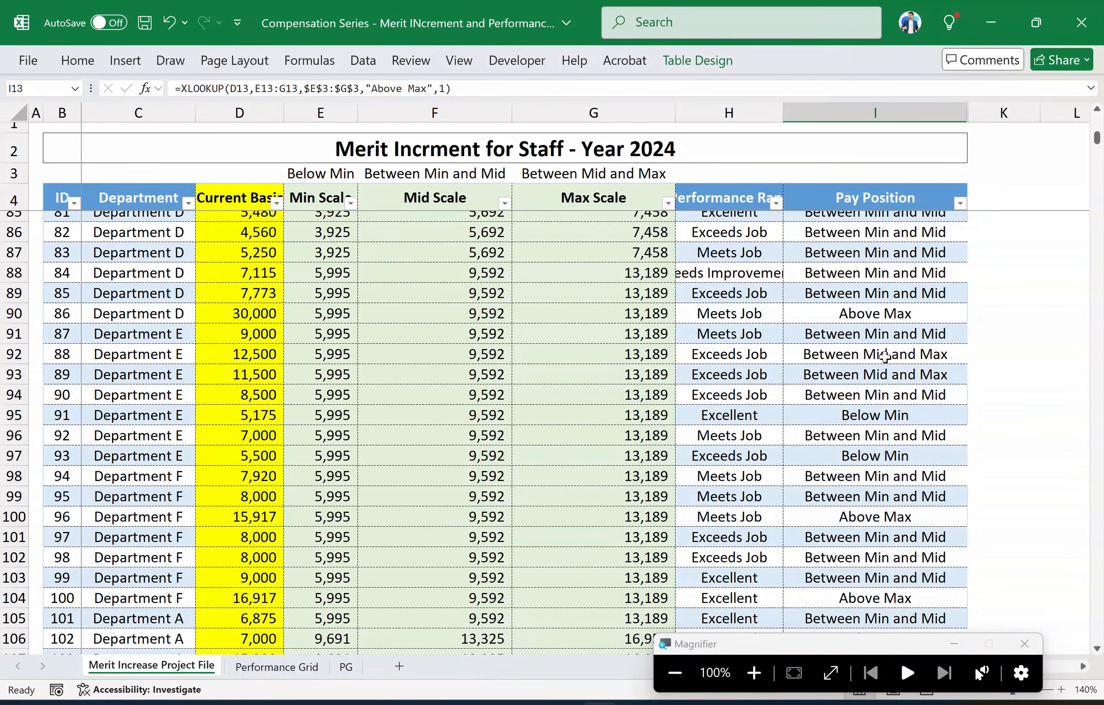
pyautogui.click(841, 335)
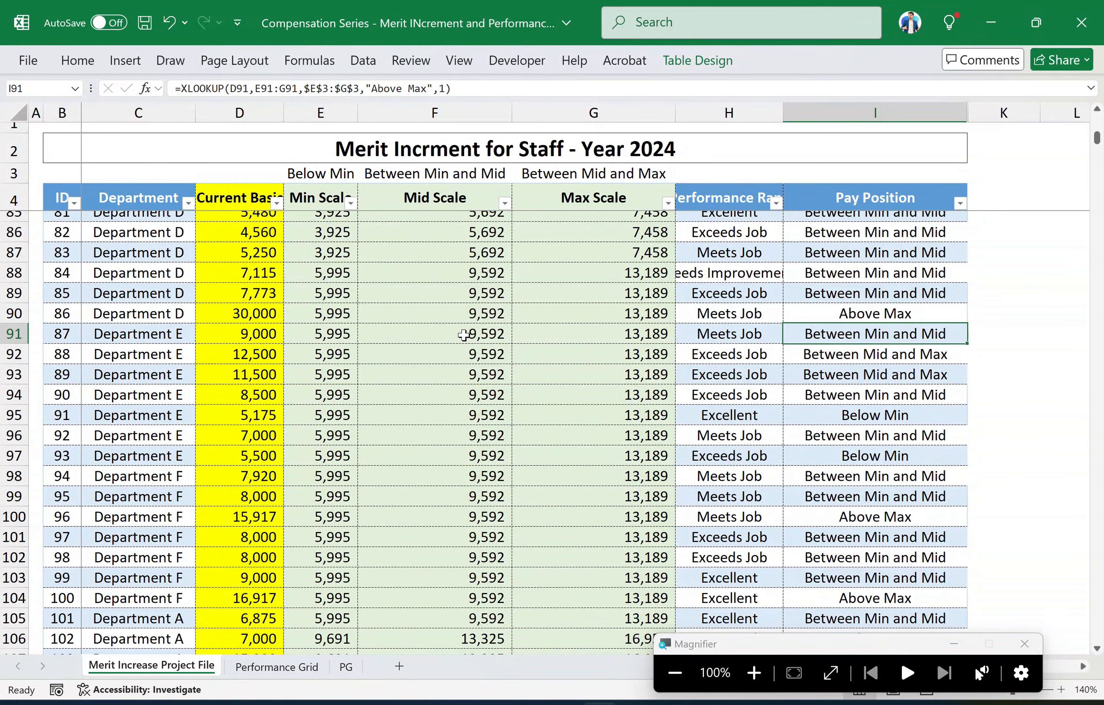
pyautogui.click(231, 331)
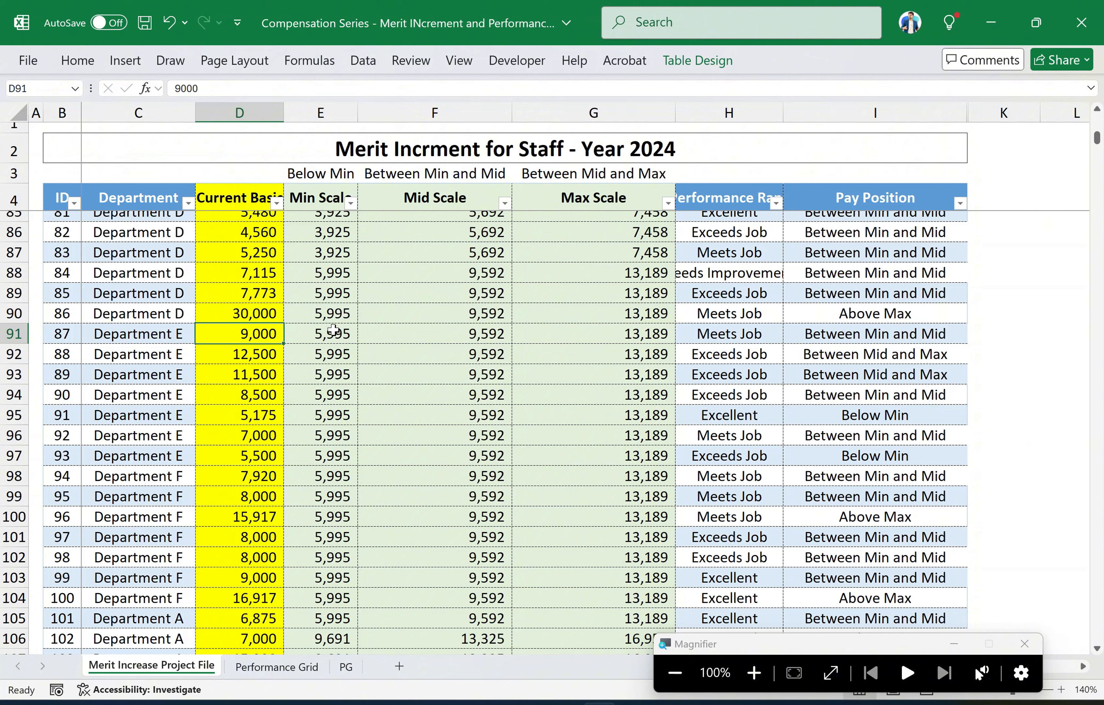
pyautogui.click(334, 331)
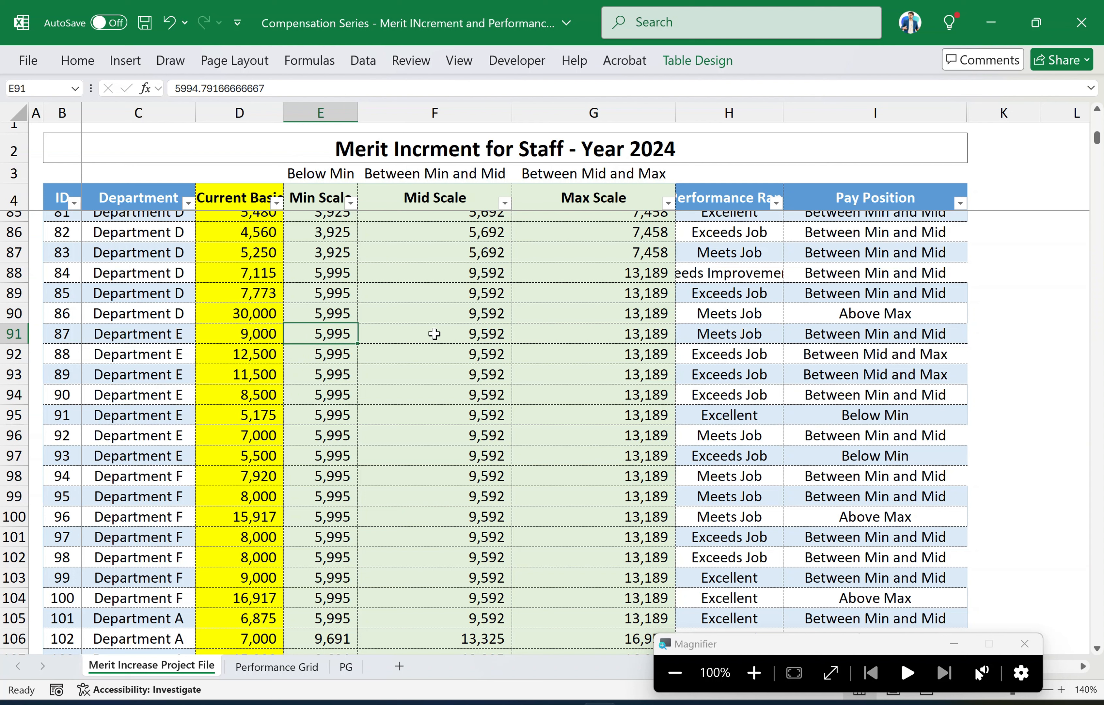
pyautogui.click(434, 334)
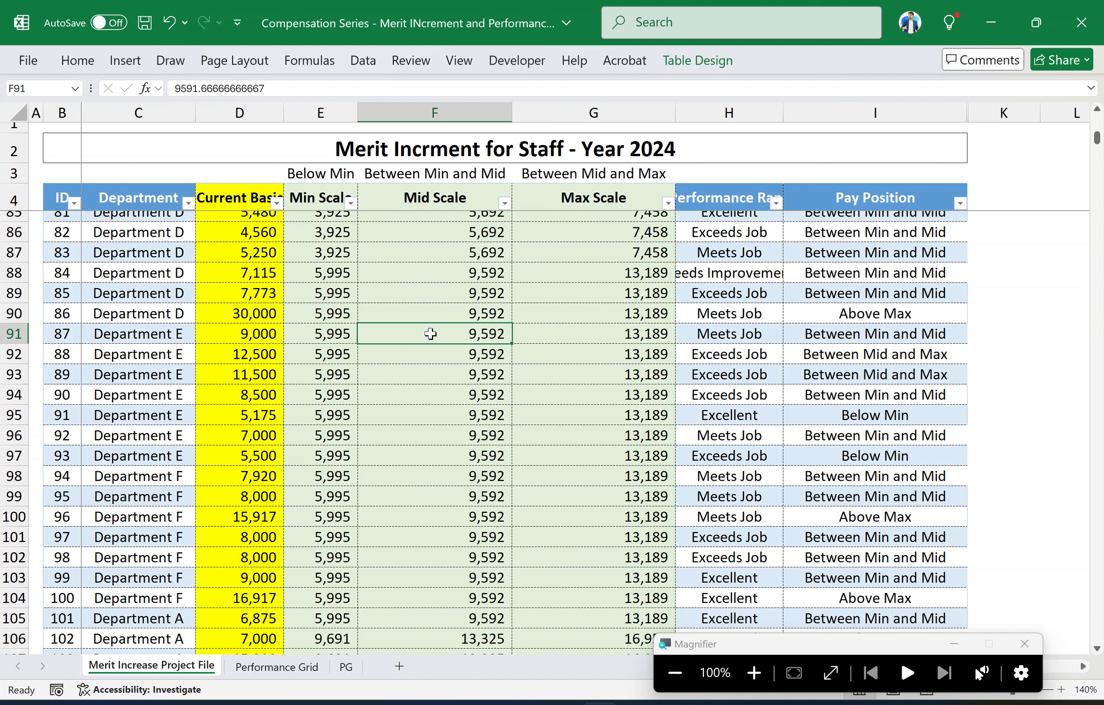
pyautogui.click(340, 320)
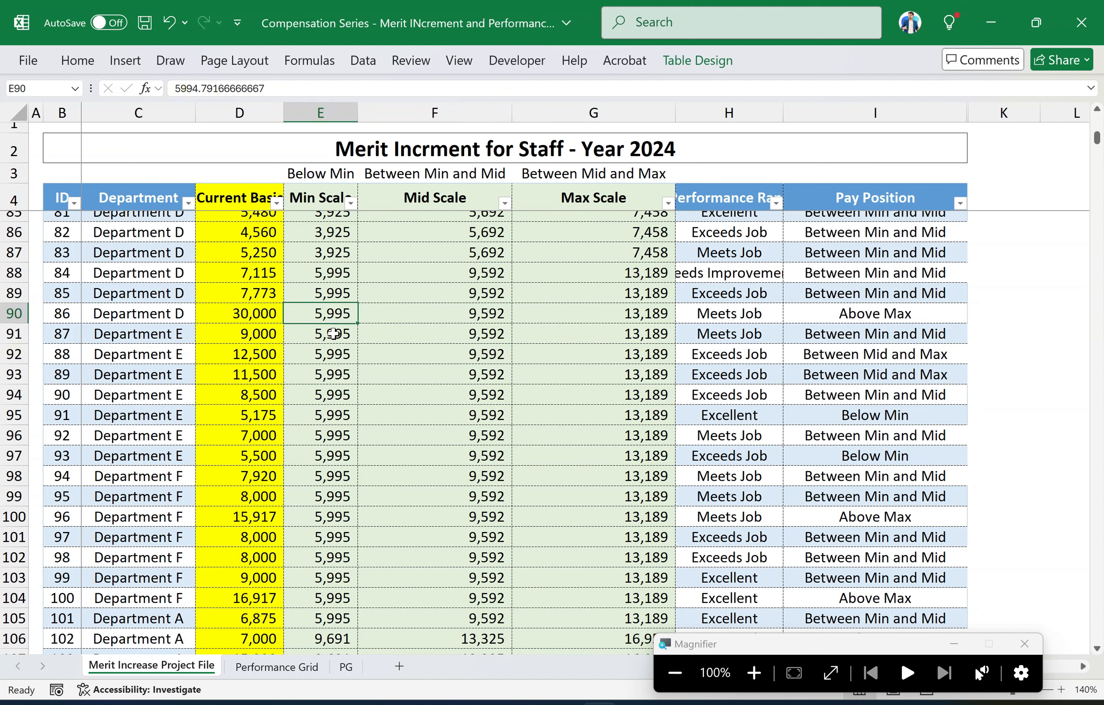
pyautogui.click(332, 334)
pyautogui.hotkey('shift', 'Right')
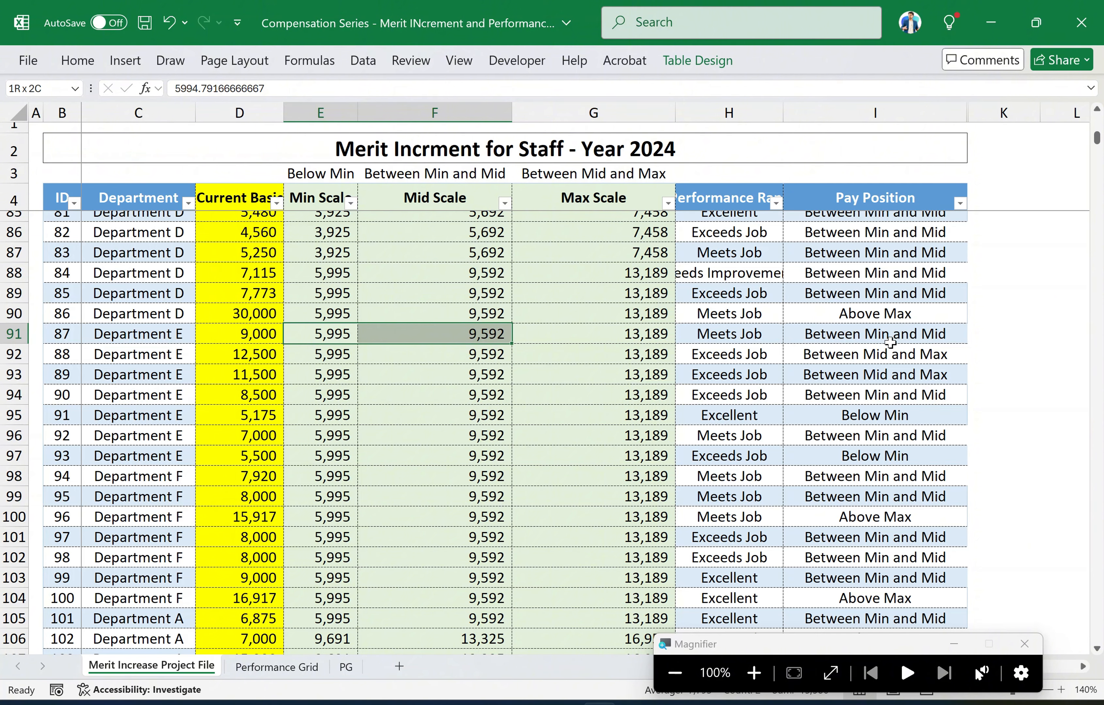
# View the list of distinct Pay Position filter values without applying a filter, and close the Magnifier
pyautogui.click(852, 349)
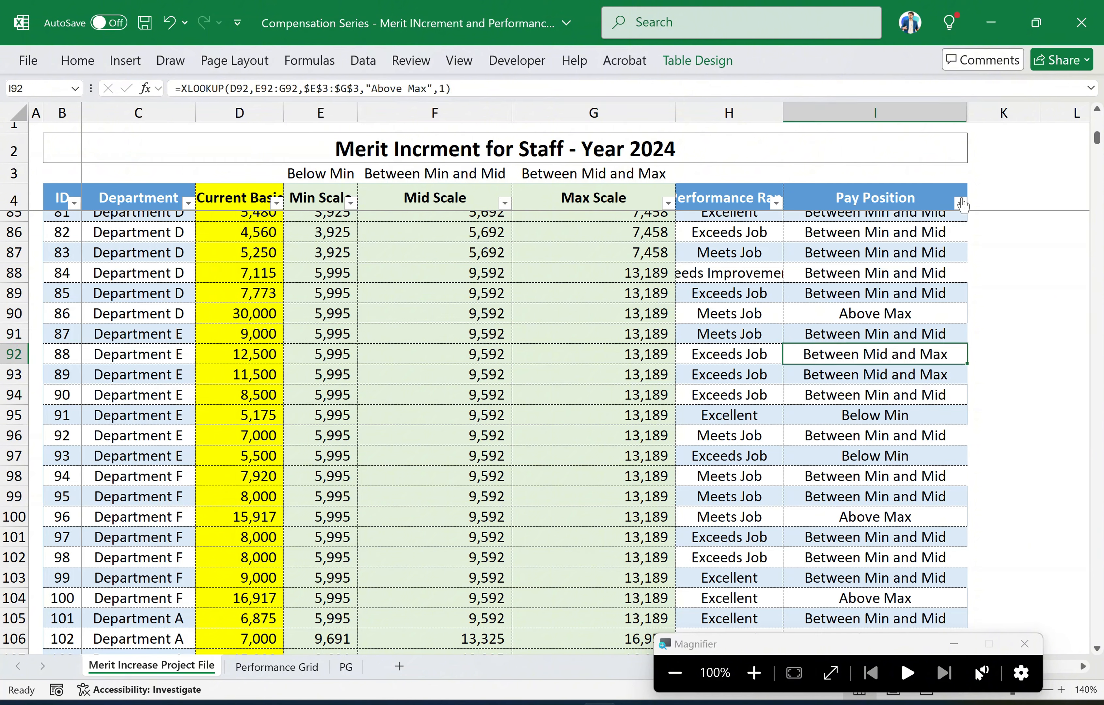
pyautogui.click(959, 203)
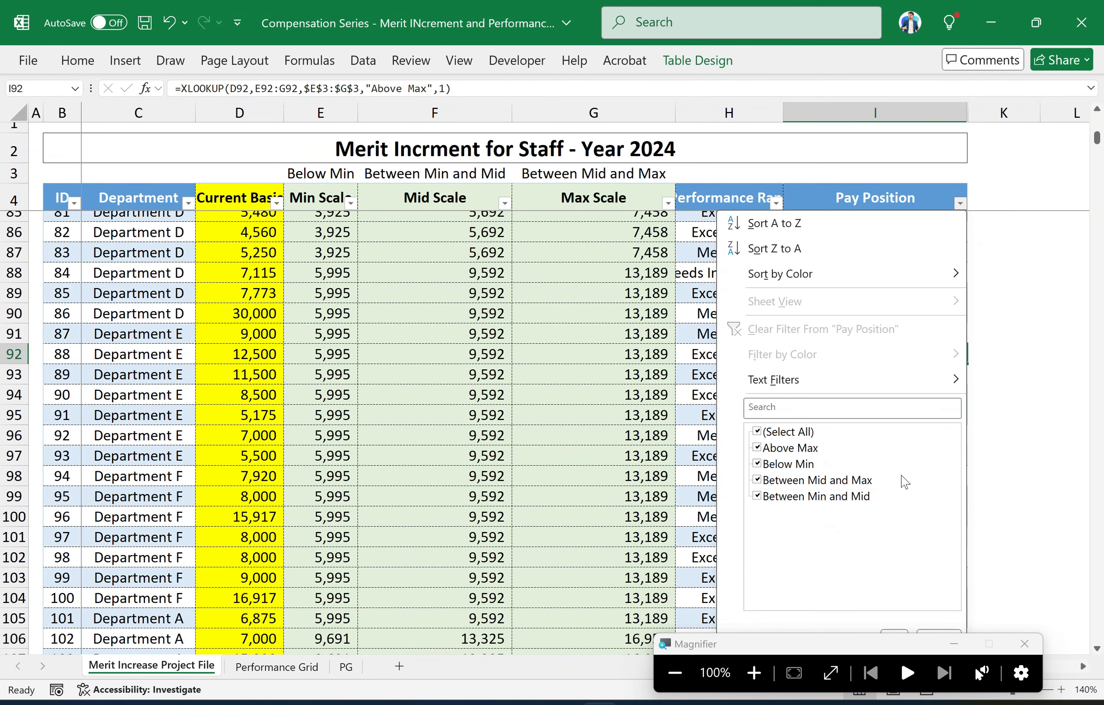
pyautogui.click(1037, 465)
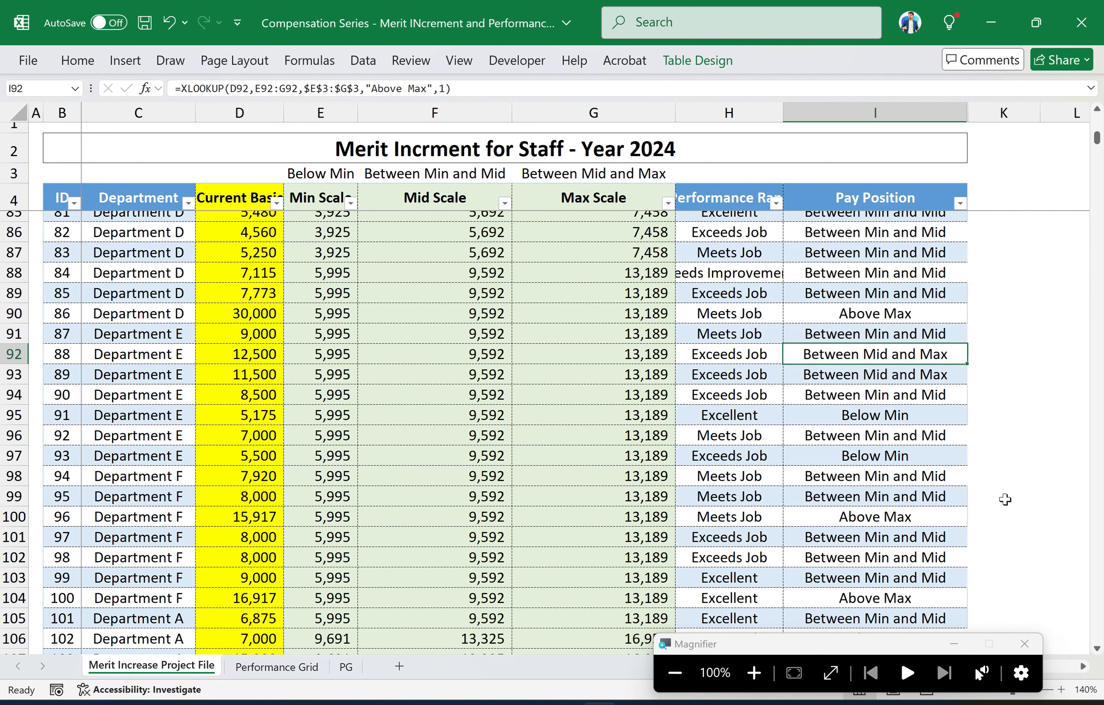
pyautogui.click(1035, 649)
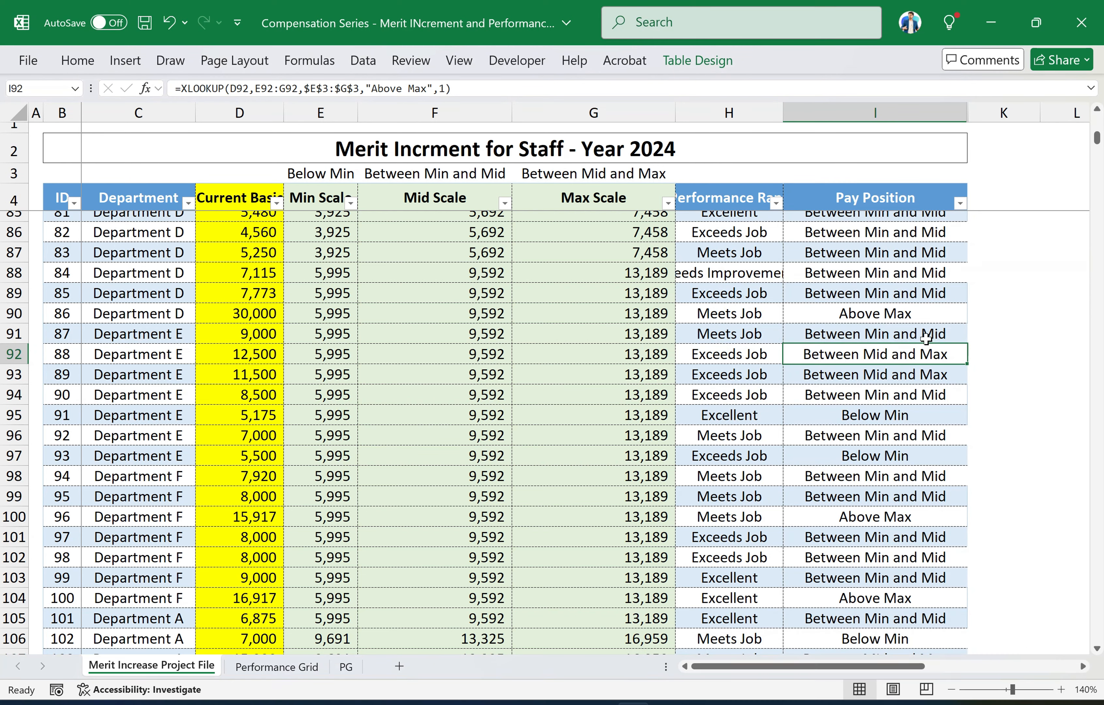
# Review the XLOOKUP formula and its referenced ranges in cell I5, leaving it as is
pyautogui.scroll(20, 679, 361)
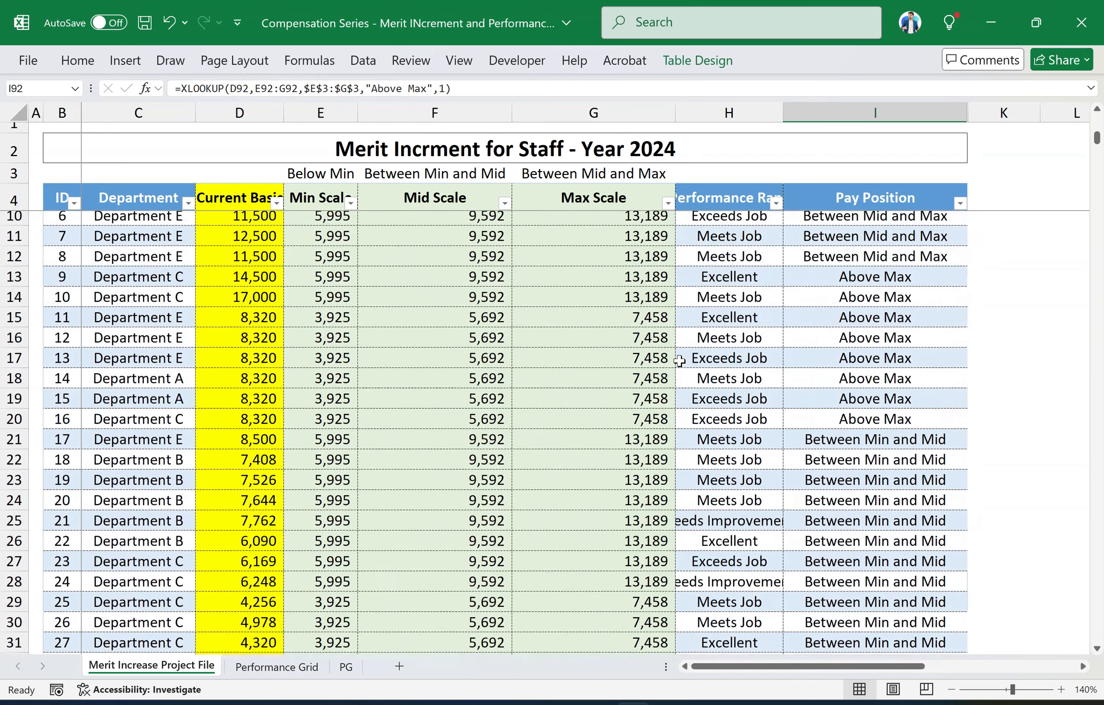
pyautogui.scroll(2, 679, 361)
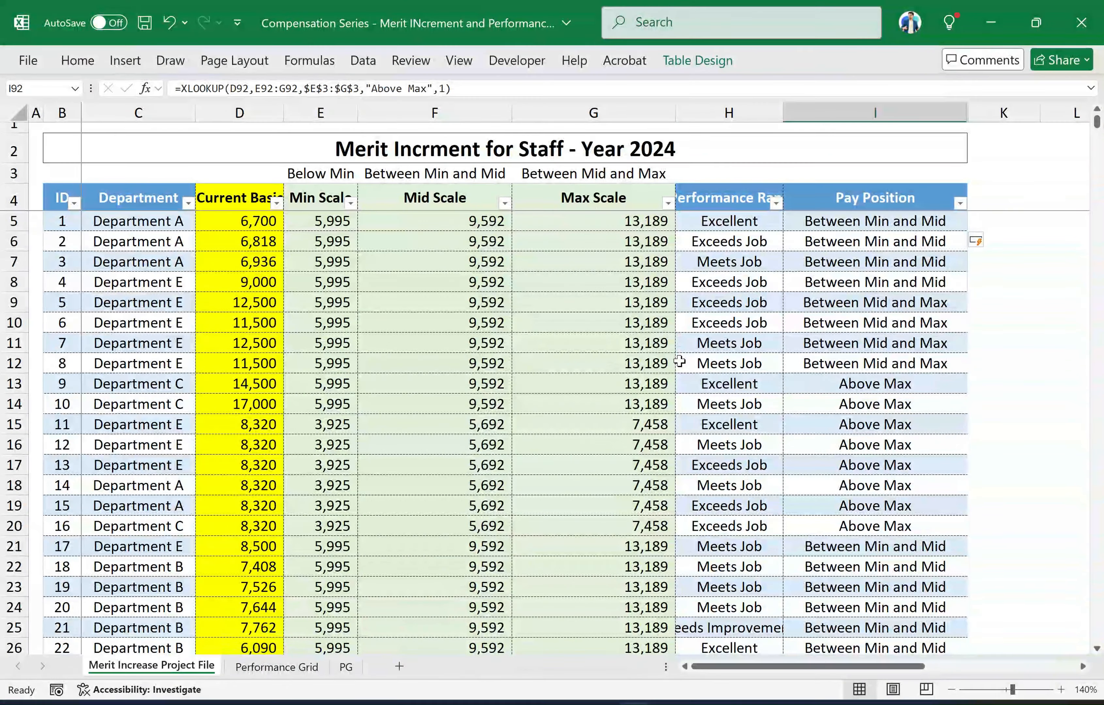
pyautogui.doubleClick(945, 223)
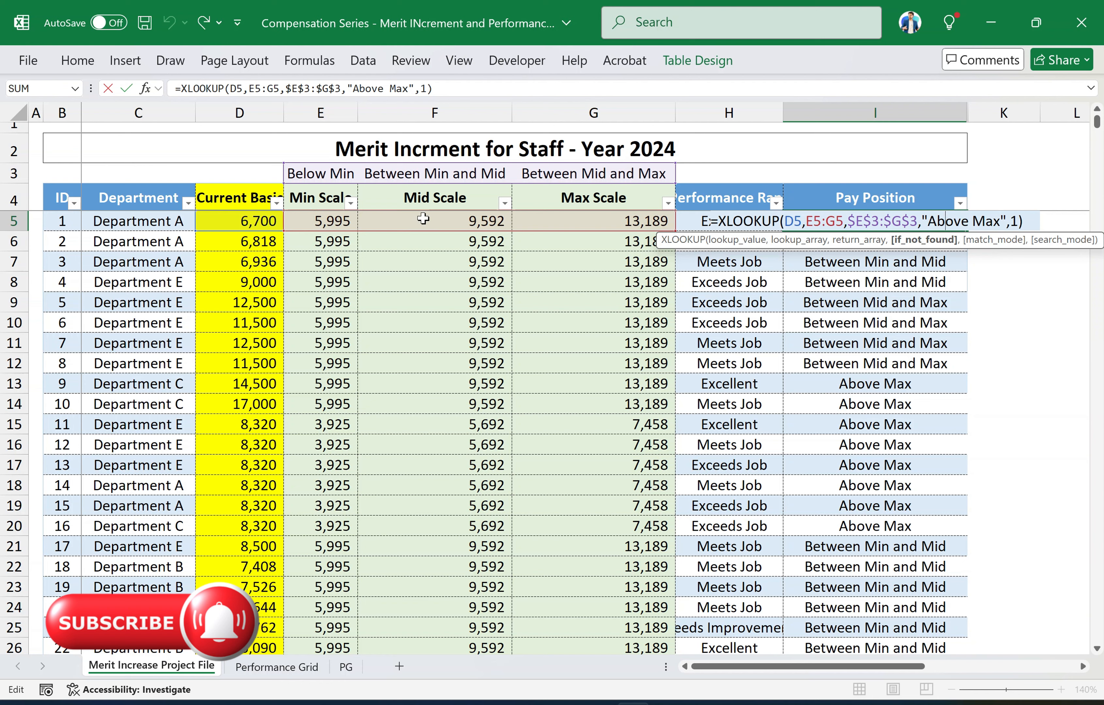
pyautogui.press('Return')
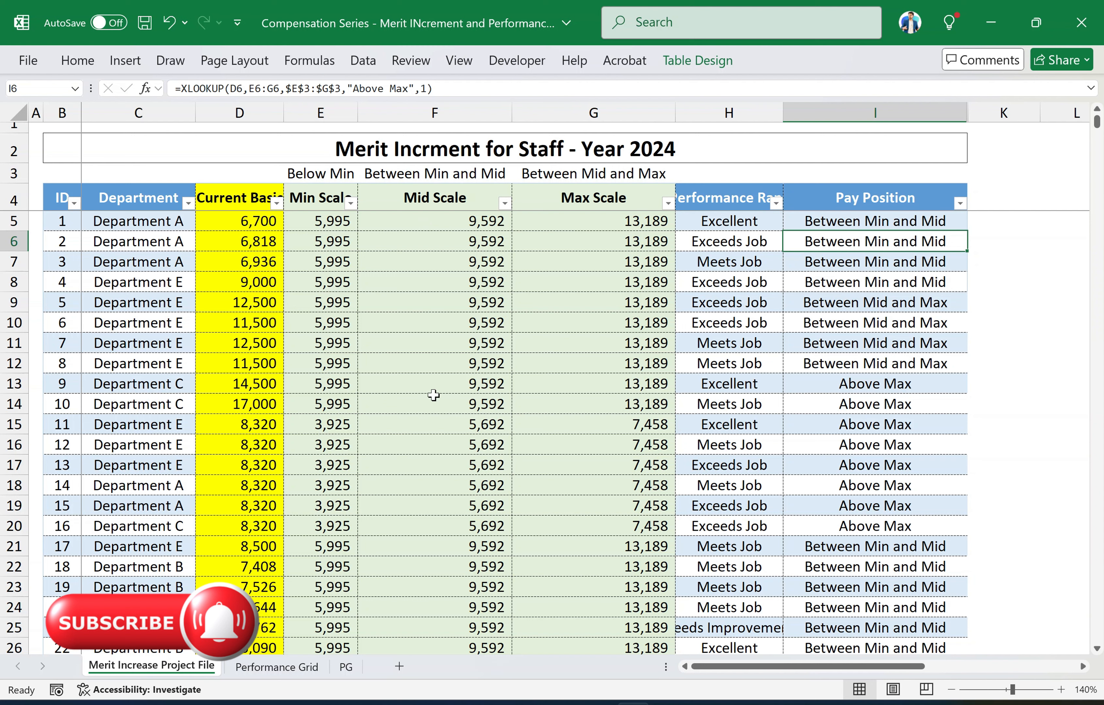
# Enter the performance ratings "Excellent" in C5 and "Exceeds job" in C6 of the Performance Grid sheet
pyautogui.click(279, 667)
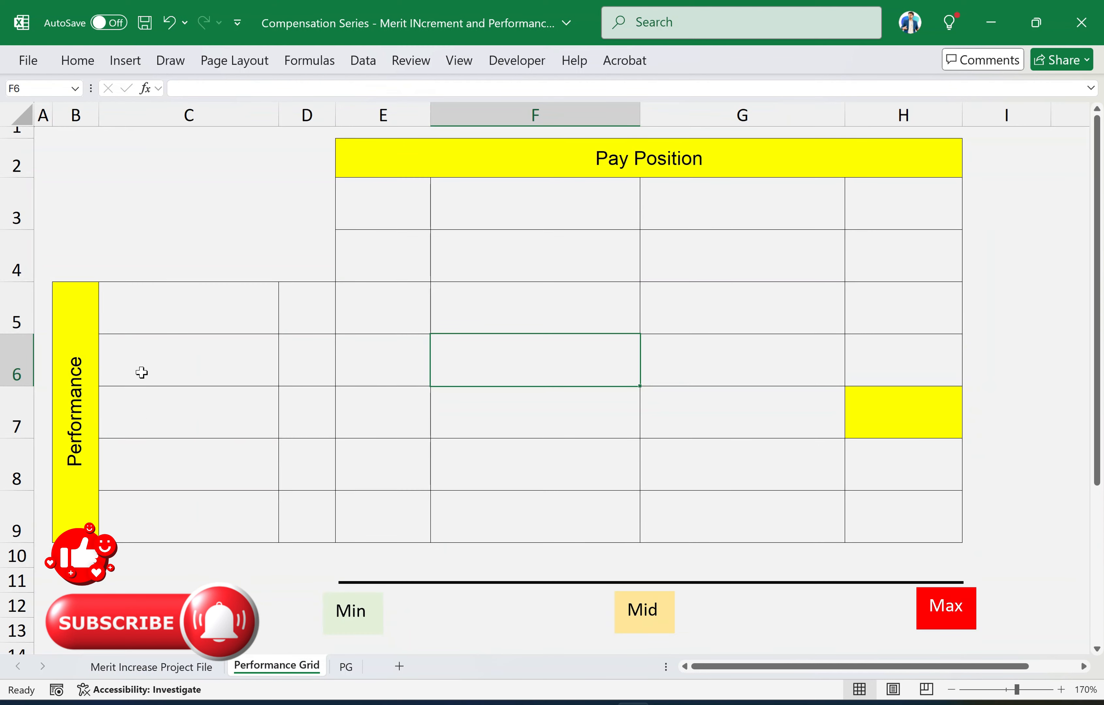
pyautogui.click(67, 394)
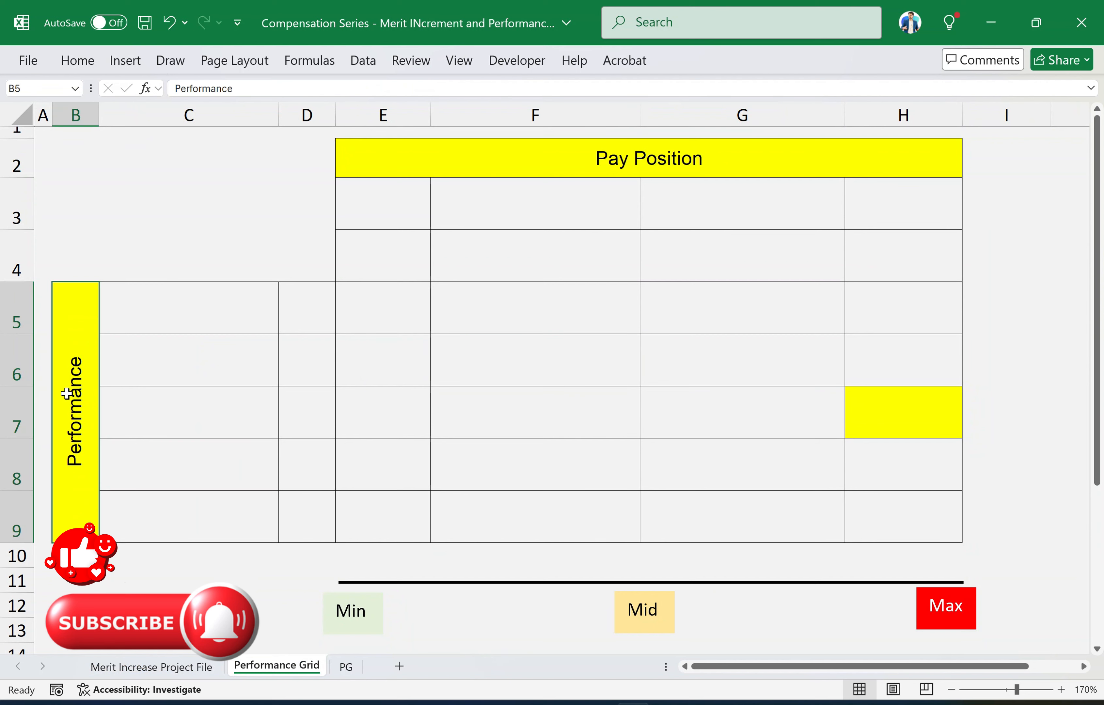
pyautogui.click(492, 165)
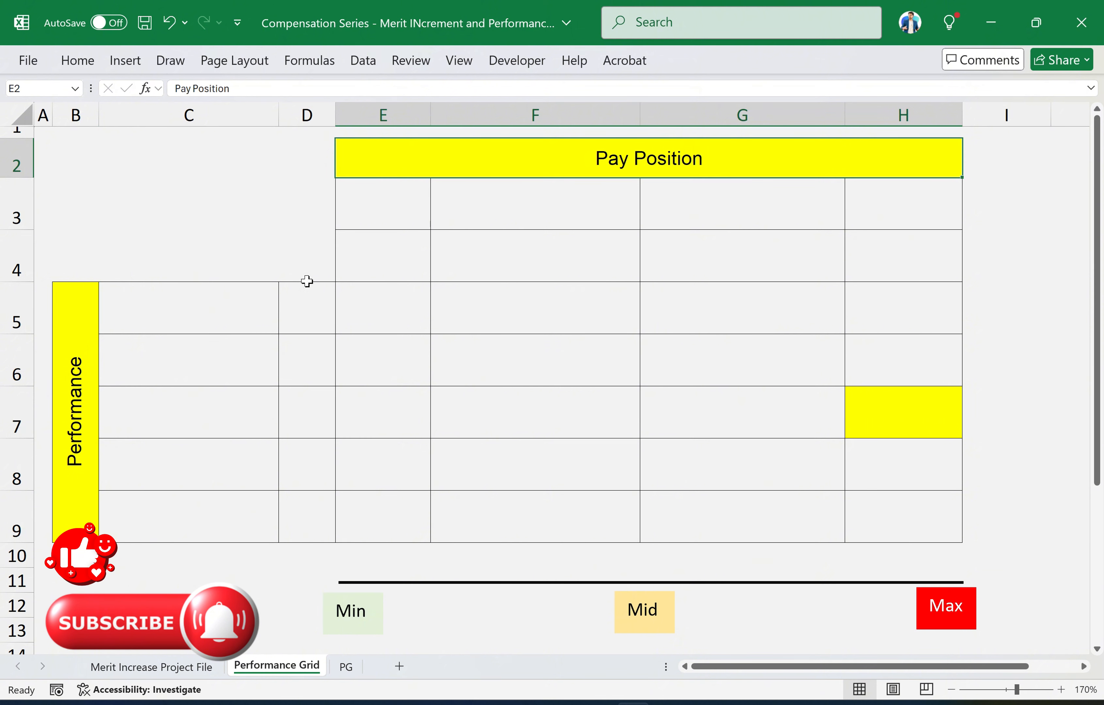
pyautogui.click(217, 315)
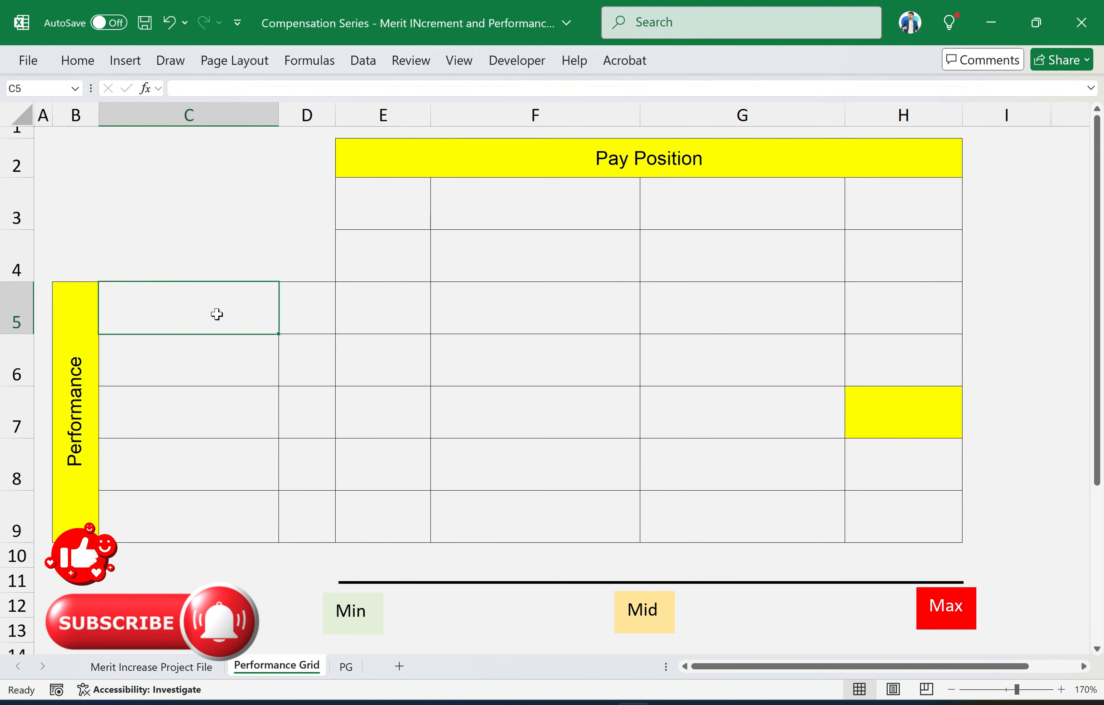
pyautogui.write('Excellent')
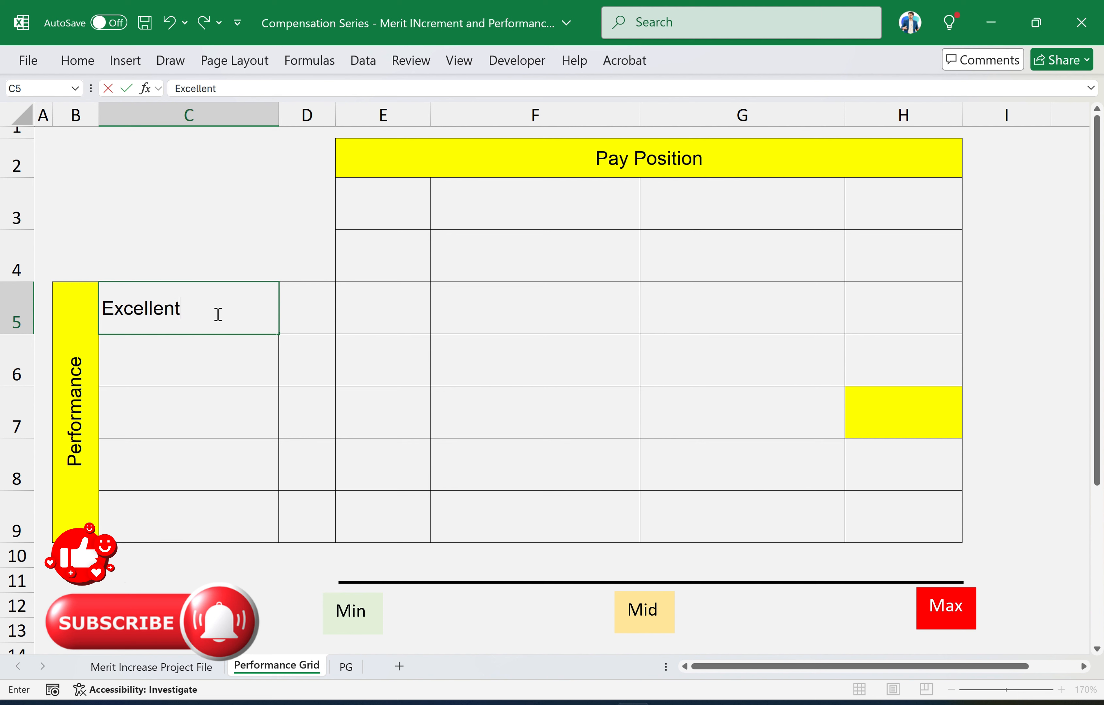
pyautogui.press('Return')
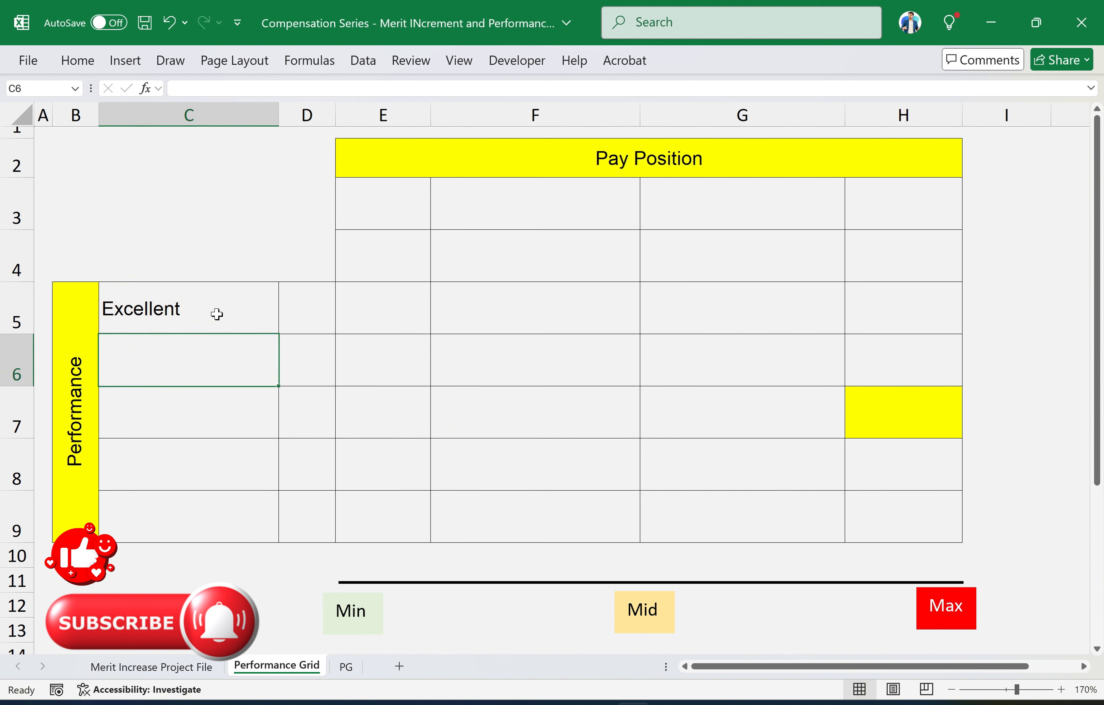
pyautogui.write('Excee')
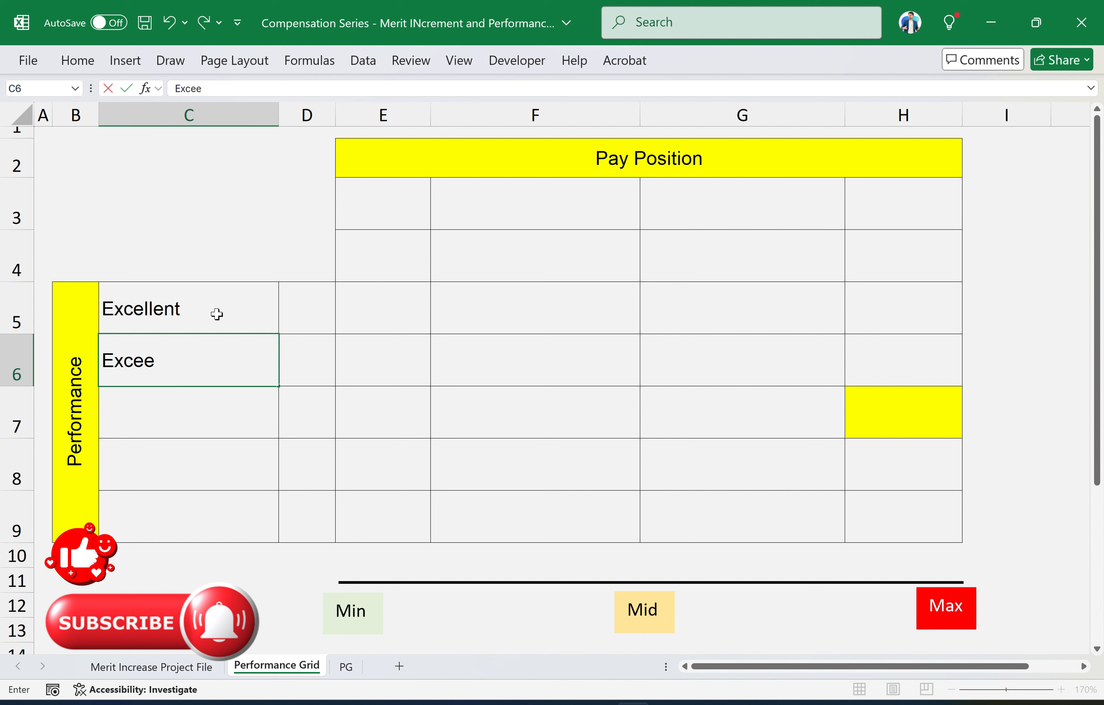
pyautogui.write('ds job')
pyautogui.press('Return')
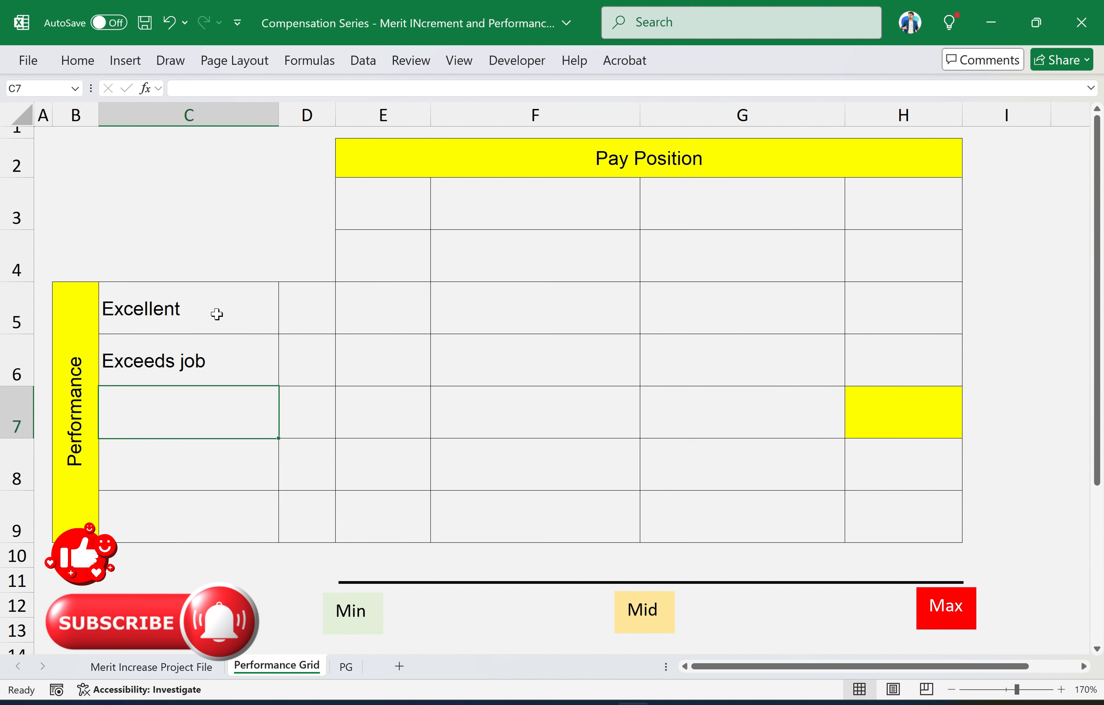
# Enter the remaining performance ratings "Meets Job", "Needs Improvement" and "Unsatisfactory" in cells C7 to C9
pyautogui.write('Me')
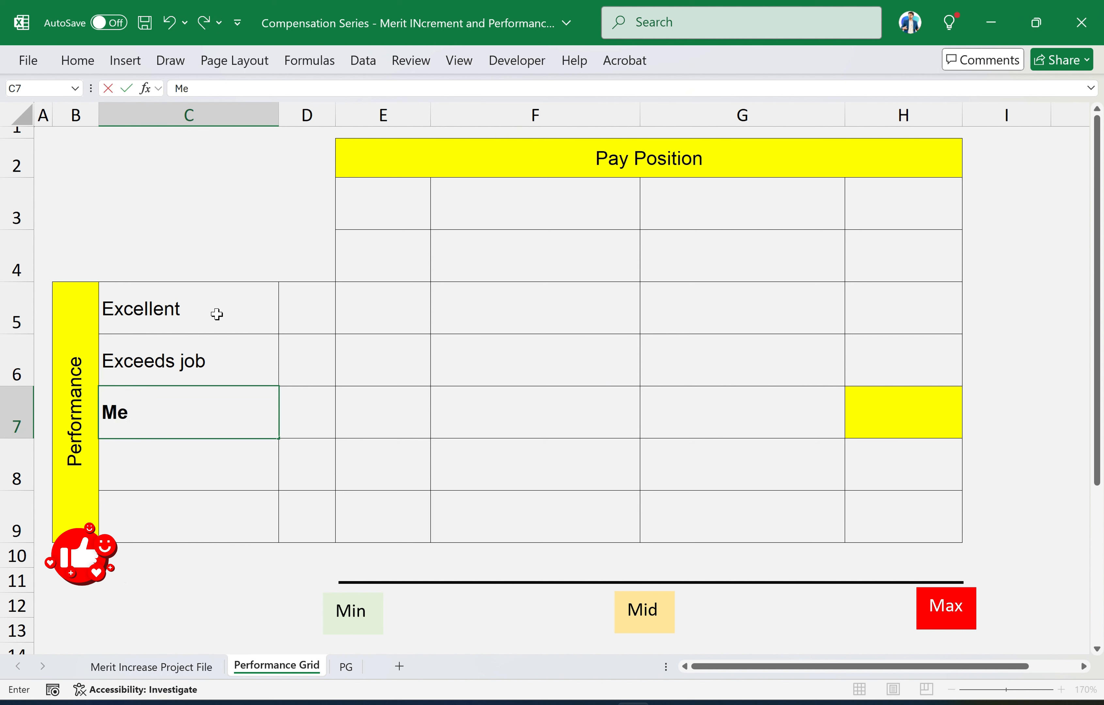
pyautogui.write('ets Job')
pyautogui.press('Return')
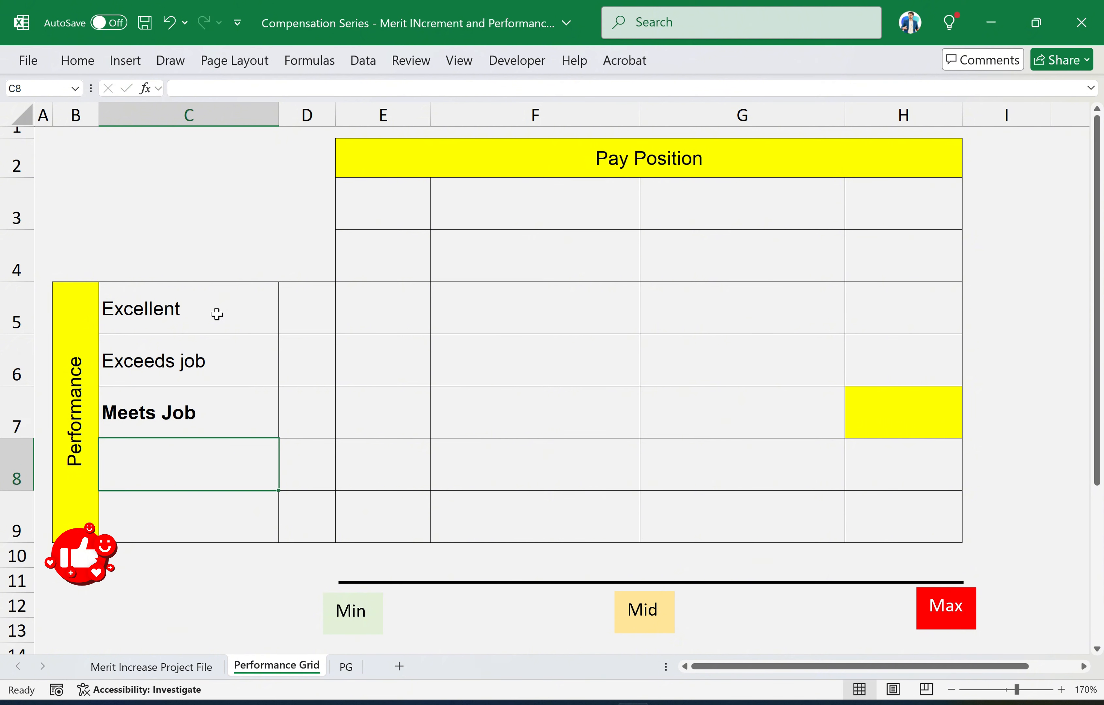
pyautogui.write('Needs')
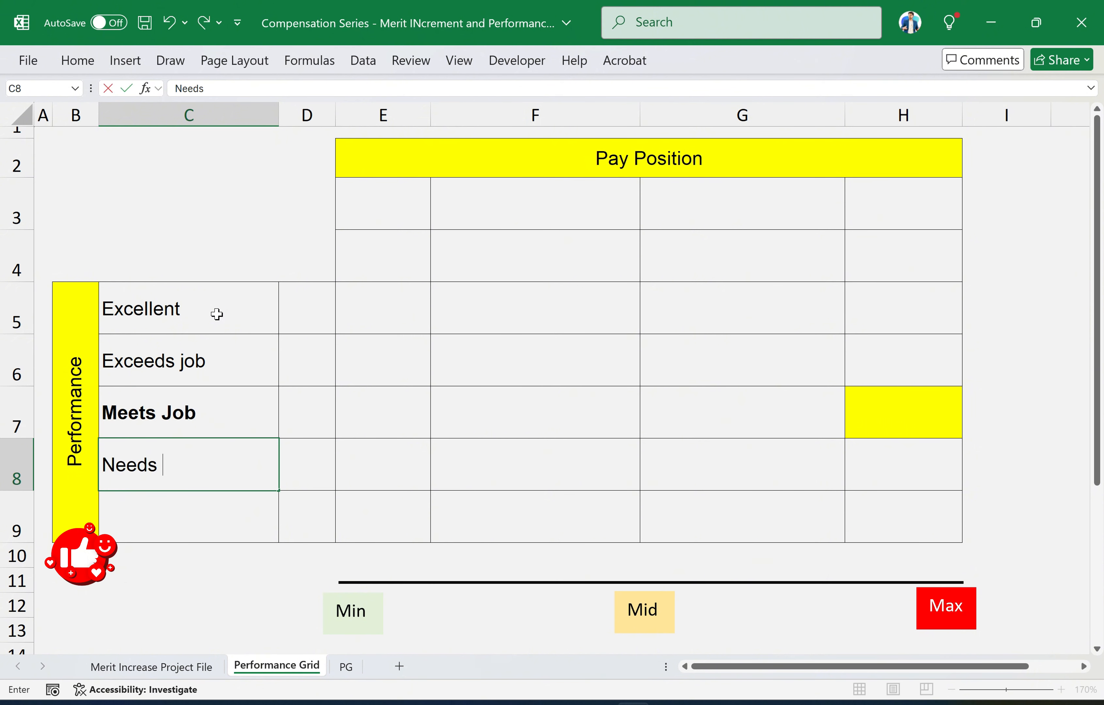
pyautogui.write(' Improvement')
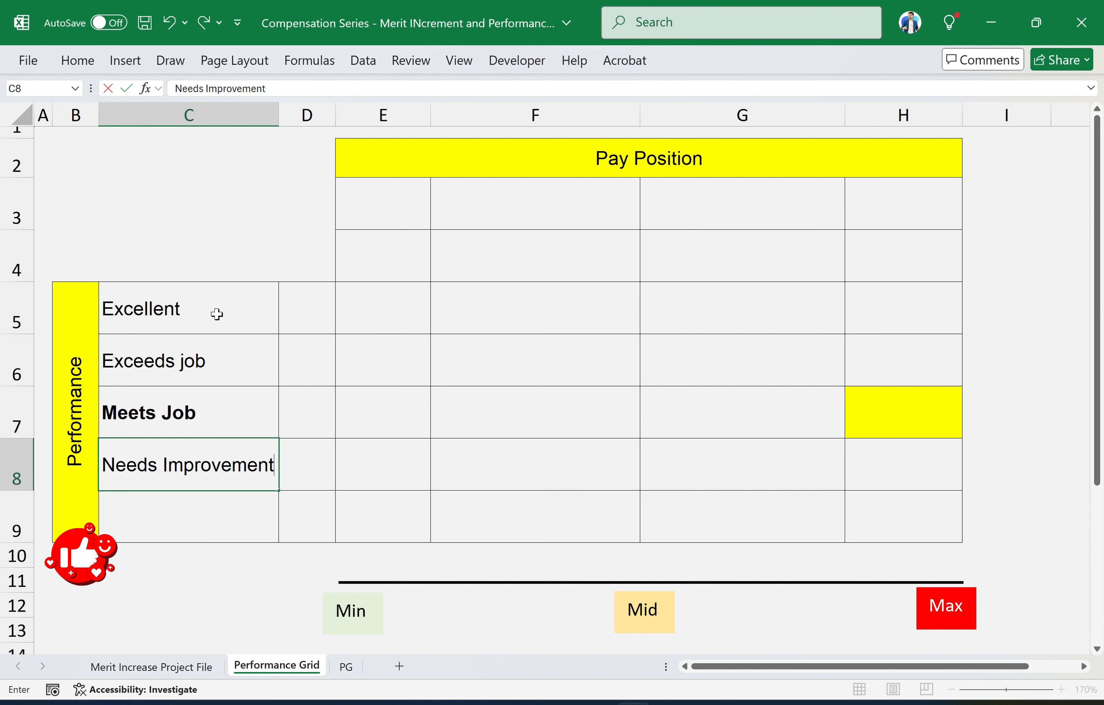
pyautogui.press('Return')
pyautogui.write('Un')
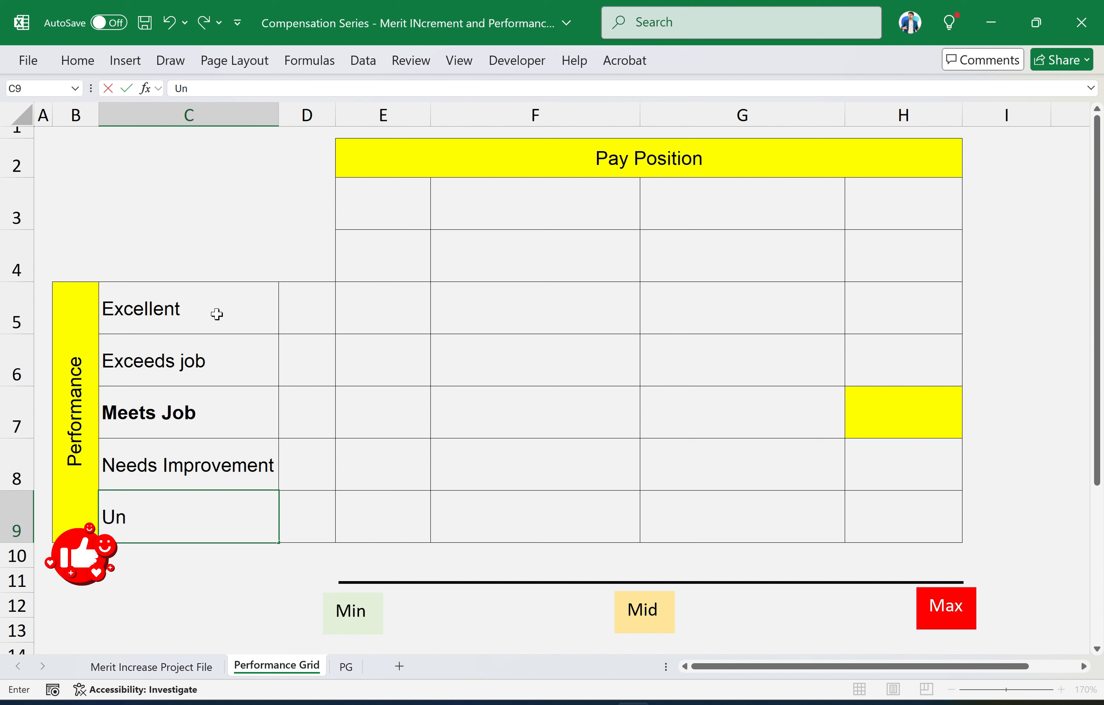
pyautogui.write('satisfactor')
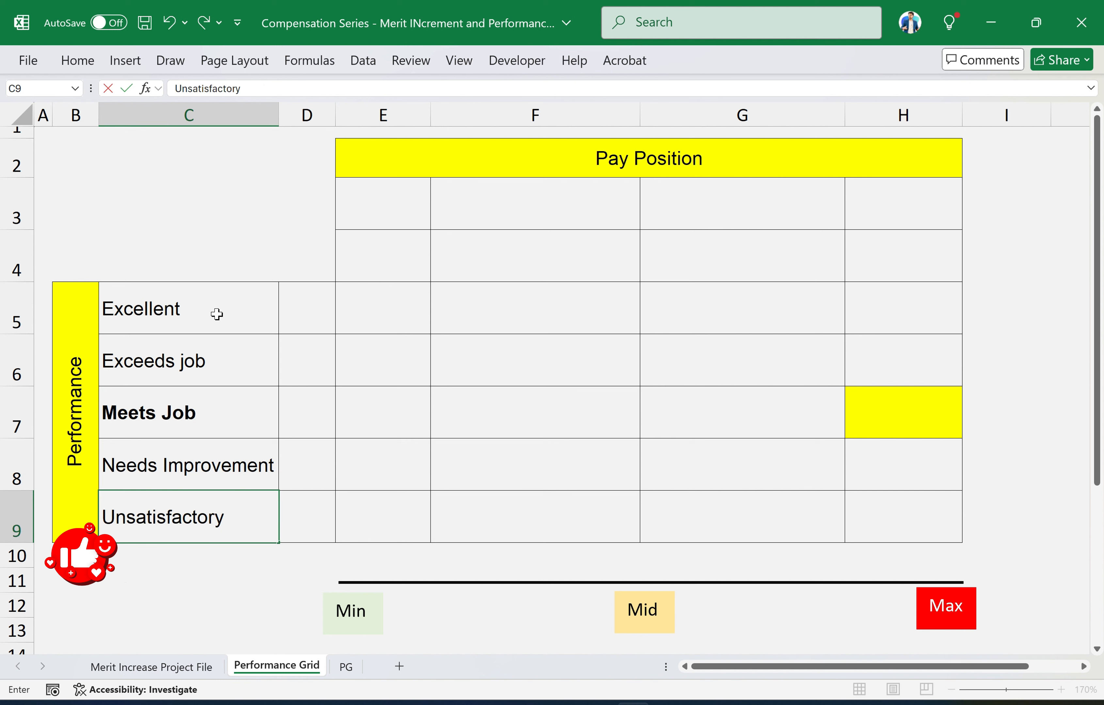
pyautogui.write('y')
pyautogui.click(295, 425)
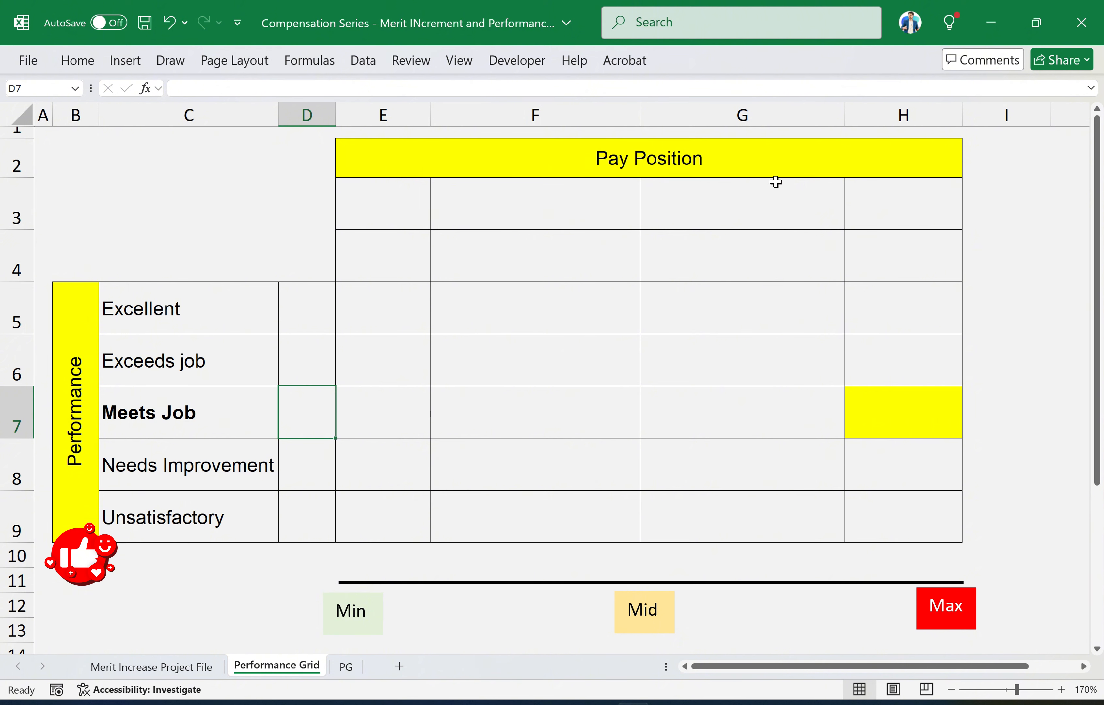
# Enter "Below Min" in E3 as the first heading under Pay Position
pyautogui.click(731, 168)
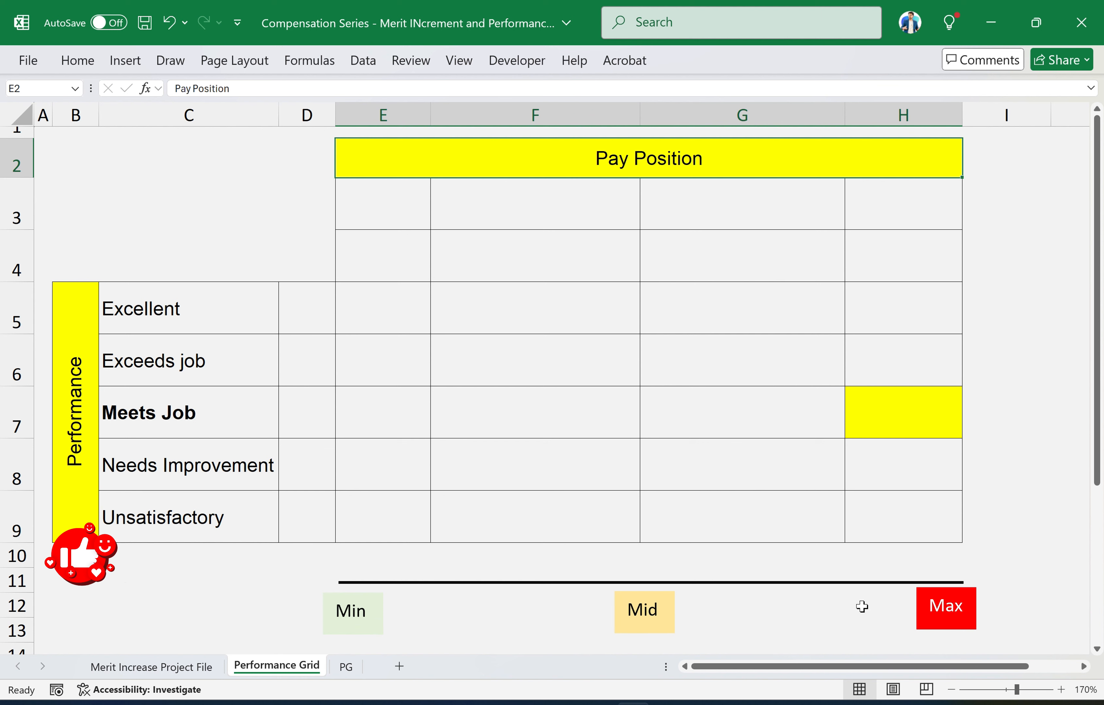
pyautogui.click(1001, 603)
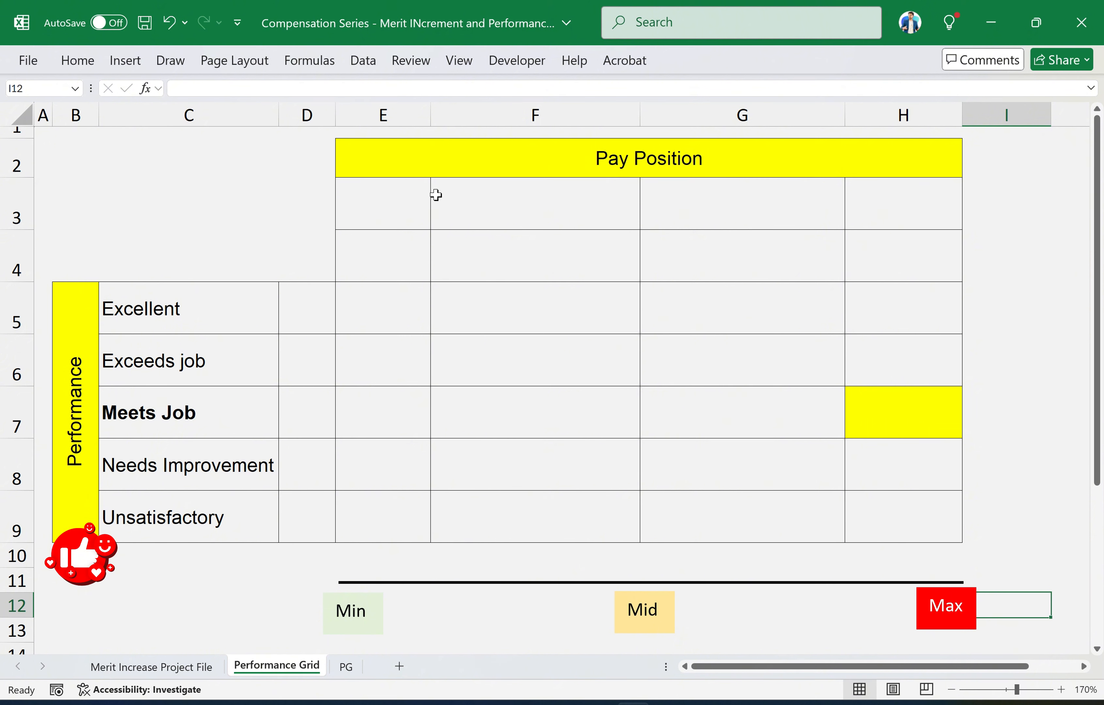
pyautogui.click(398, 205)
pyautogui.write('Be')
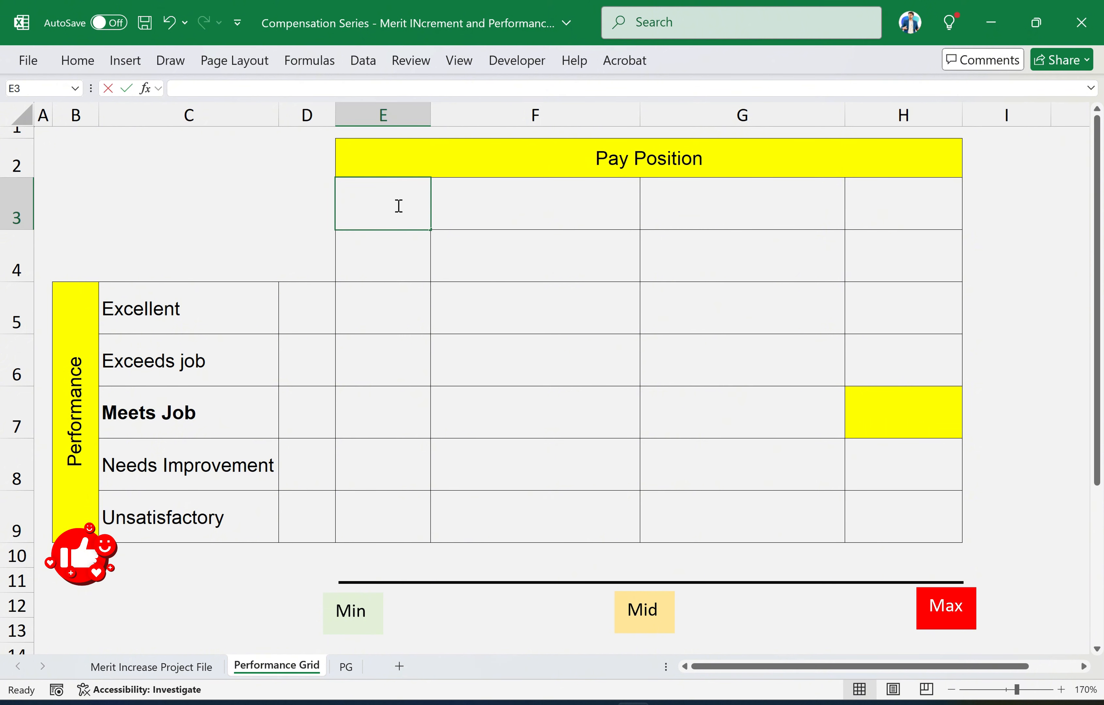
pyautogui.write('low')
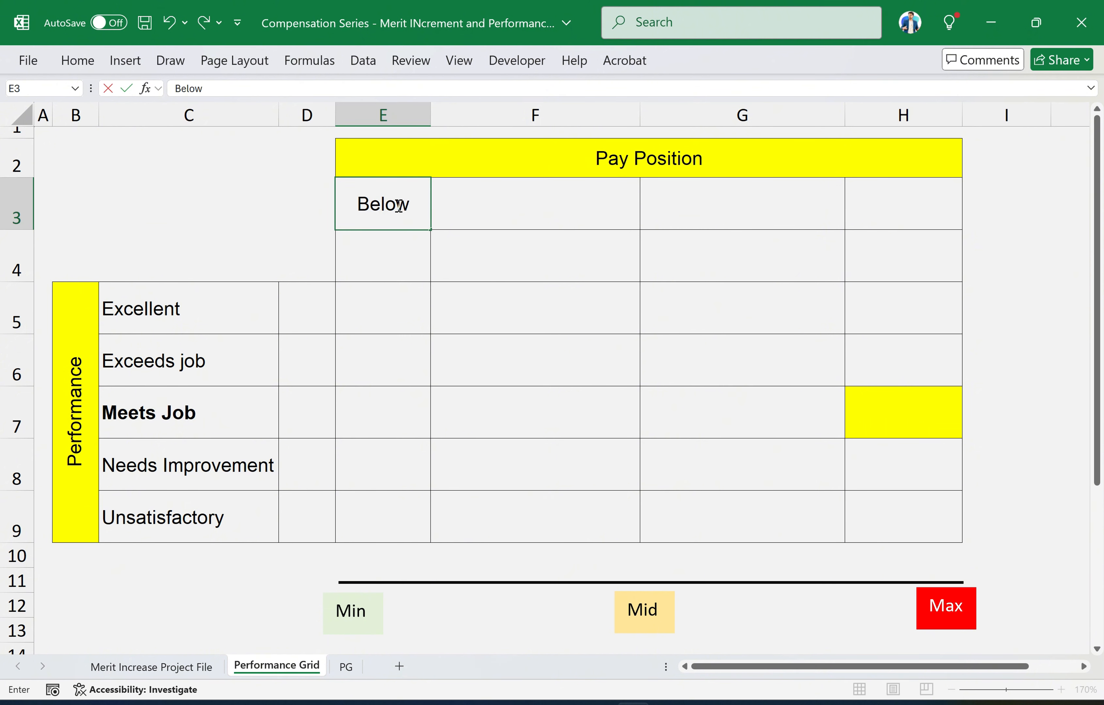
pyautogui.write(' Min')
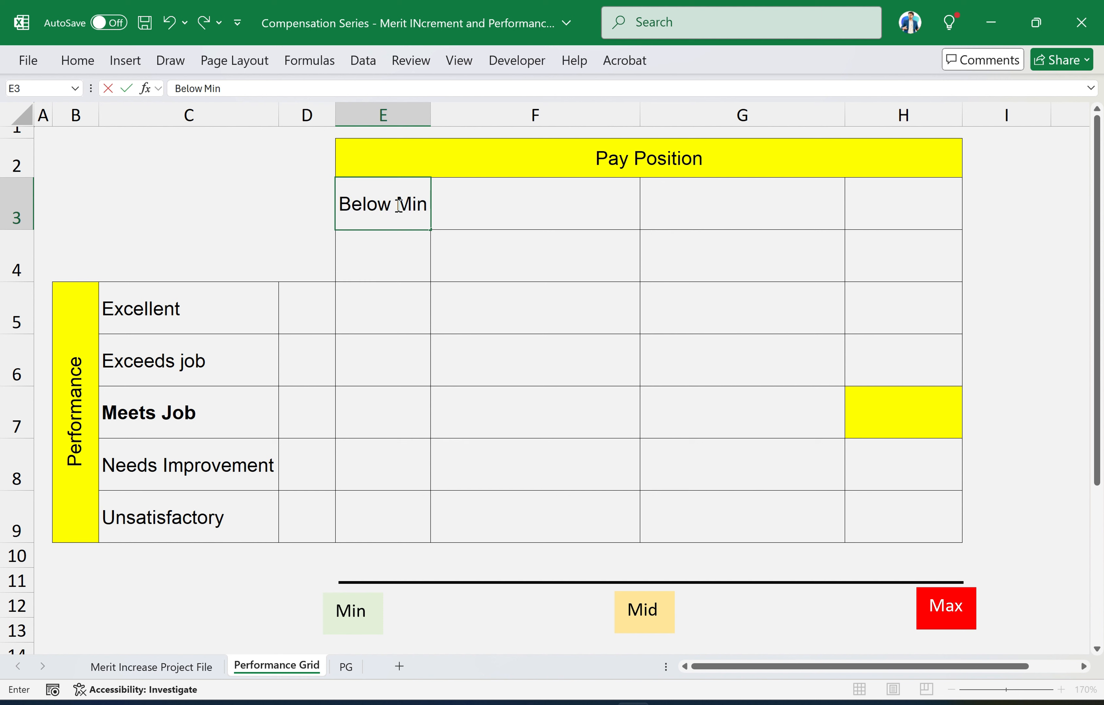
pyautogui.press('Tab')
# Enter "Between Min and Mid" in F3 as the second heading under Pay Position
pyautogui.write('Be')
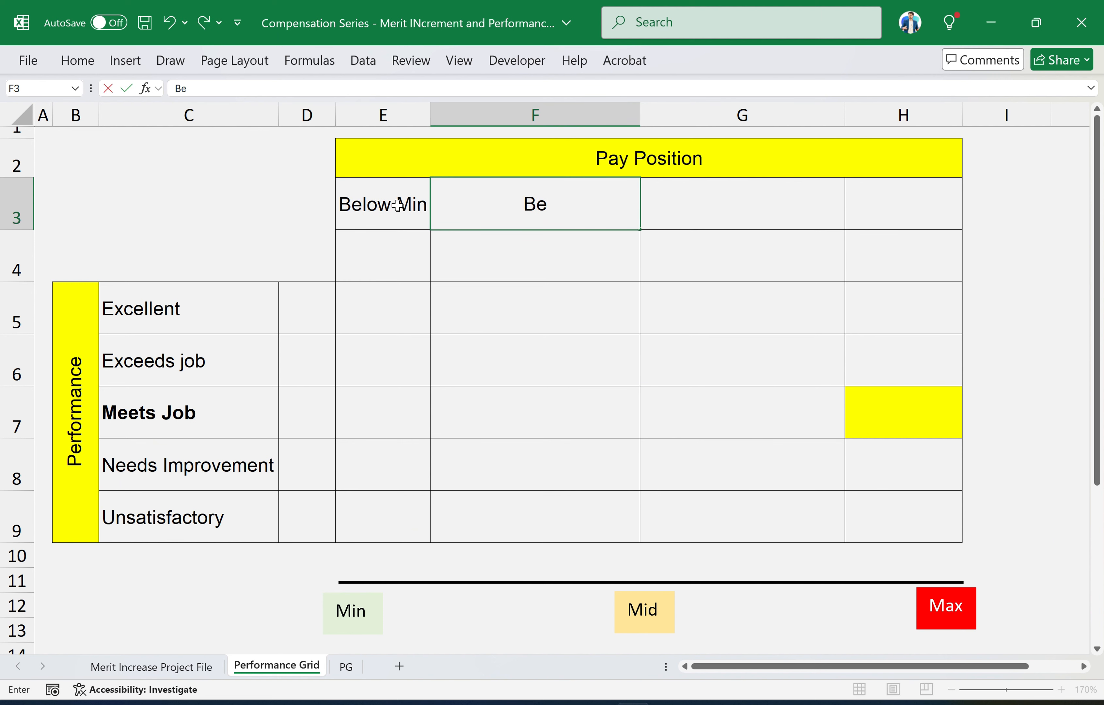
pyautogui.write('tween ')
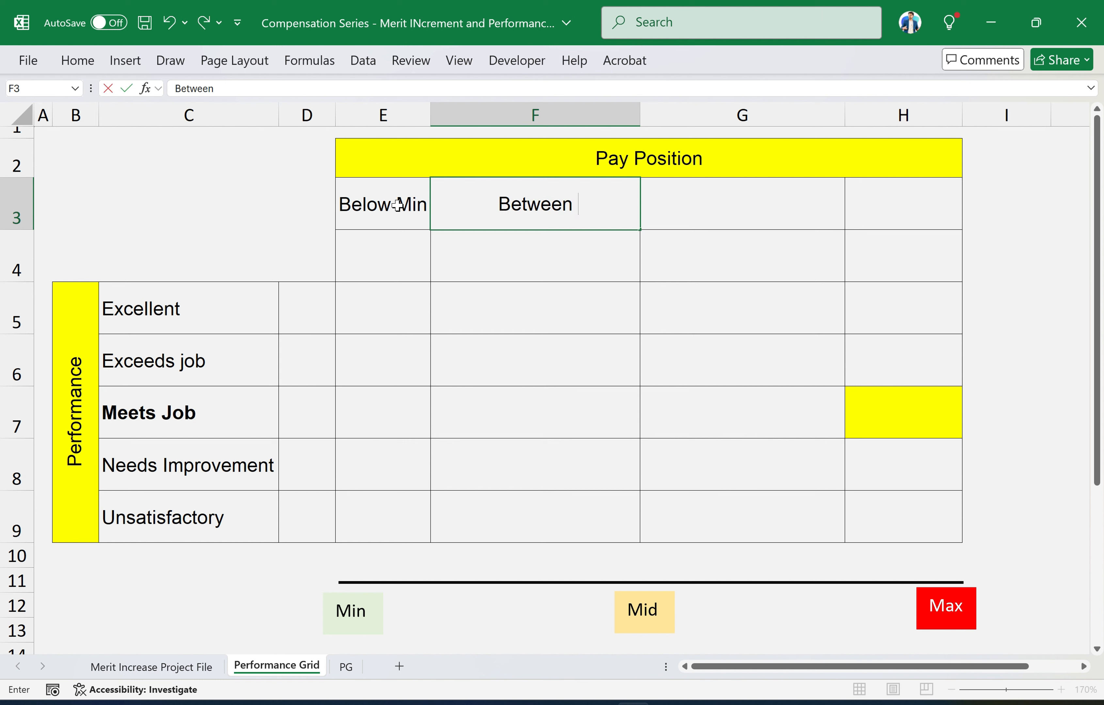
pyautogui.write('Min an')
pyautogui.write('d ')
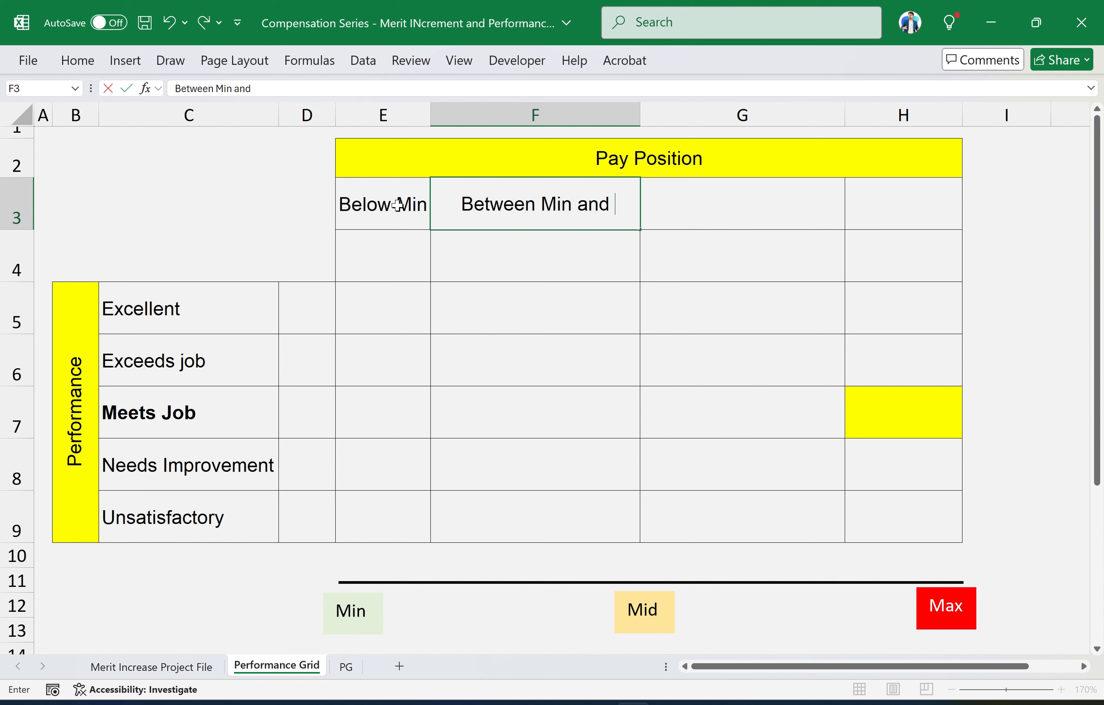
pyautogui.write('Mid')
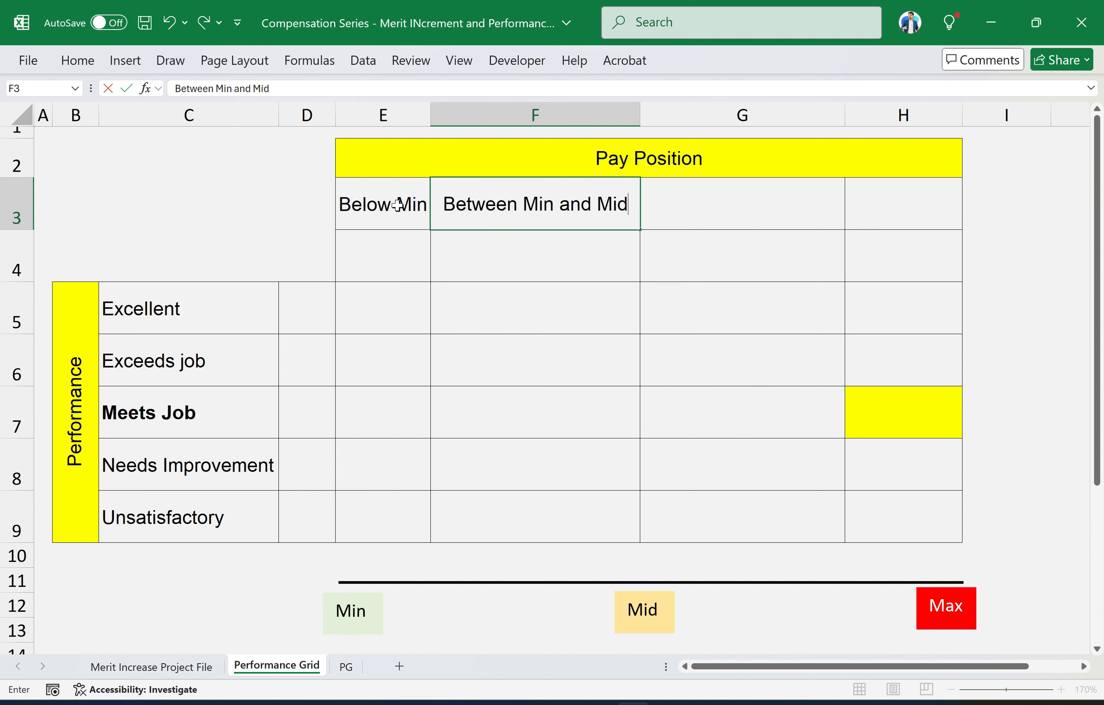
pyautogui.press('Tab')
# Enter "Between Mid and Max" in G3 as the third heading under Pay Position
pyautogui.write('Be')
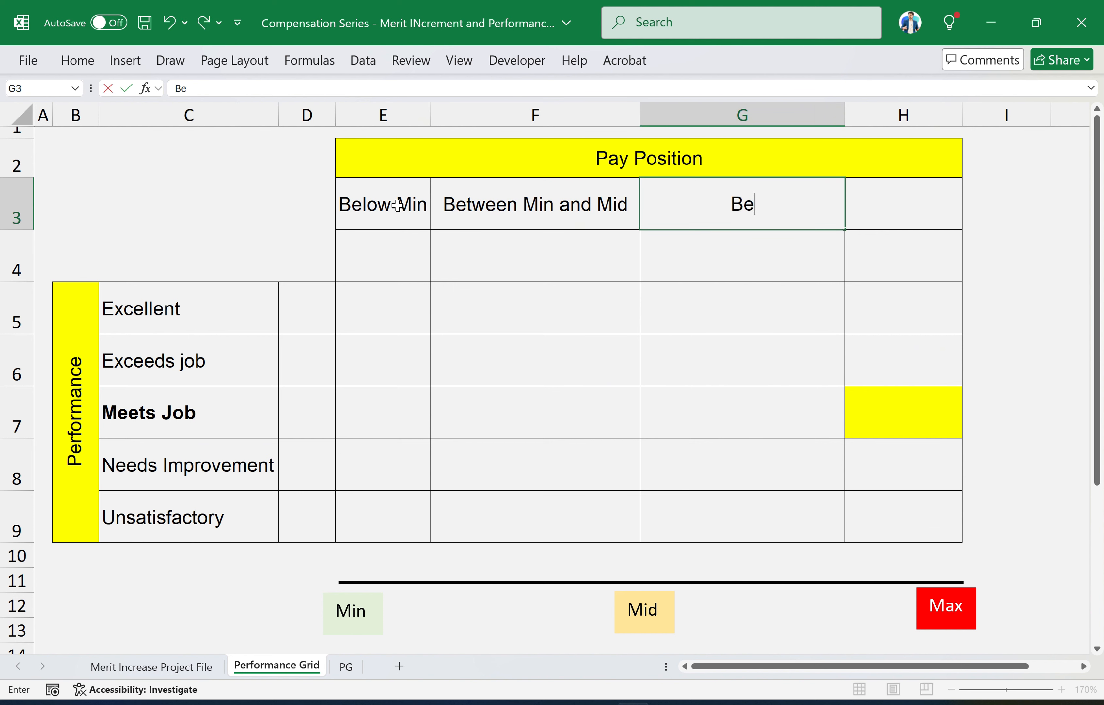
pyautogui.write('tween M')
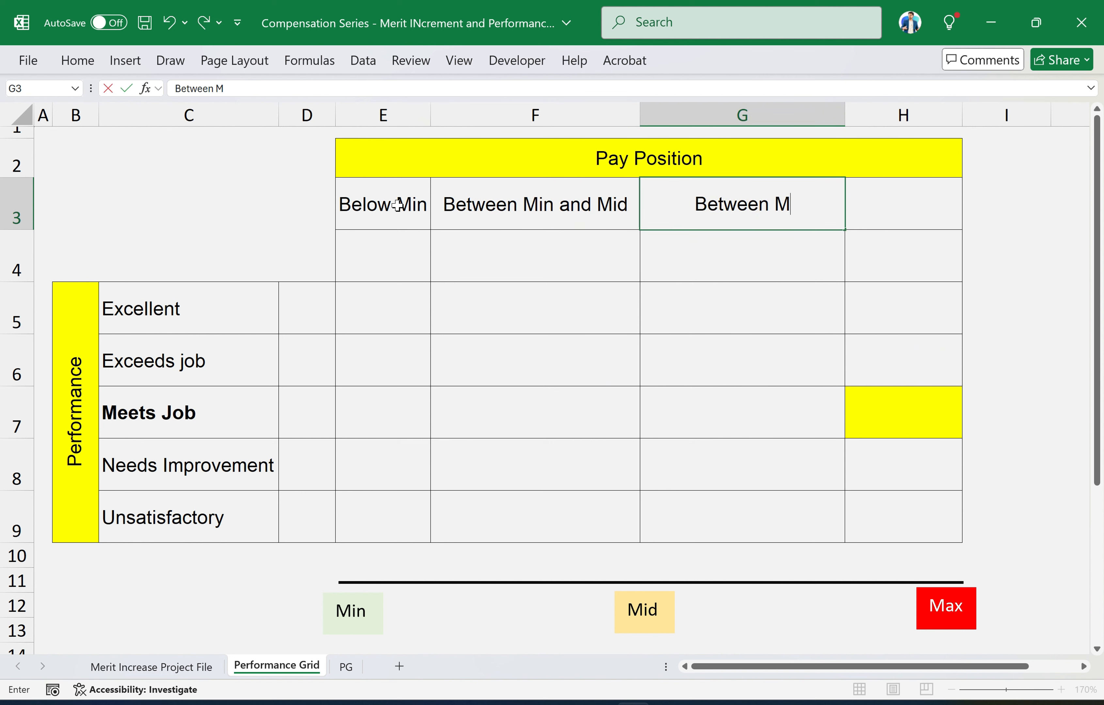
pyautogui.write('id an')
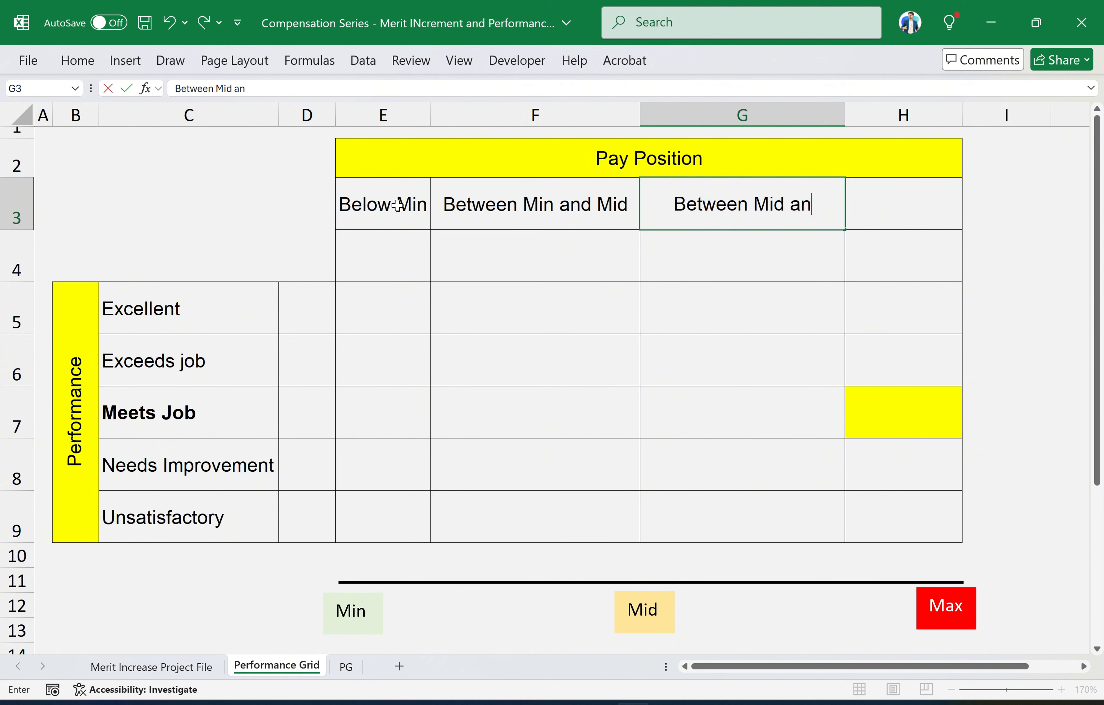
pyautogui.write('d Max')
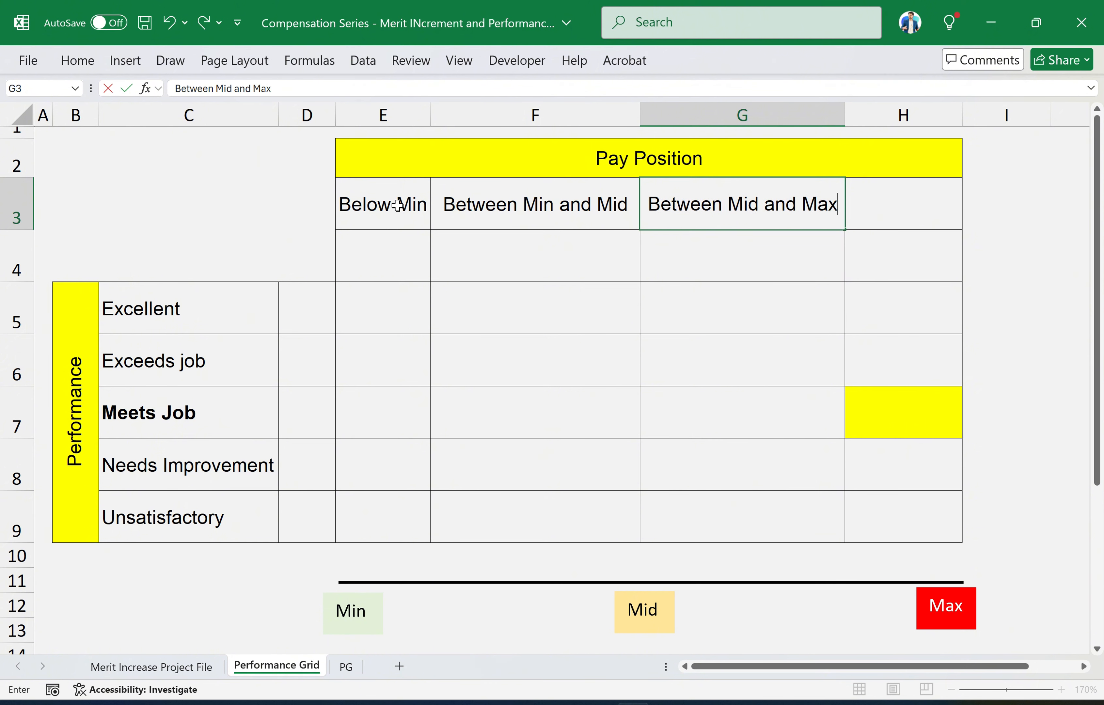
pyautogui.press('Tab')
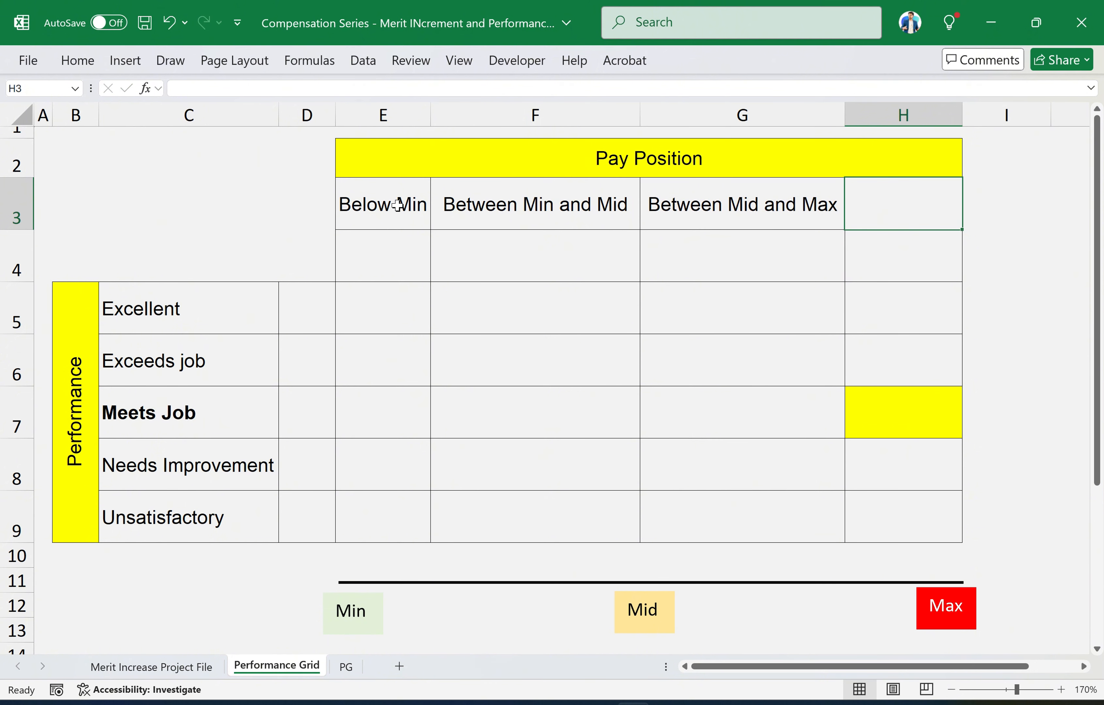
# Enter "Above Max" in H3 as the last heading under Pay Position
pyautogui.write('Above')
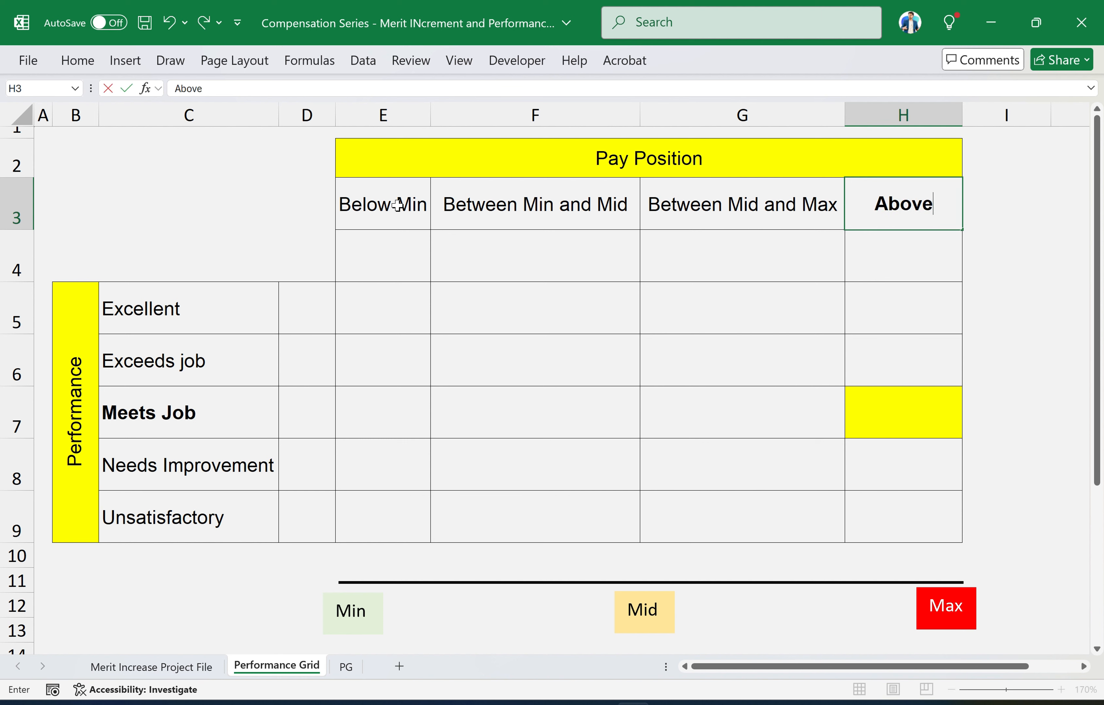
pyautogui.write(' Ma')
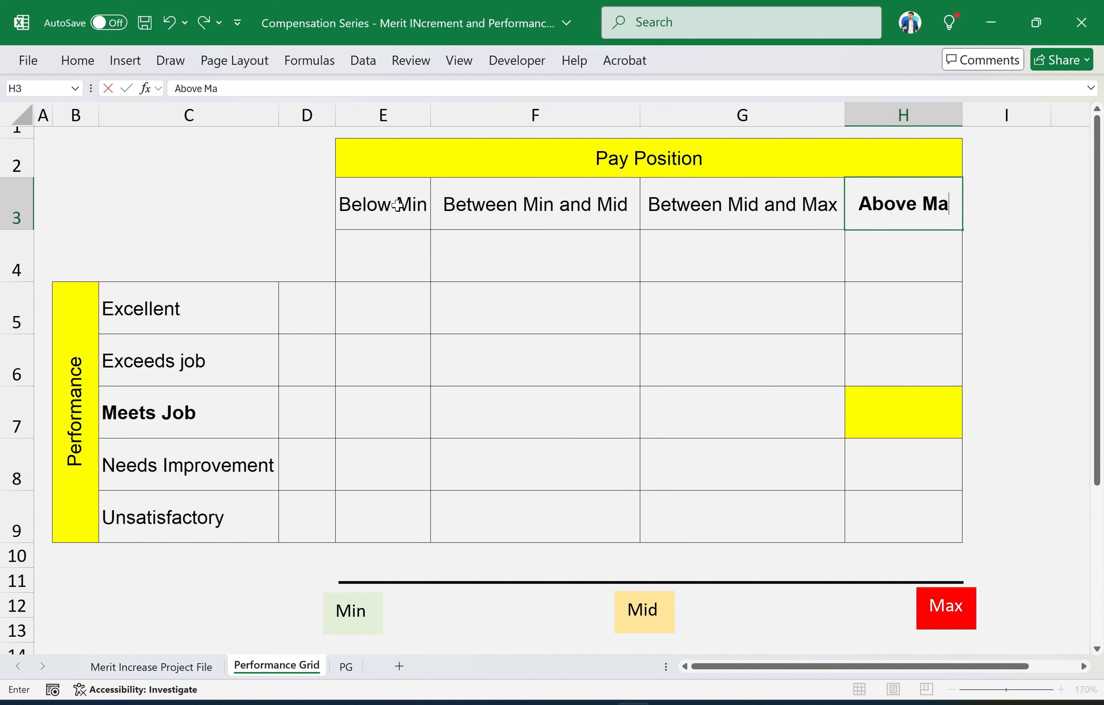
pyautogui.write('x')
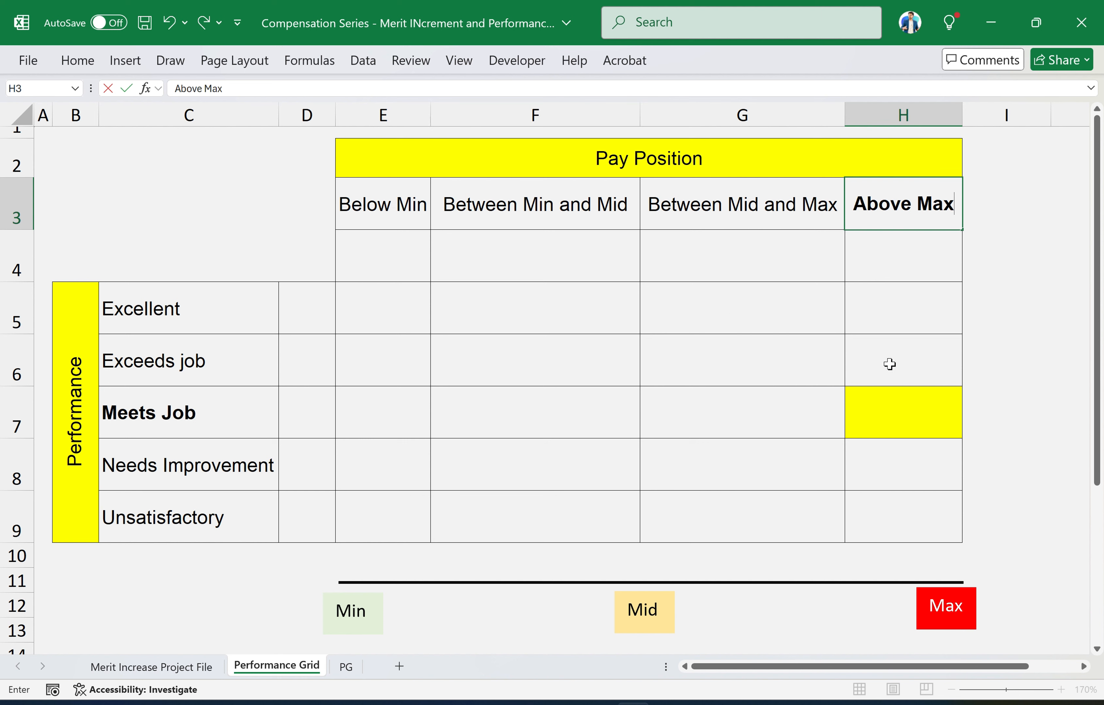
# Enter 5% in H7 as the base merit increment for Meets Job and Above Max
pyautogui.click(903, 420)
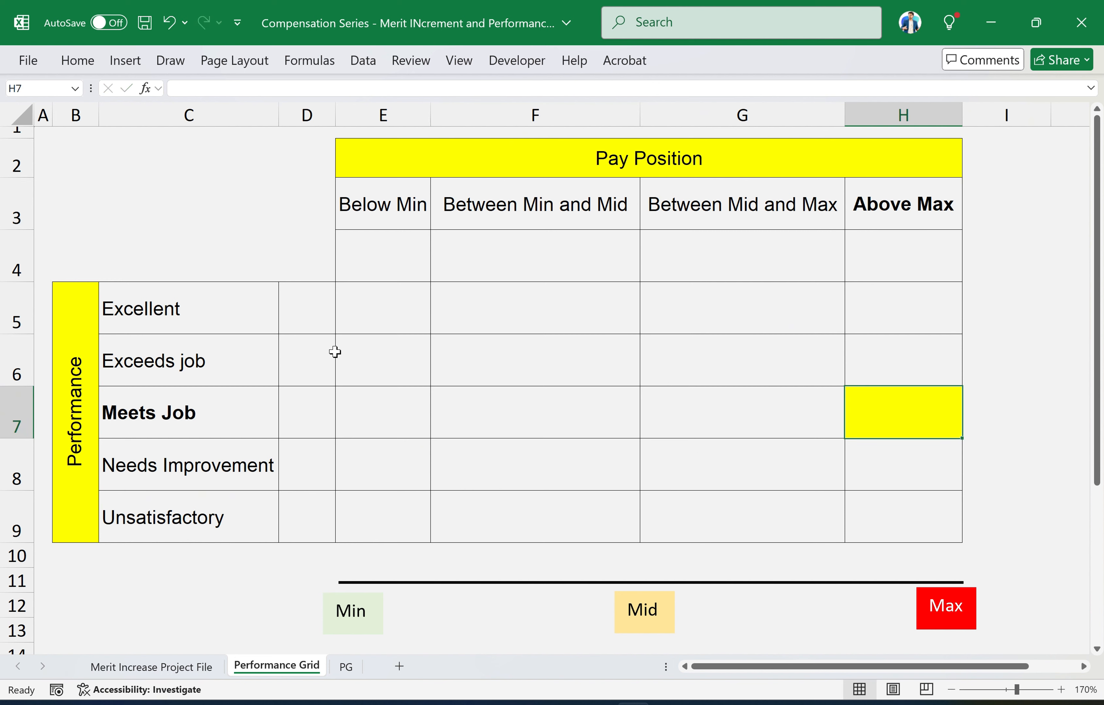
pyautogui.click(3, 409)
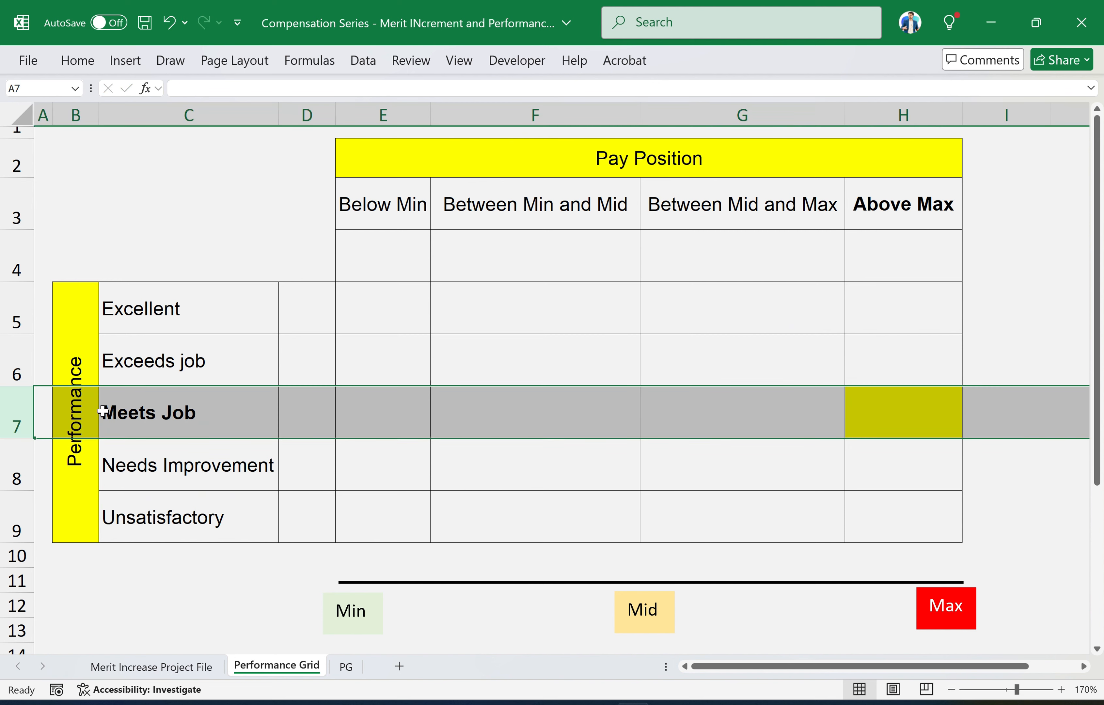
pyautogui.click(916, 112)
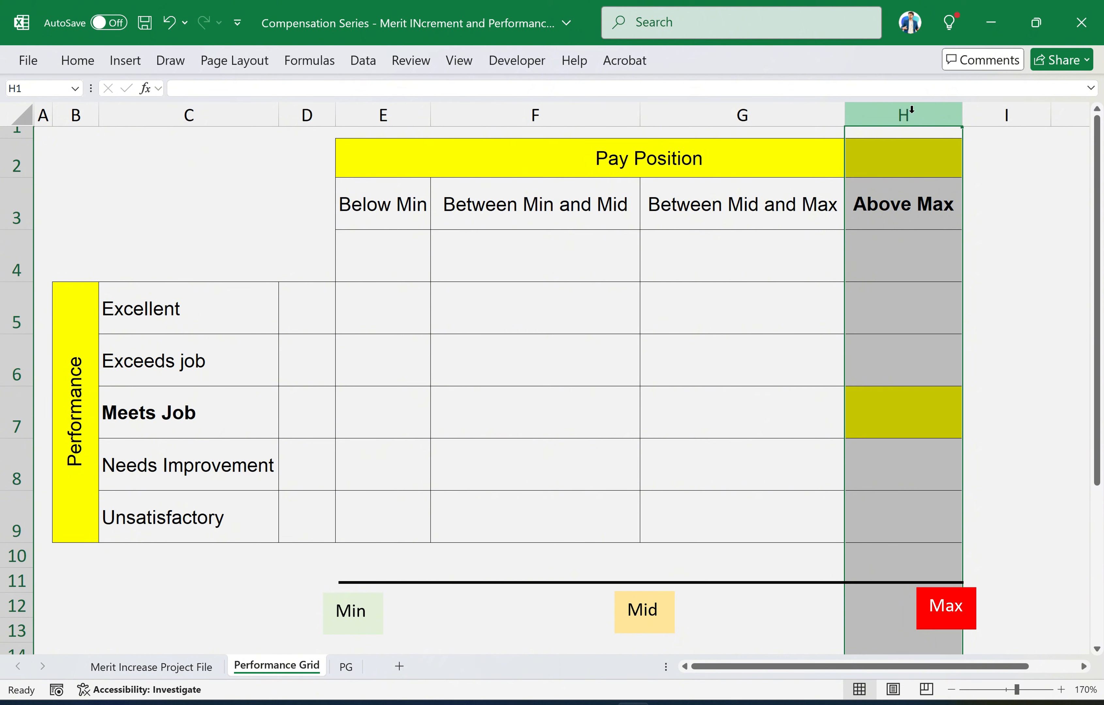
pyautogui.click(909, 408)
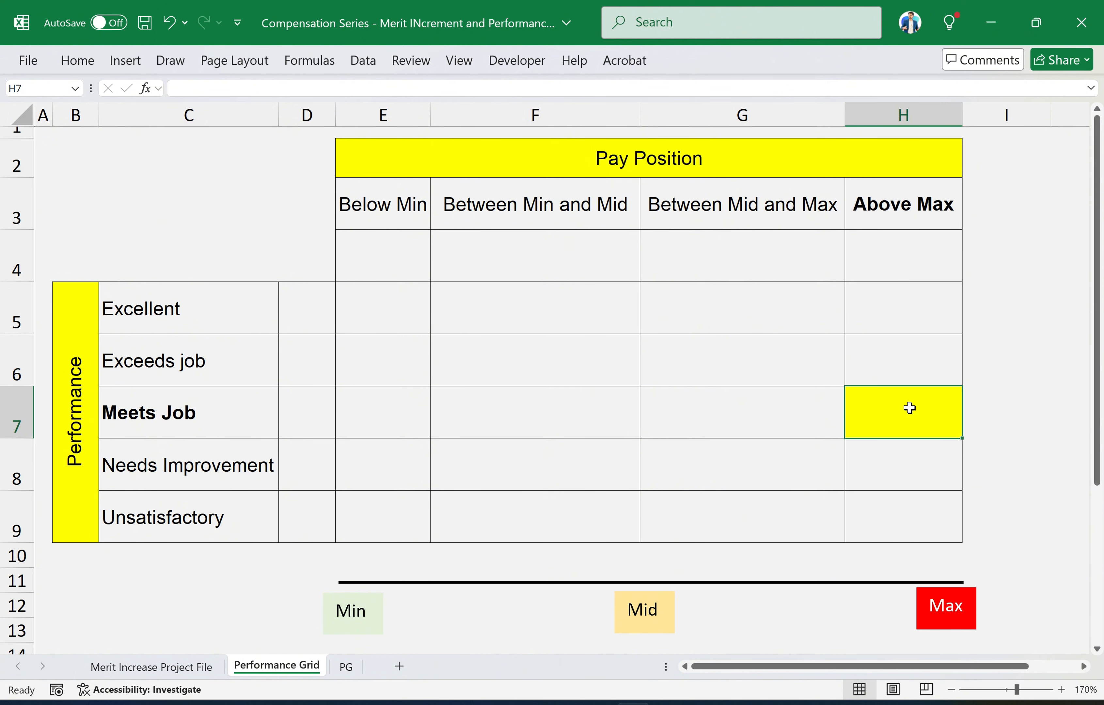
pyautogui.write('5')
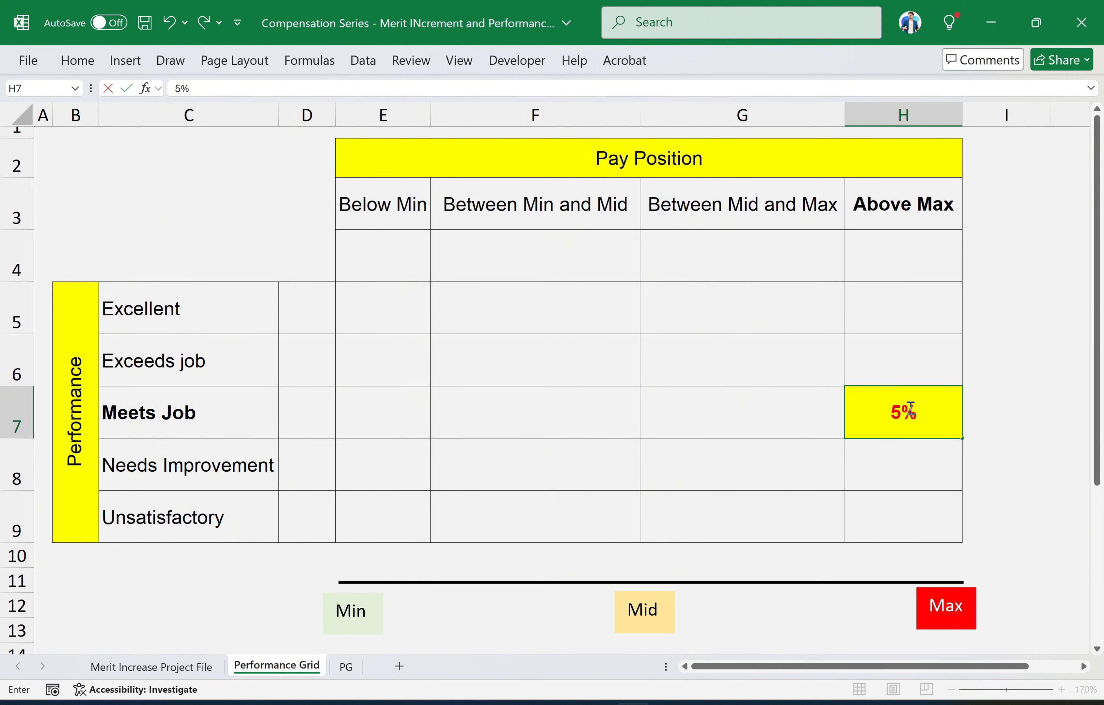
pyautogui.click(866, 307)
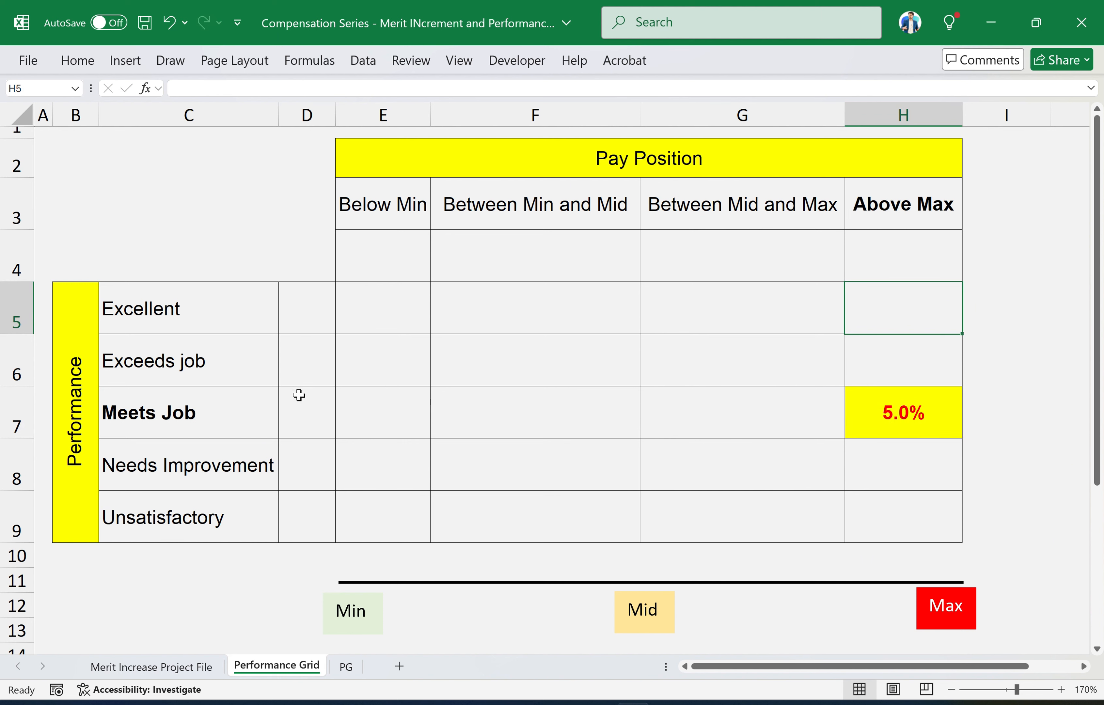
pyautogui.click(16, 409)
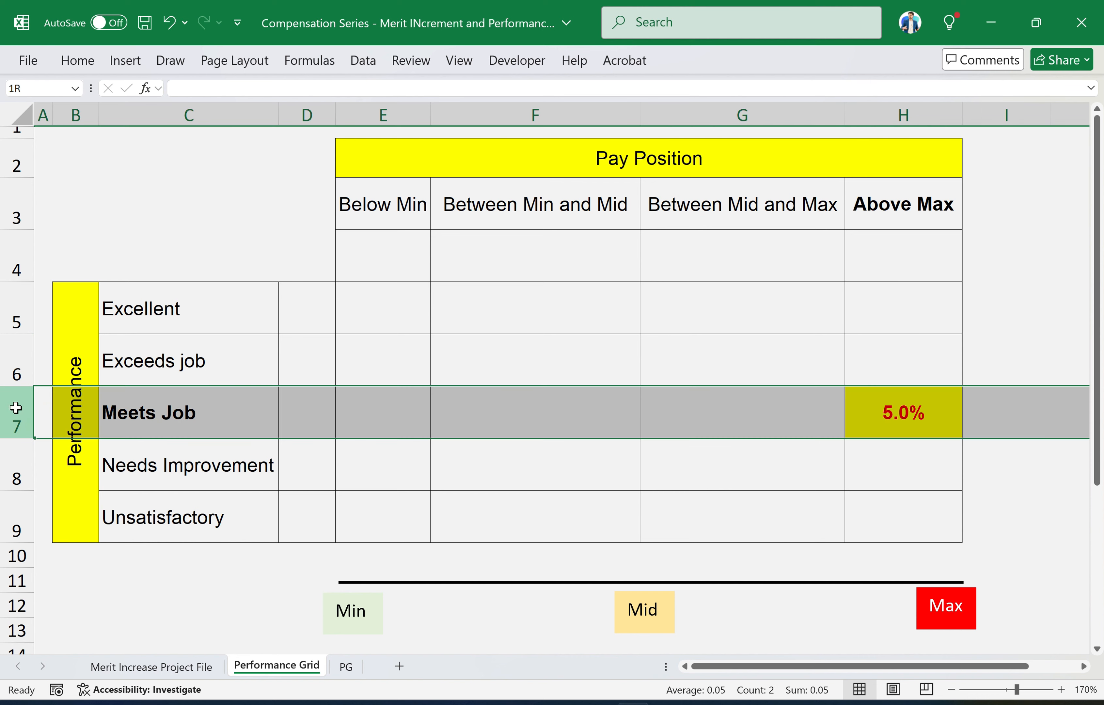
pyautogui.doubleClick(915, 436)
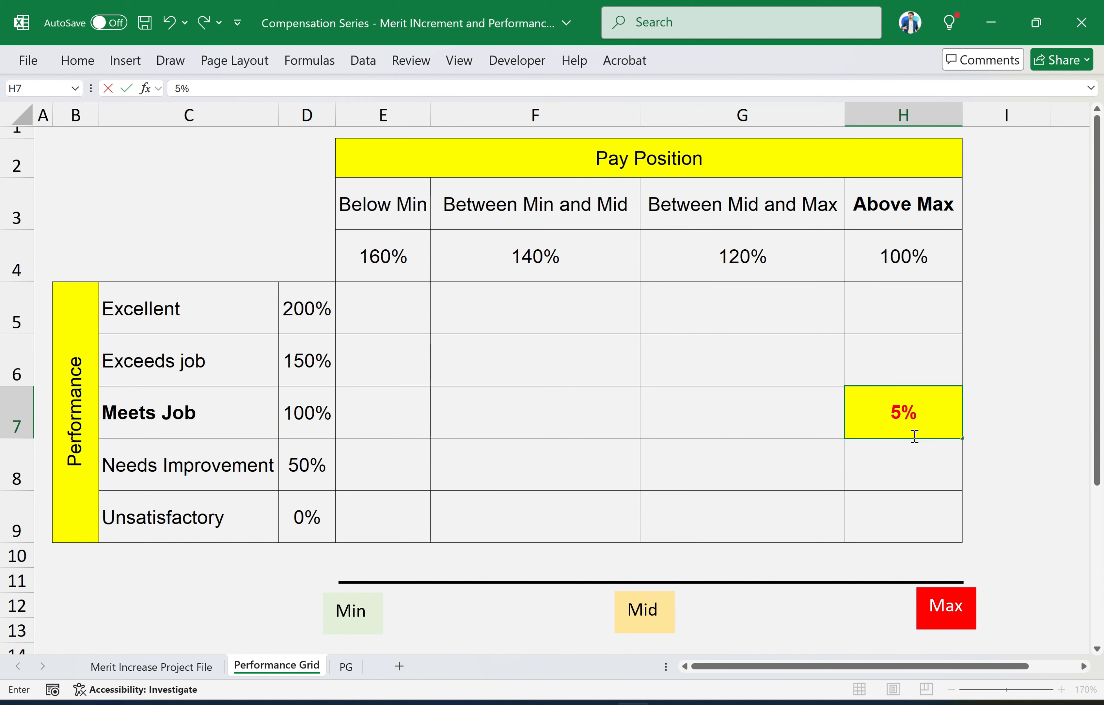
# Calculate the Exceeds job increment for Above Max in H6 with the formula =$H$7*D6
pyautogui.click(912, 362)
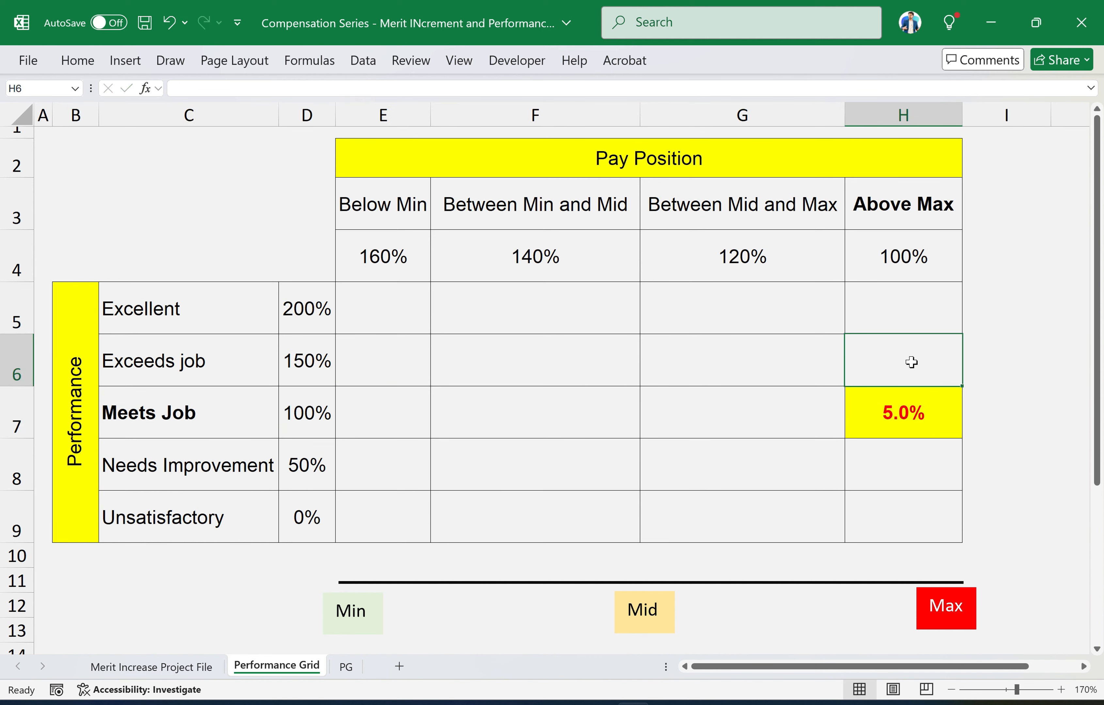
pyautogui.write('=')
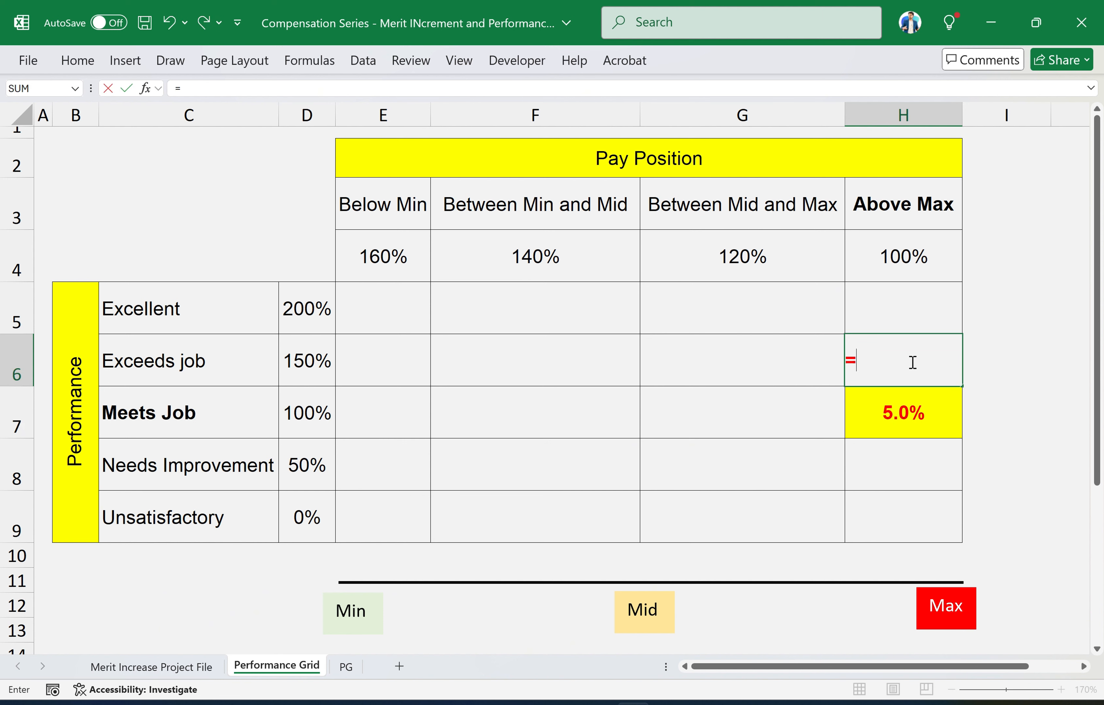
pyautogui.click(908, 415)
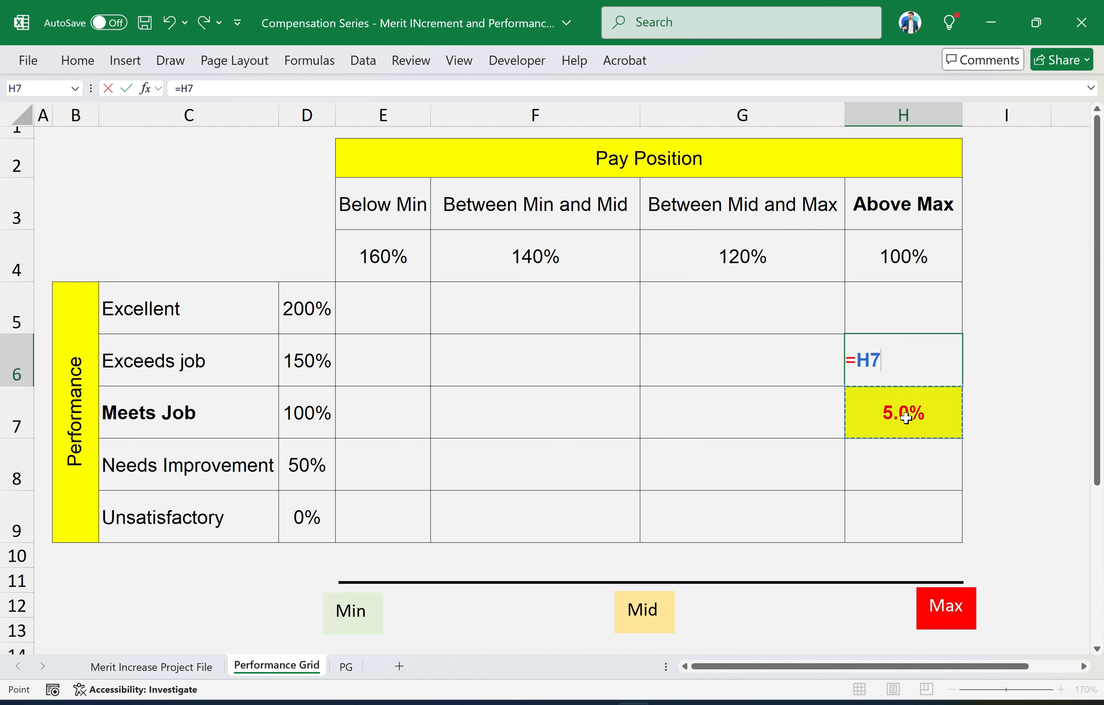
pyautogui.press('F4')
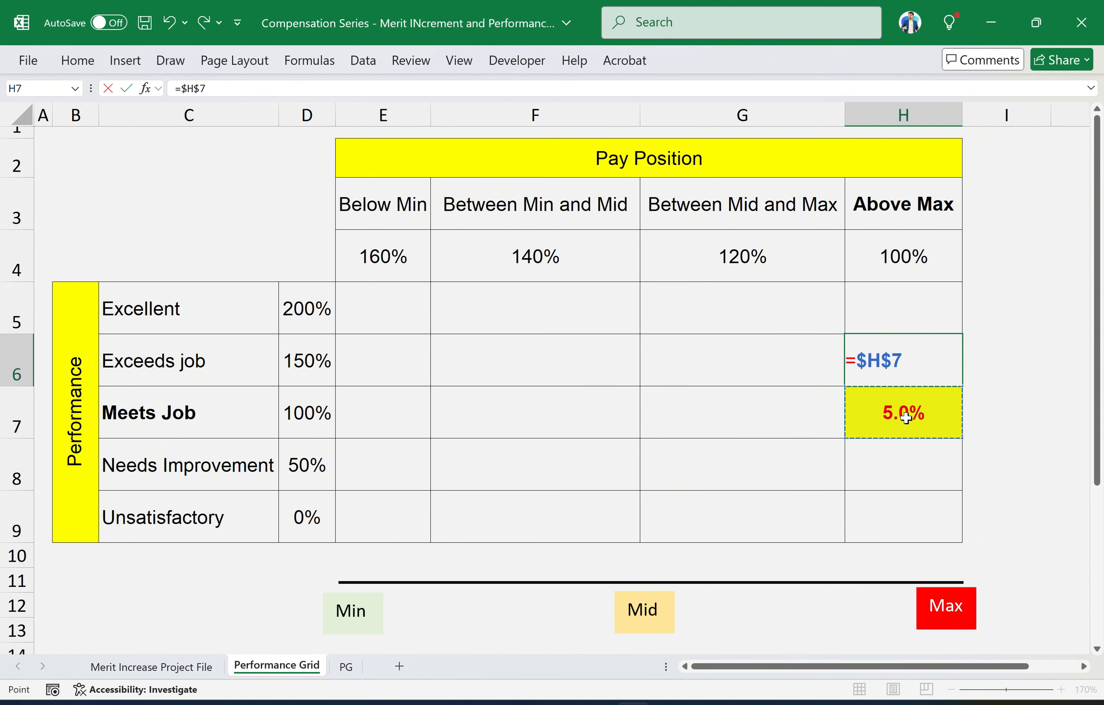
pyautogui.write('*')
pyautogui.click(296, 353)
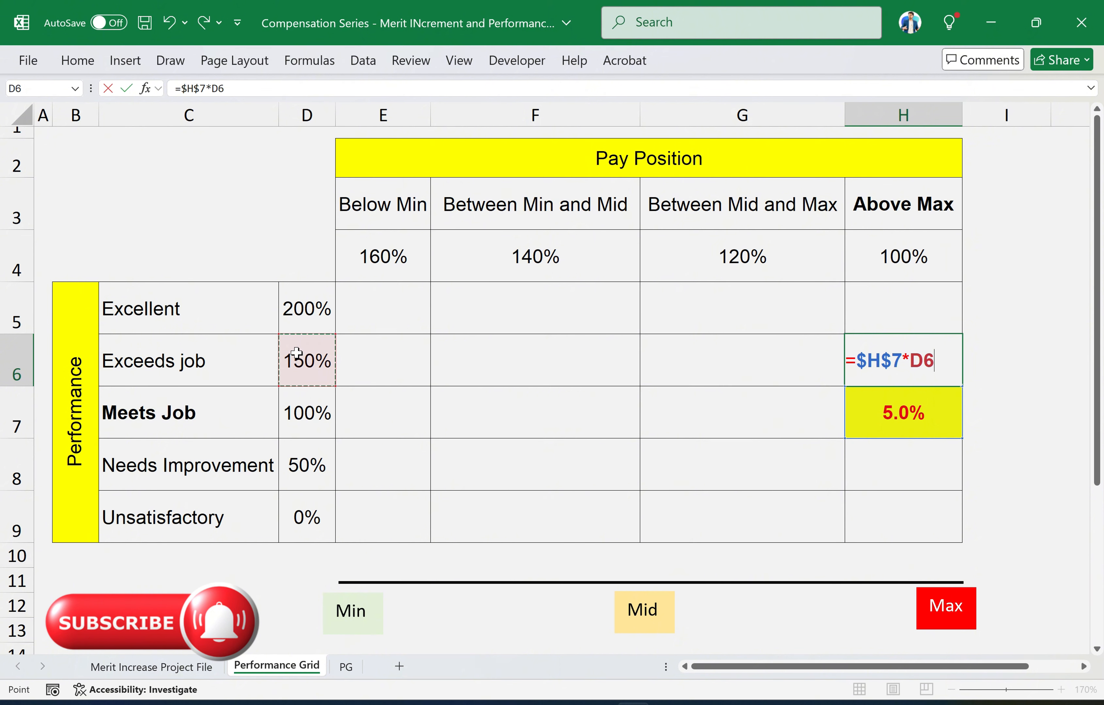
pyautogui.press('Return')
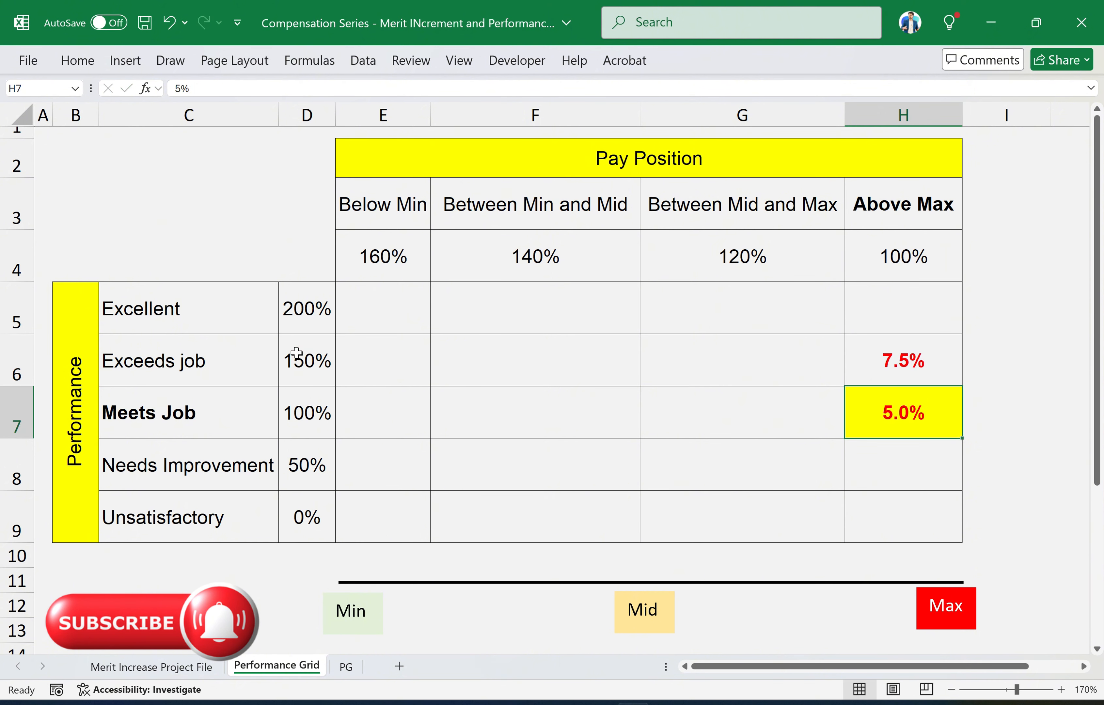
# Calculate the Excellent increment for Above Max in H5 with the formula =$H$7*D5
pyautogui.press('Up')
pyautogui.press('Up')
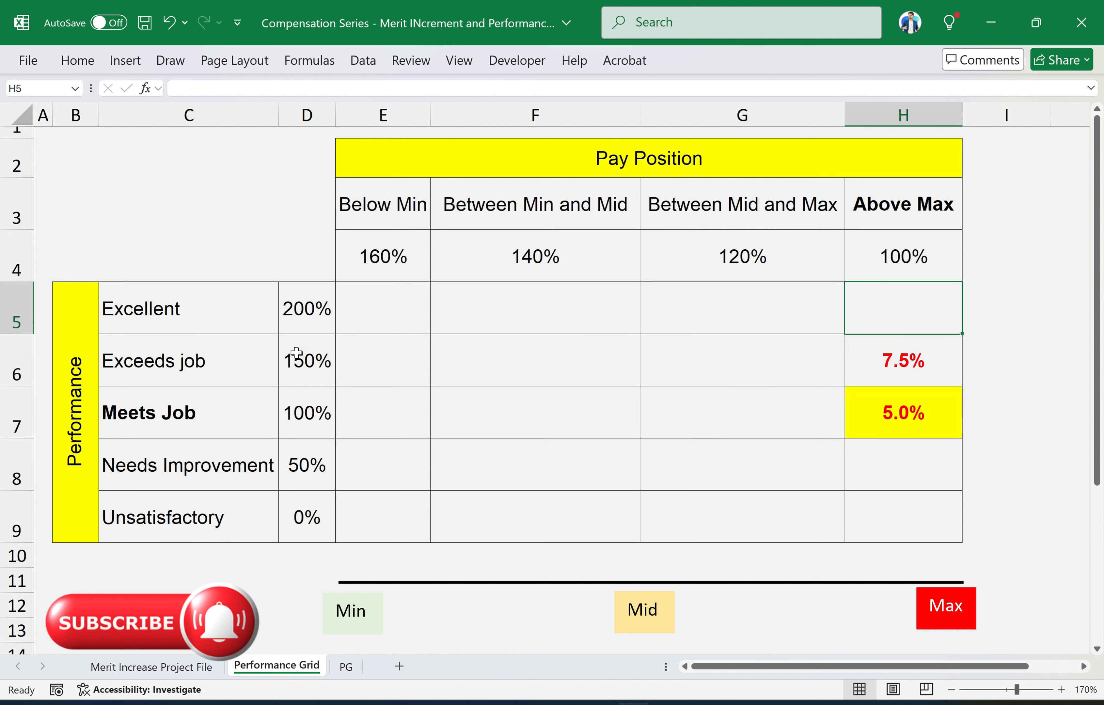
pyautogui.write('=')
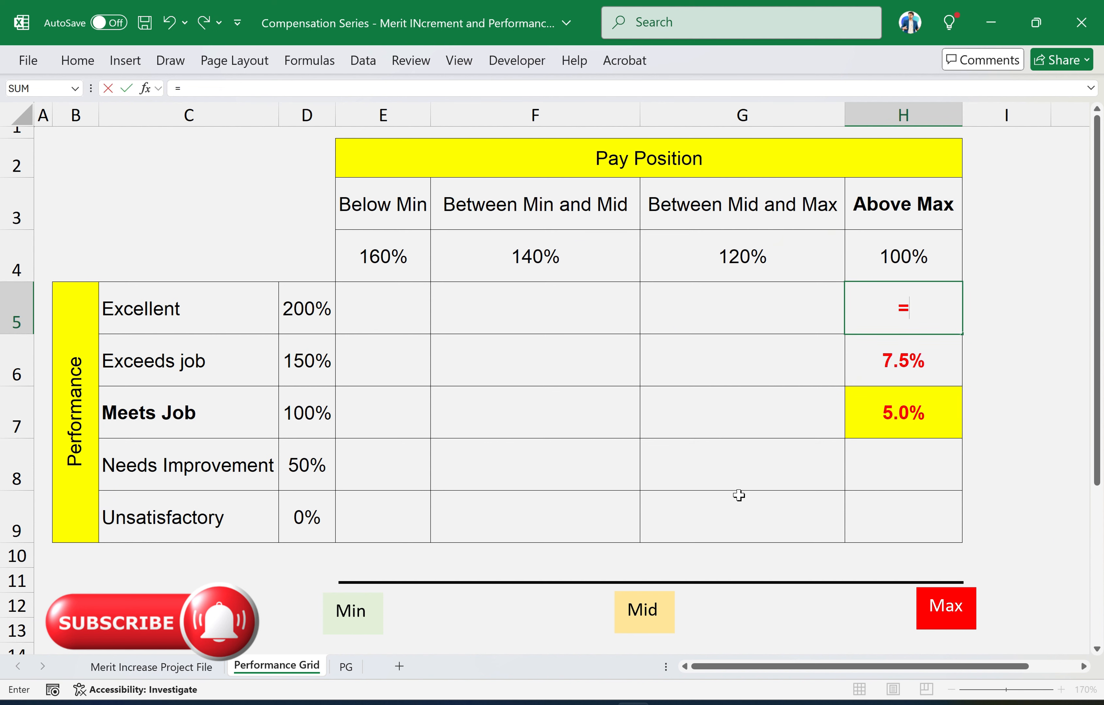
pyautogui.click(906, 406)
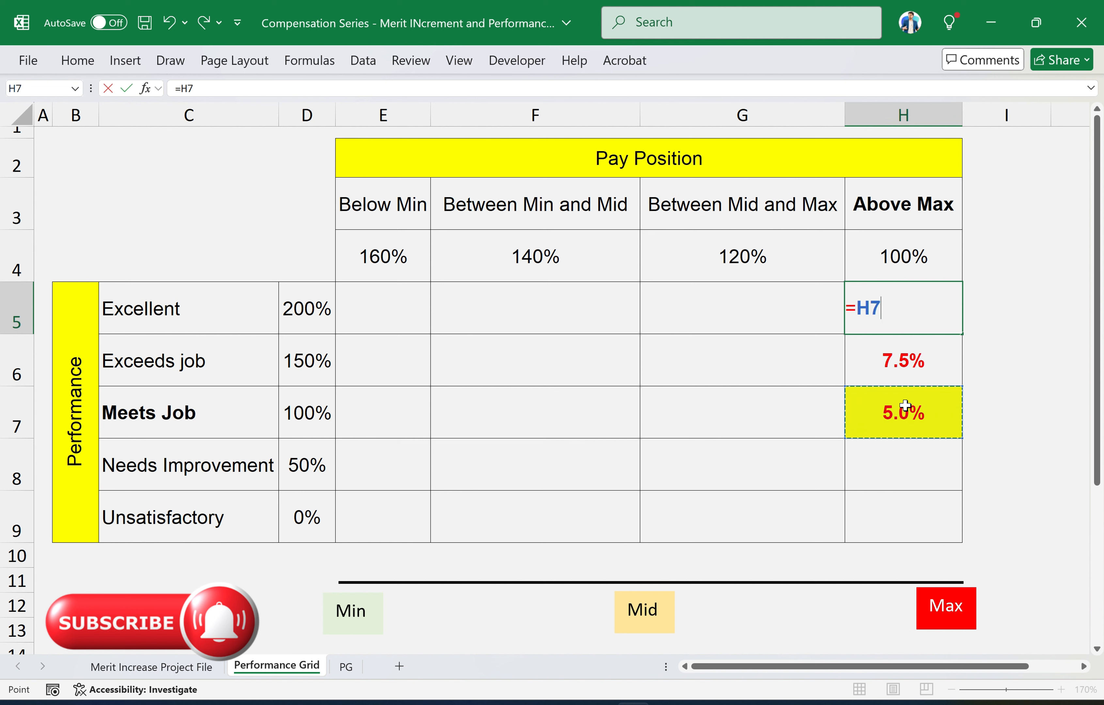
pyautogui.press('F4')
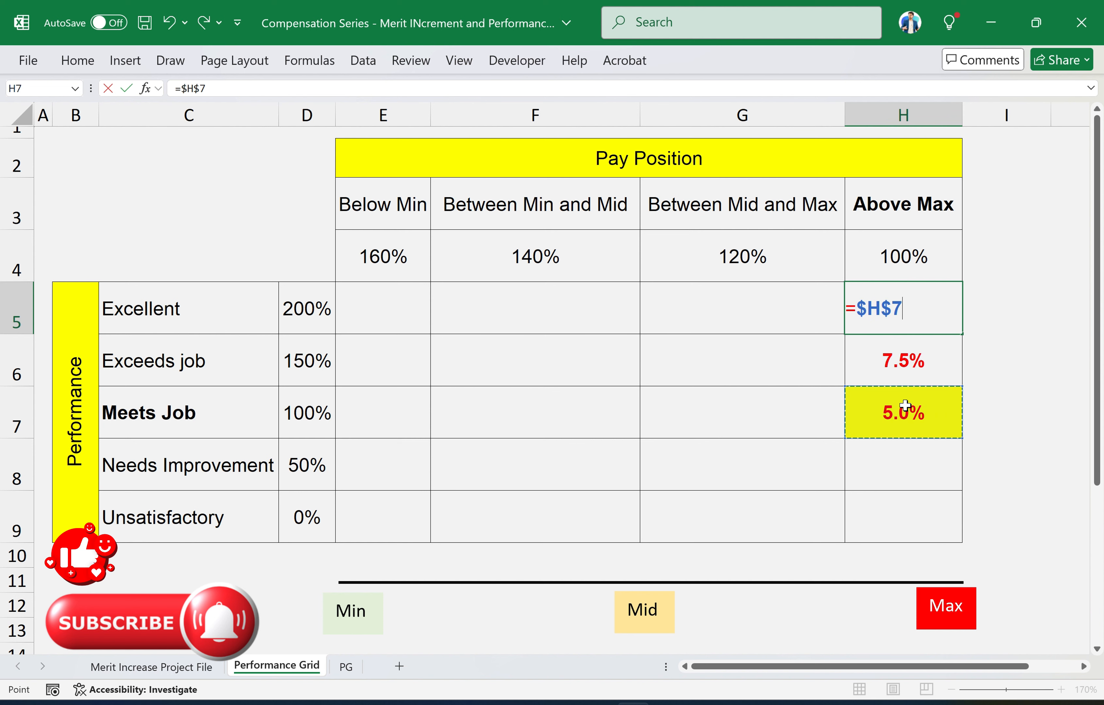
pyautogui.write('*')
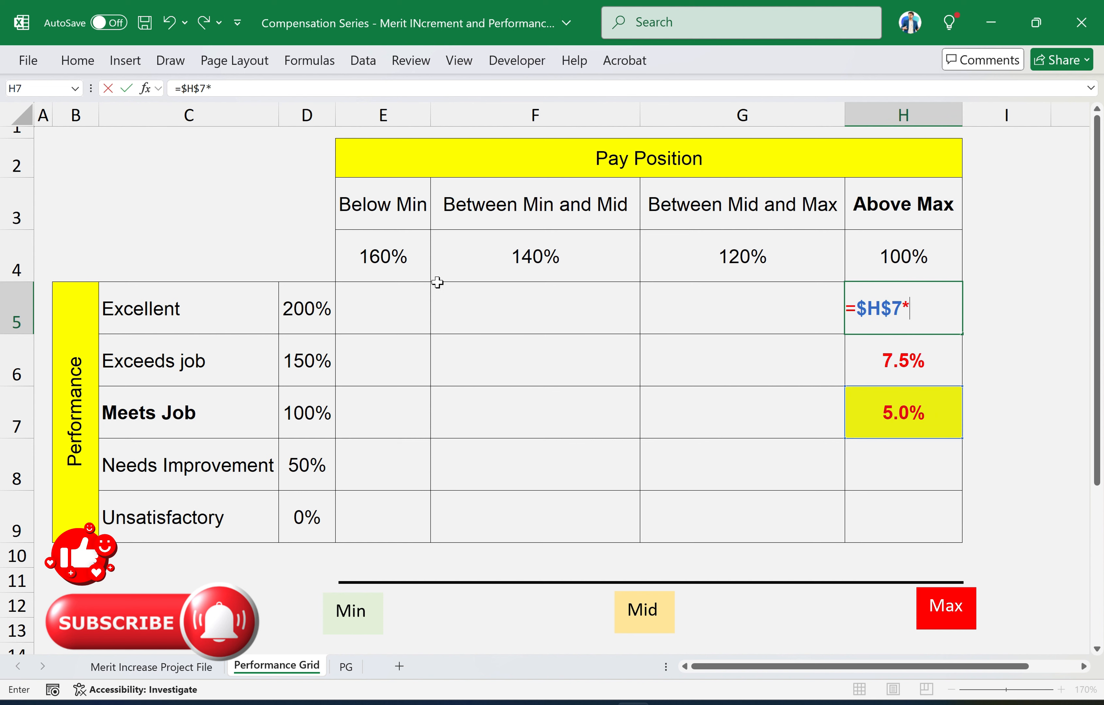
pyautogui.click(301, 320)
pyautogui.press('Return')
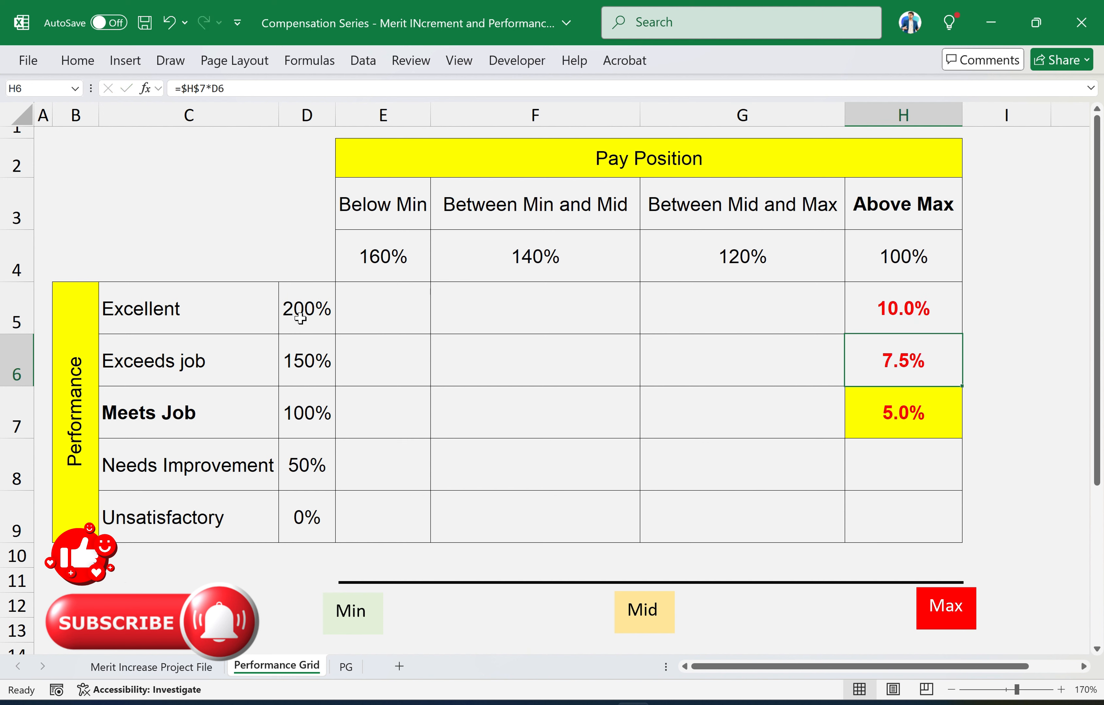
# Calculate the Needs Improvement increment for Above Max in H8 with the formula =$H$7*D8
pyautogui.press('Down')
pyautogui.press('Down')
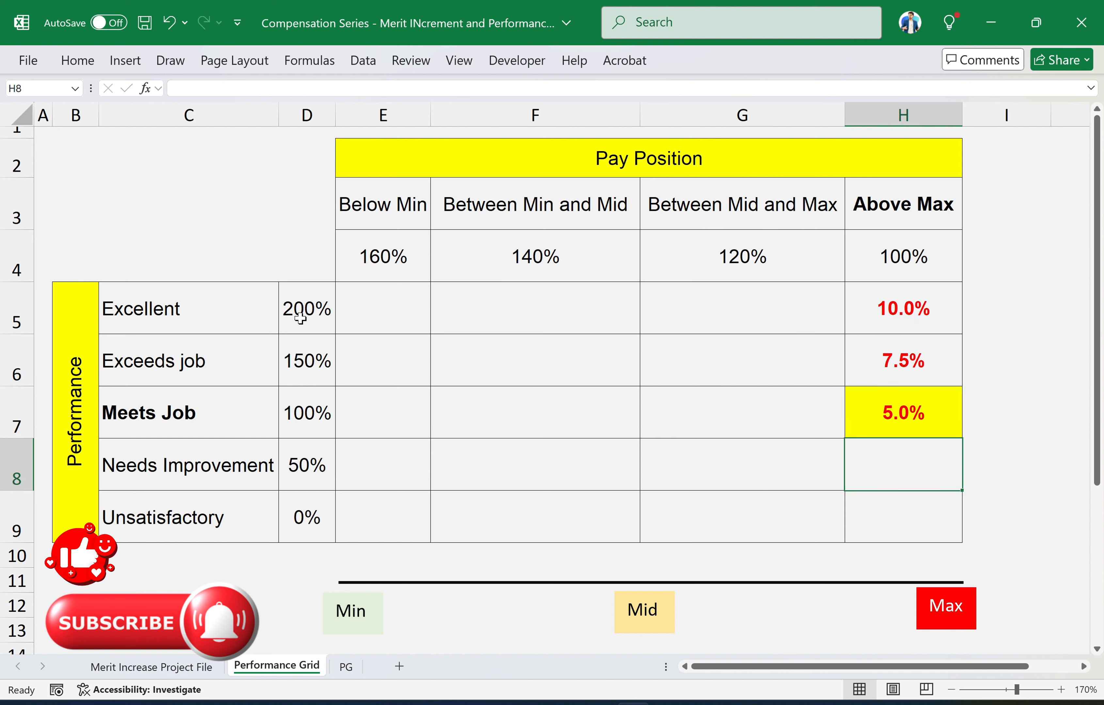
pyautogui.write('=')
pyautogui.press('Up')
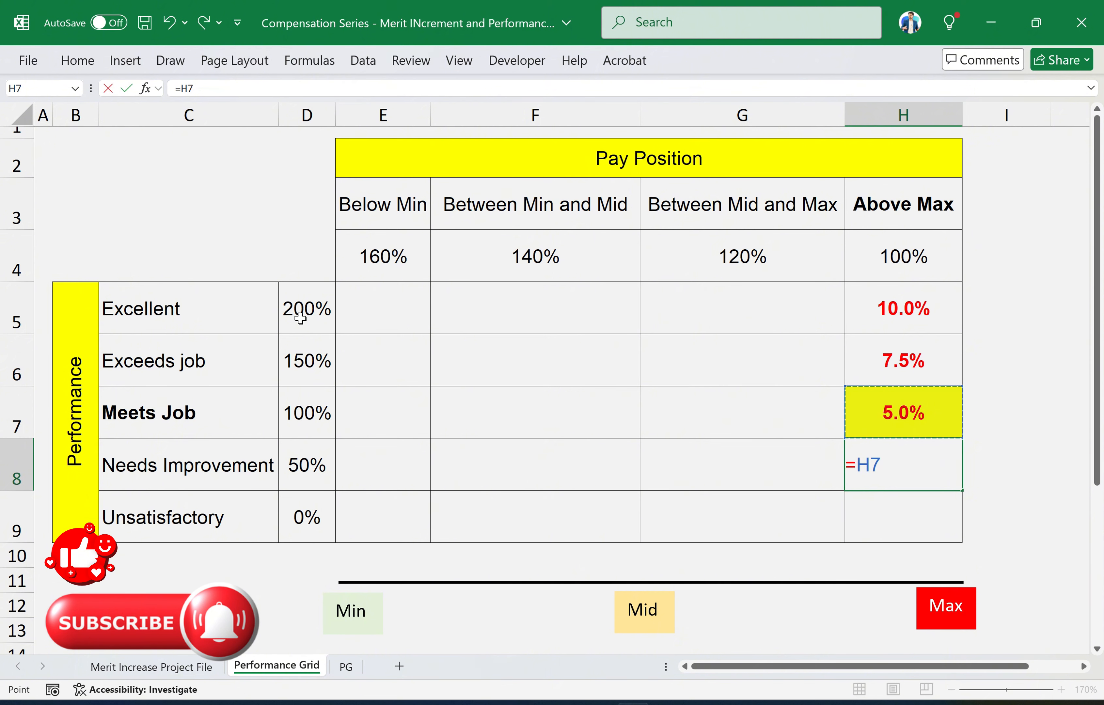
pyautogui.press('F4')
pyautogui.write('*')
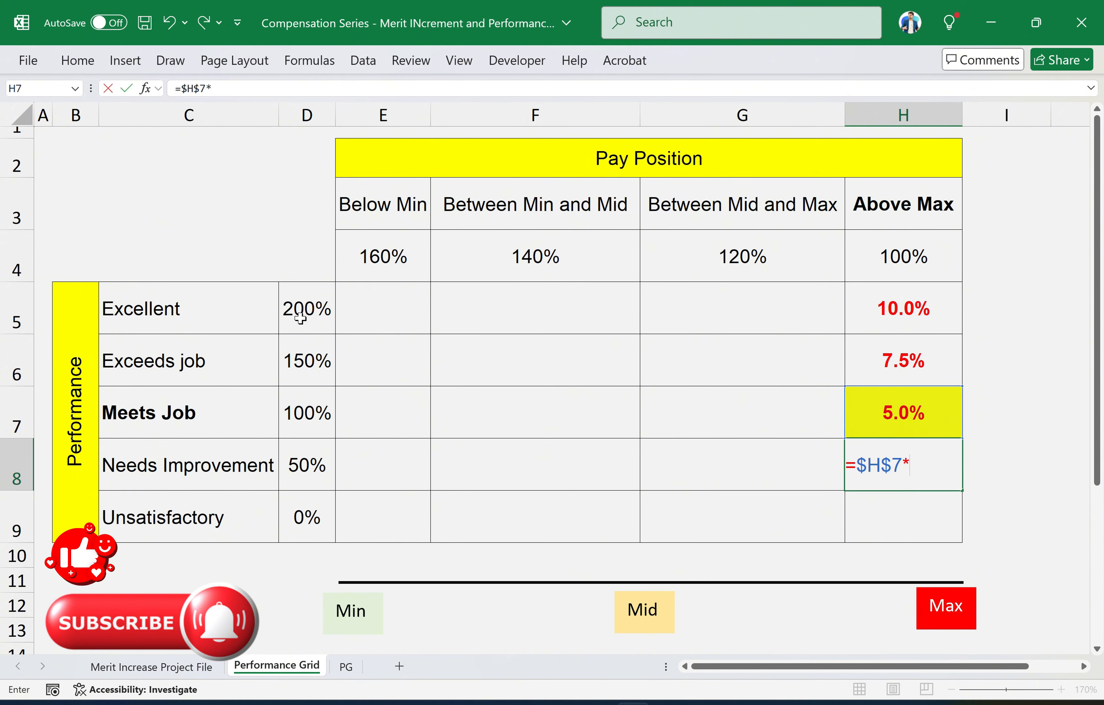
pyautogui.click(297, 465)
pyautogui.press('Return')
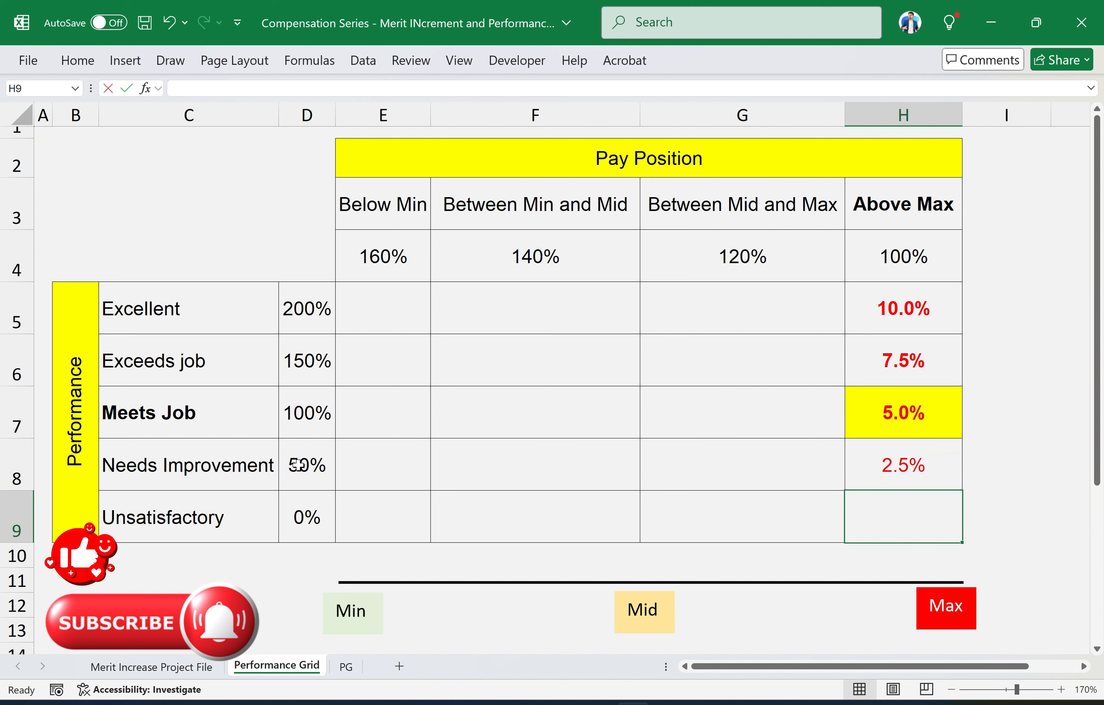
# Calculate the Unsatisfactory increment for Above Max in H9 with the formula =$H$7*D9
pyautogui.write('=')
pyautogui.press('Up')
pyautogui.press('Up')
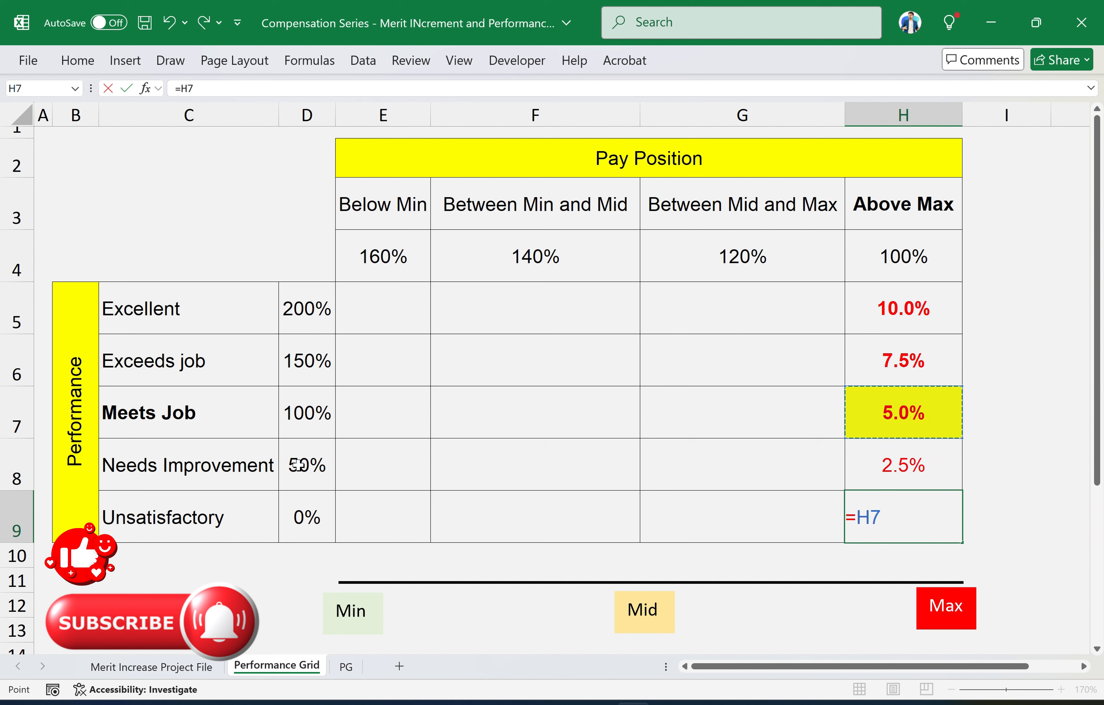
pyautogui.press('F4')
pyautogui.write('*')
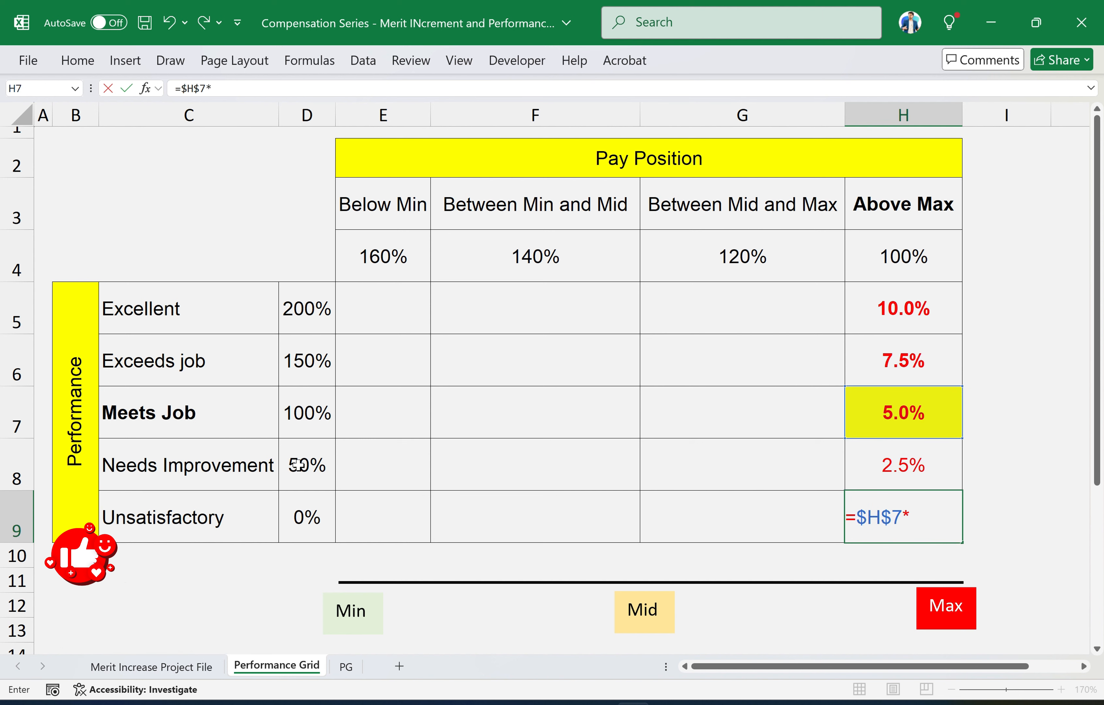
pyautogui.click(317, 522)
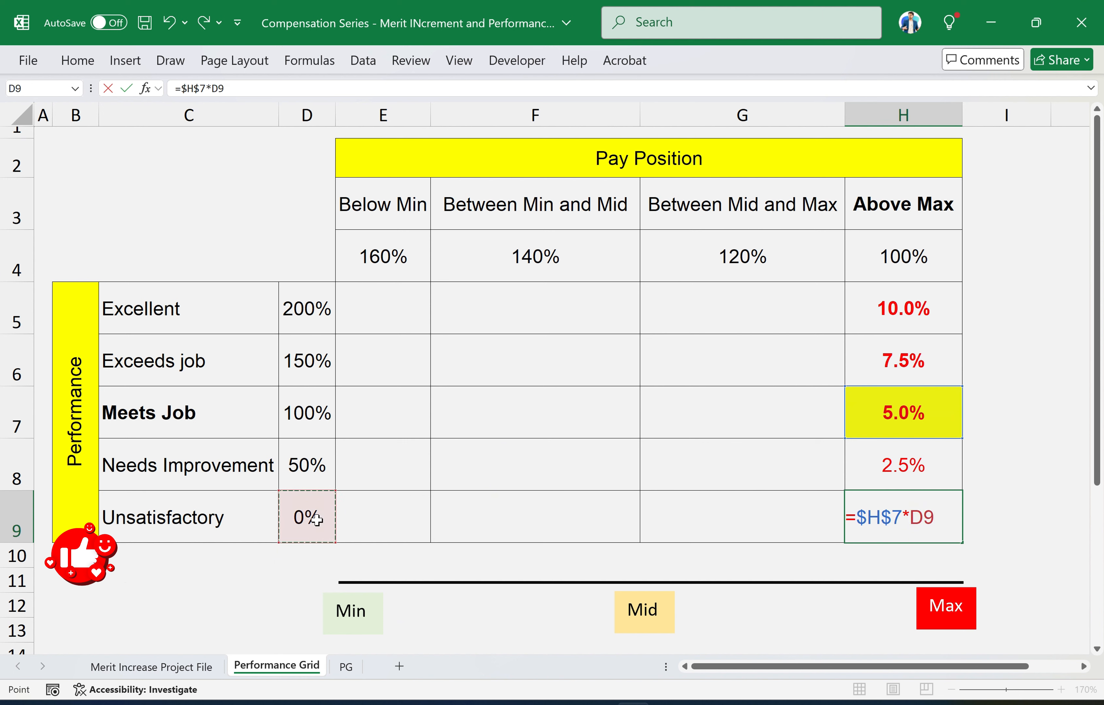
pyautogui.press('Return')
# Calculate the Meets Job increment for Between Mid and Max in G7 with the formula =$H$7*G4, and select F7
pyautogui.press('Up')
pyautogui.press('Up')
pyautogui.press('Up')
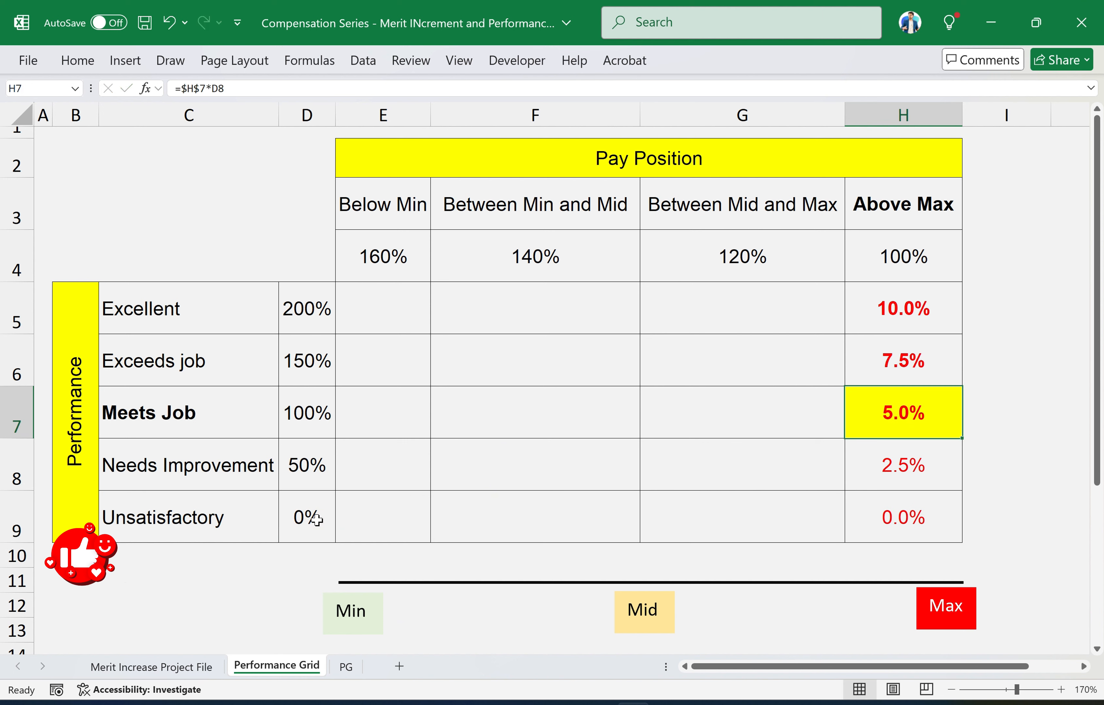
pyautogui.press('Left')
pyautogui.write('=')
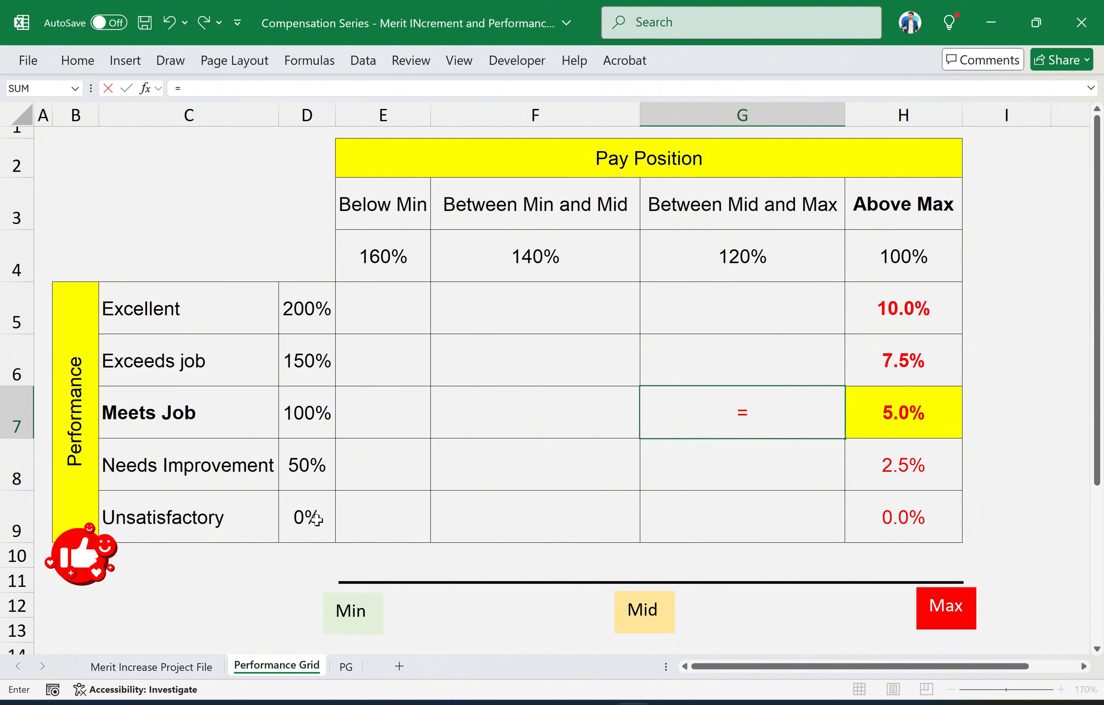
pyautogui.press('Right')
pyautogui.press('F4')
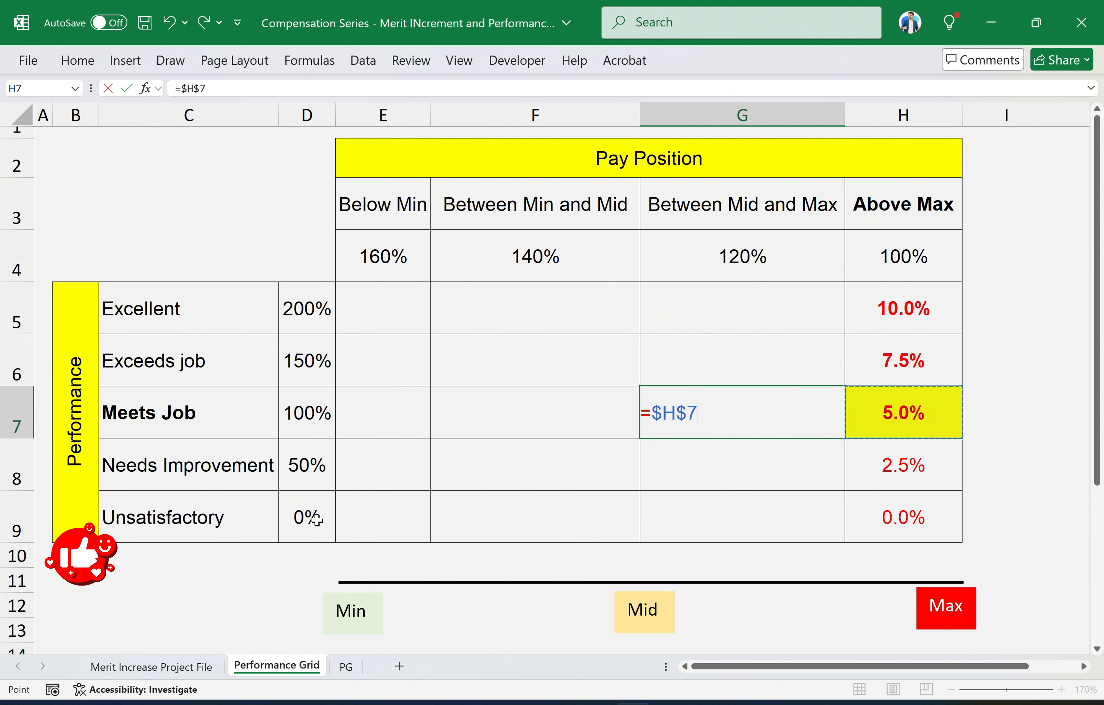
pyautogui.write('*')
pyautogui.click(725, 254)
pyautogui.press('Return')
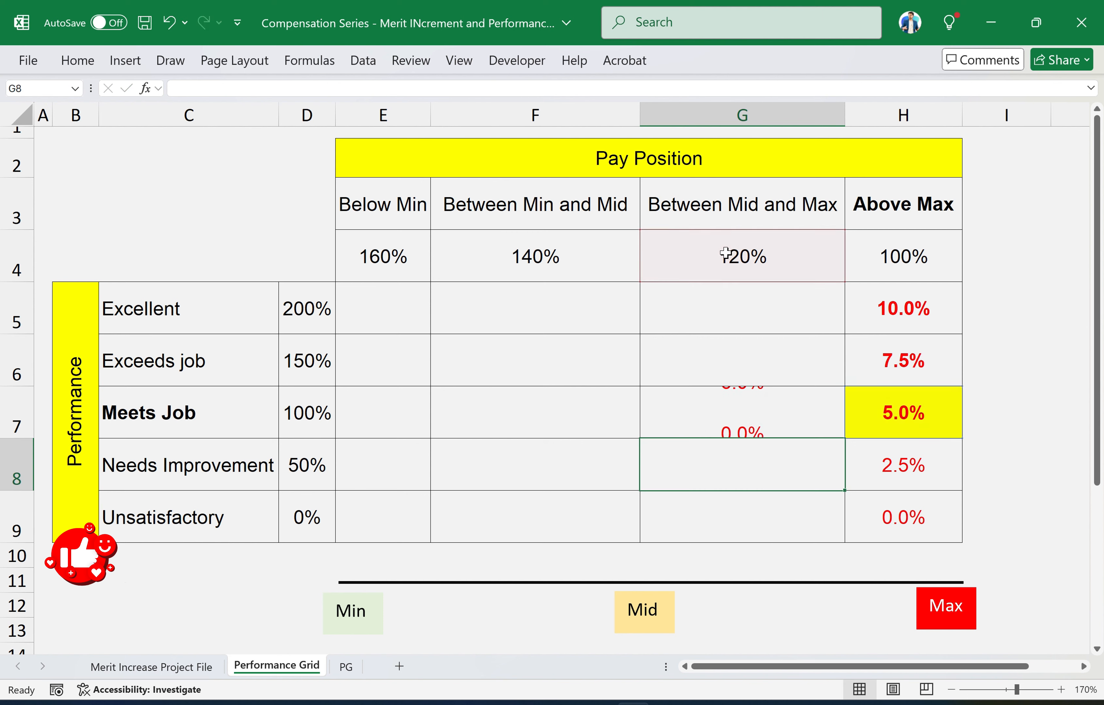
pyautogui.press('Up')
pyautogui.press('Left')
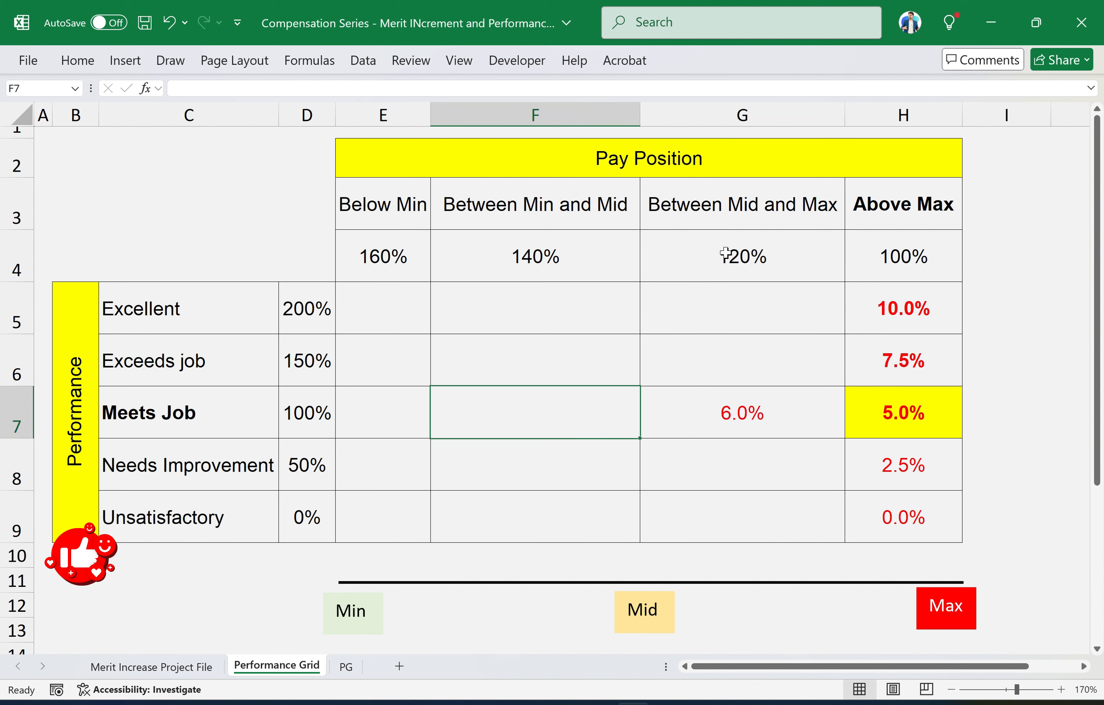
pyautogui.write('=')
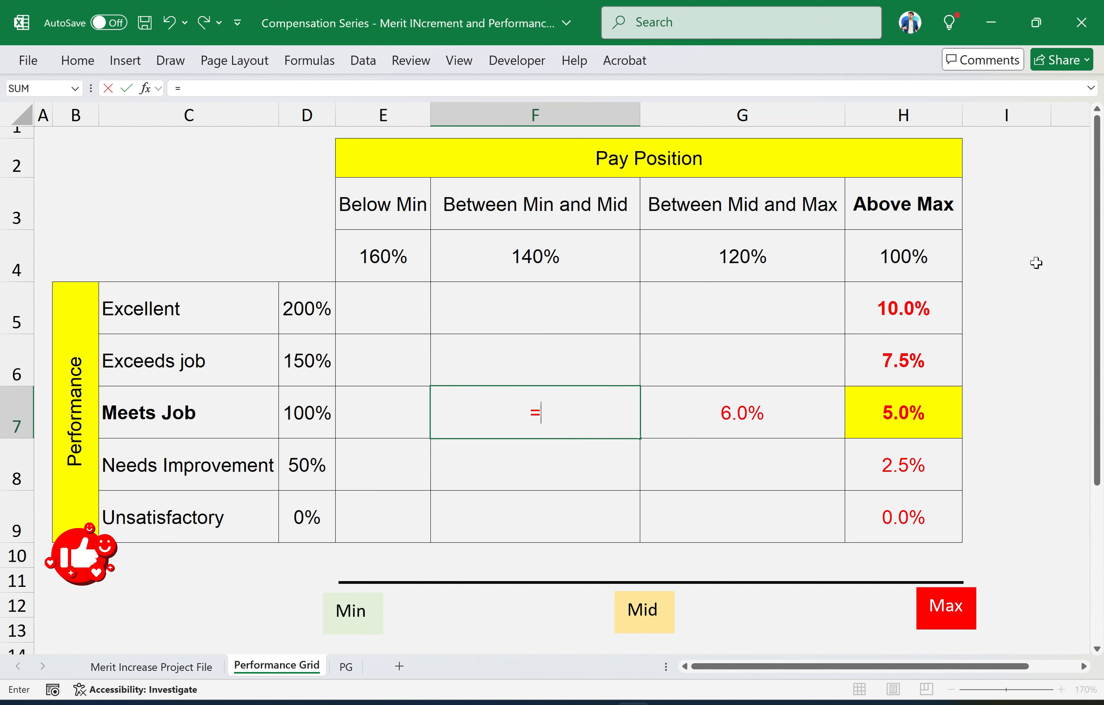
pyautogui.click(914, 410)
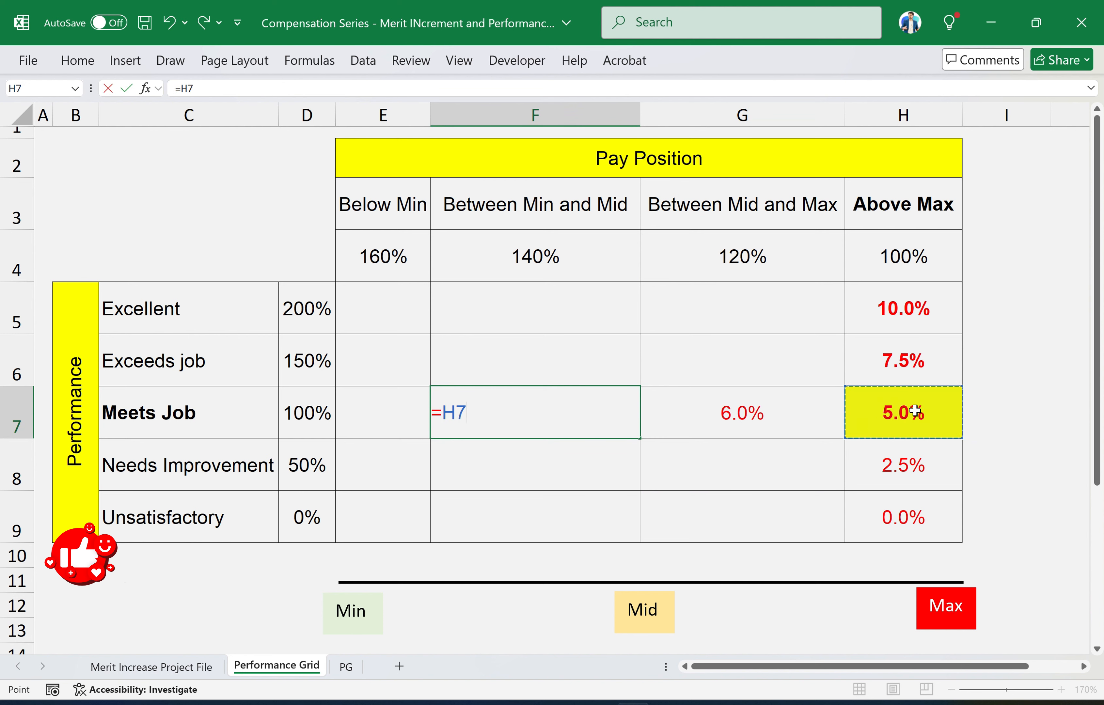
pyautogui.press('Right')
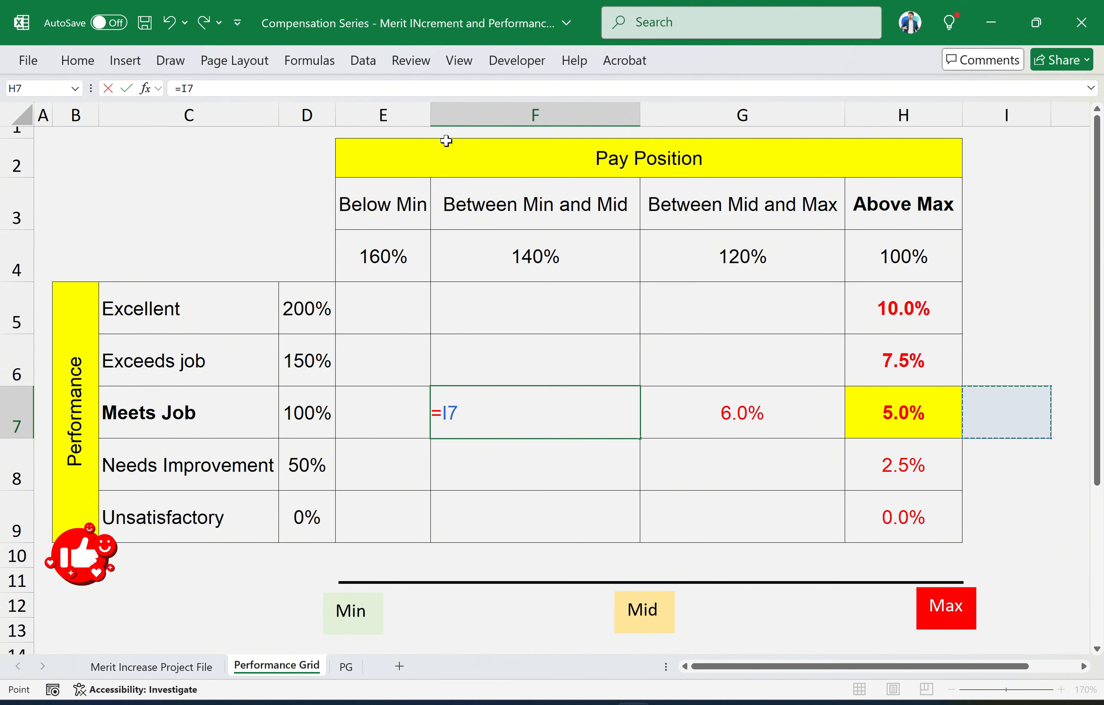
pyautogui.click(108, 88)
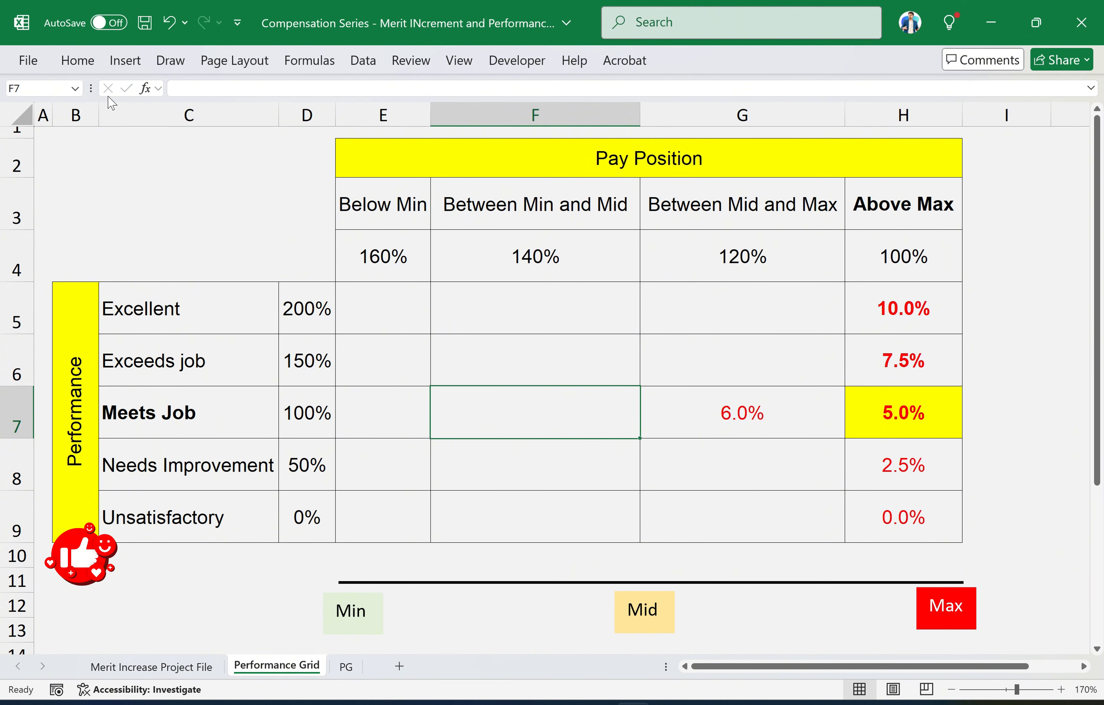
# Calculate the Meets Job increment for Between Min and Mid in F7 with the formula =$H$7*F4
pyautogui.write('=')
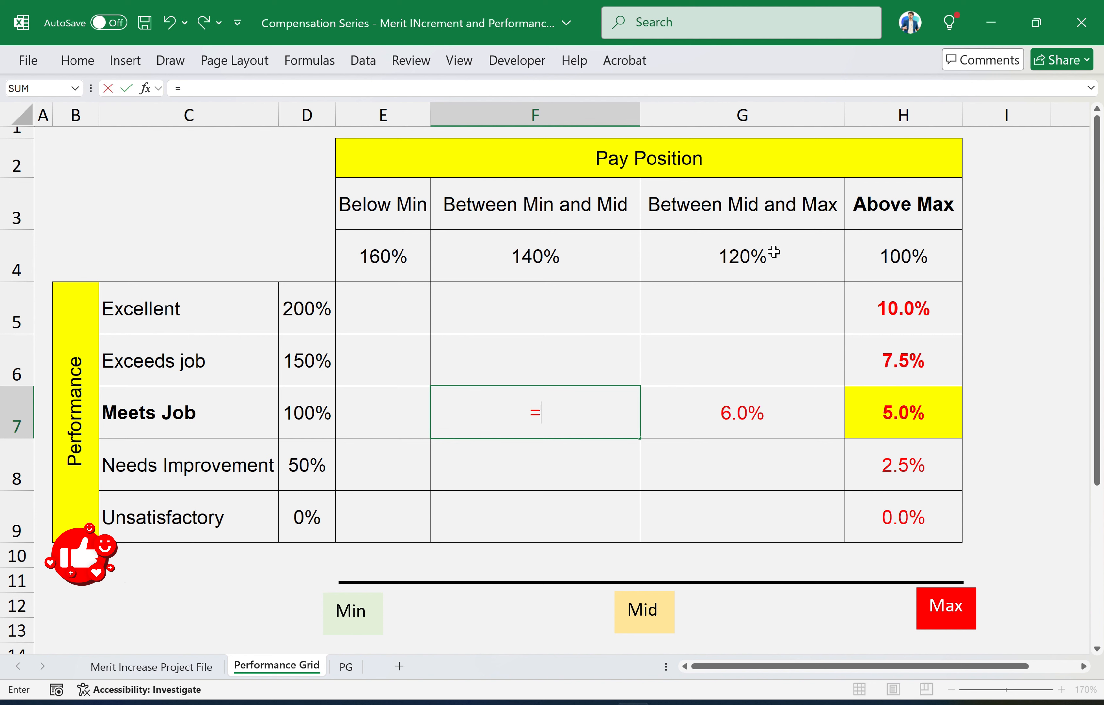
pyautogui.click(949, 411)
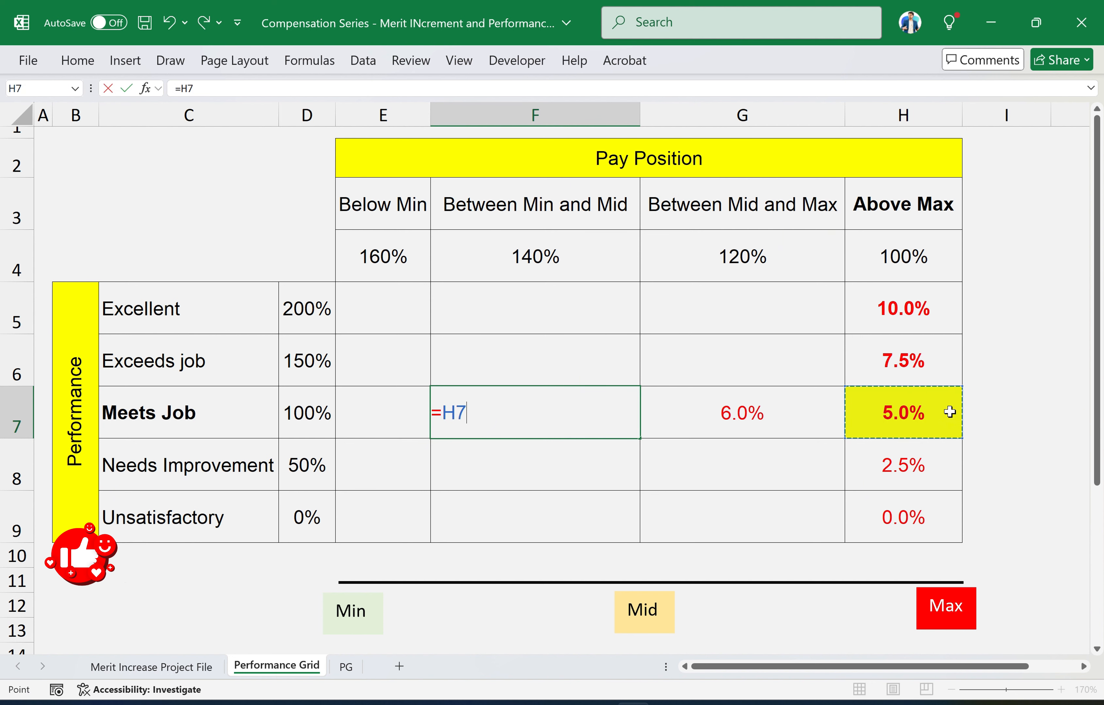
pyautogui.press('F4')
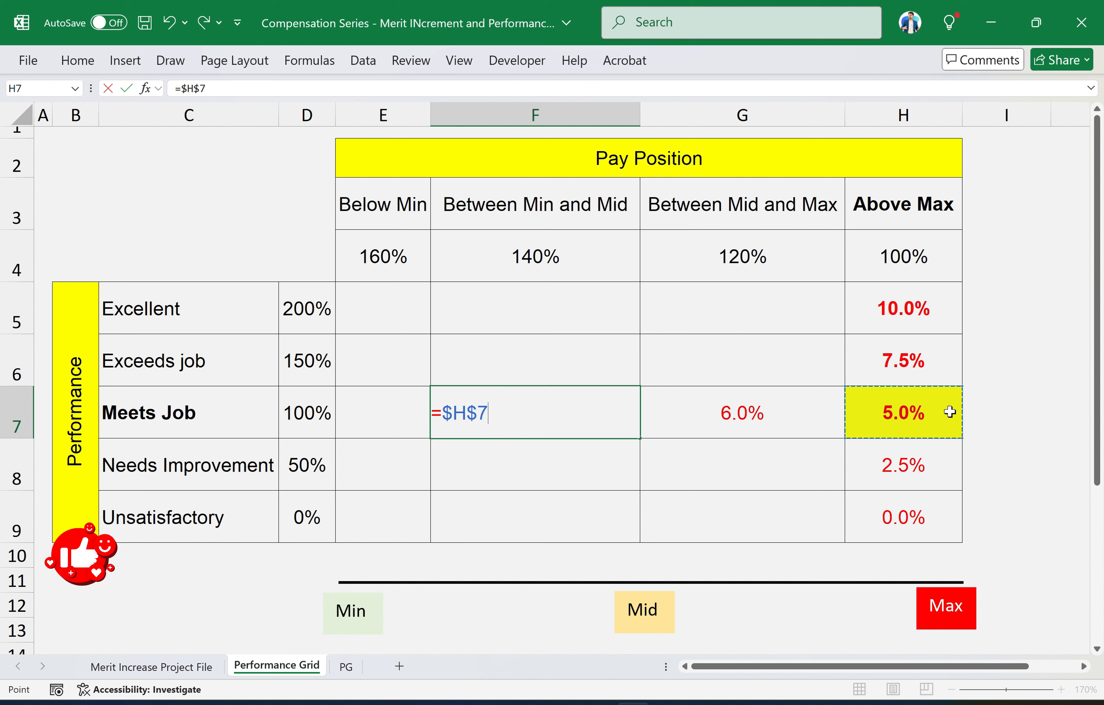
pyautogui.write('*')
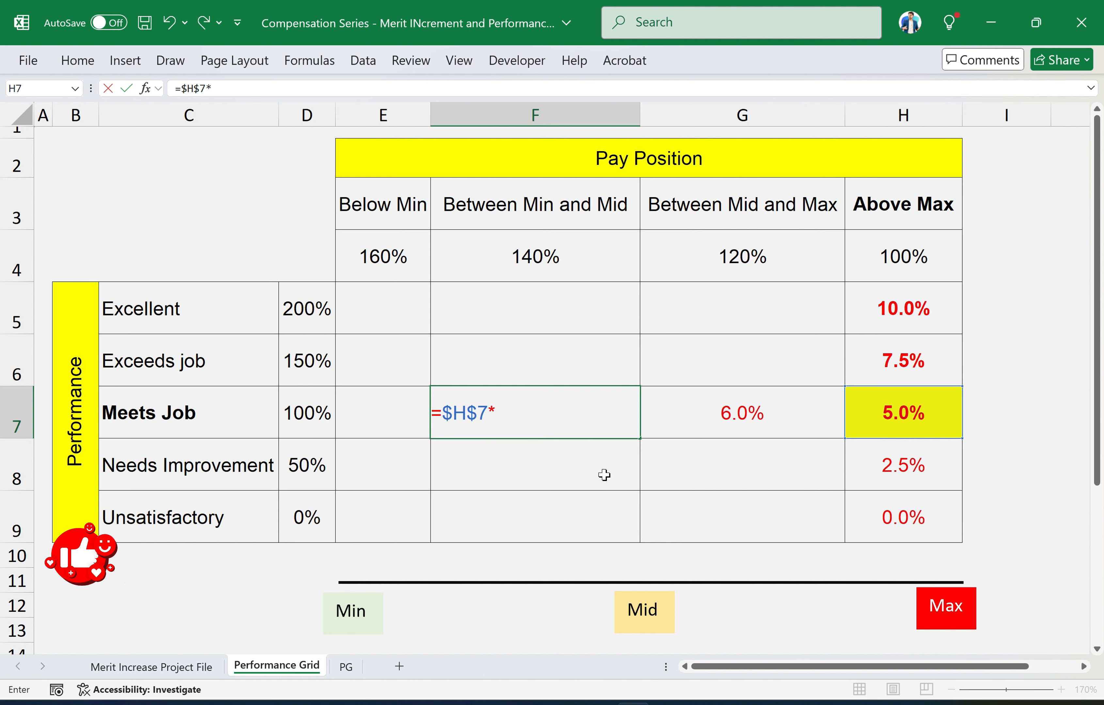
pyautogui.click(593, 266)
pyautogui.press('Return')
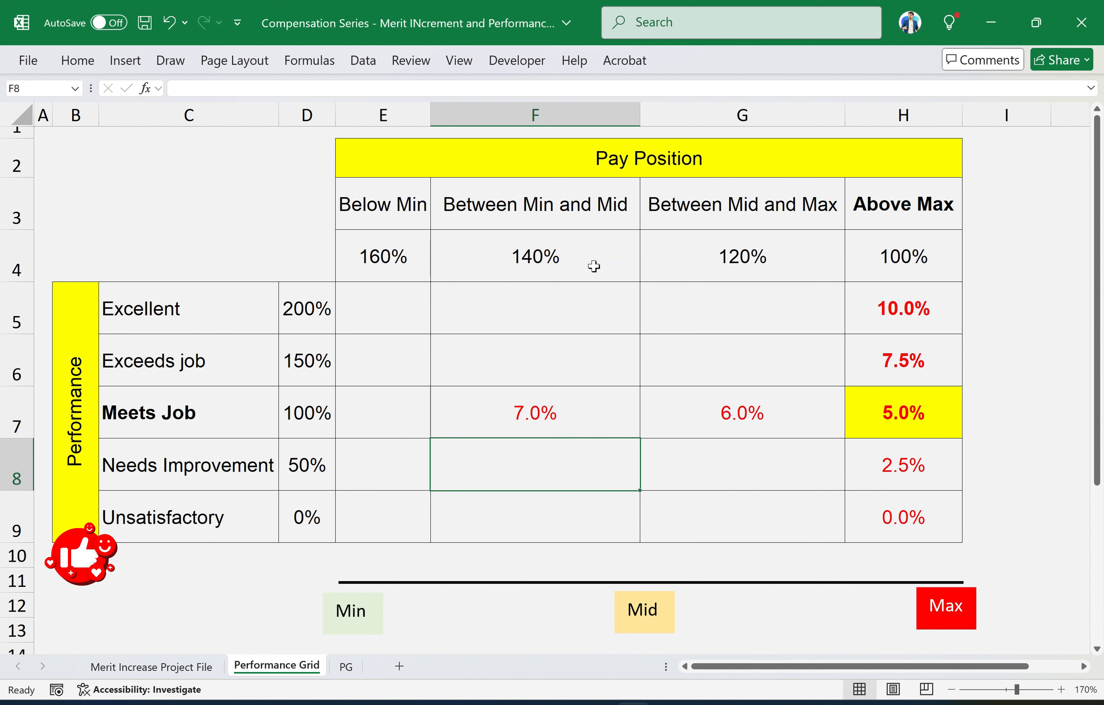
# Calculate the Meets Job increment for Below Min in E7 with the formula =$H$7*E4
pyautogui.press('Up')
pyautogui.press('Left')
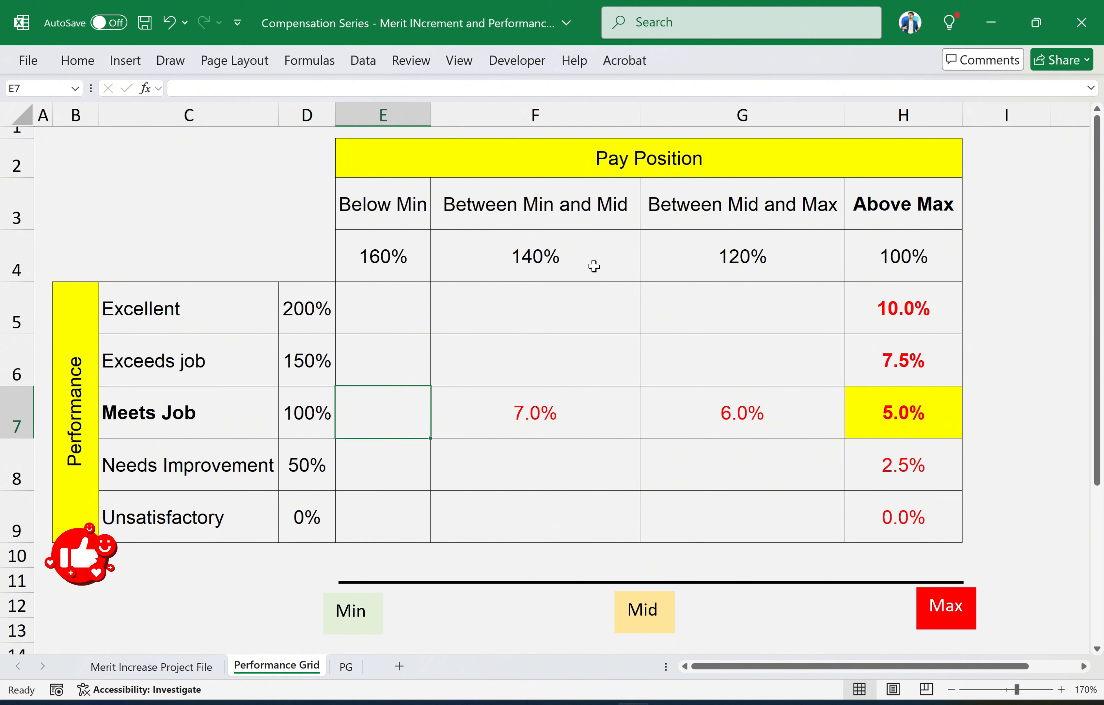
pyautogui.write('=')
pyautogui.click(940, 411)
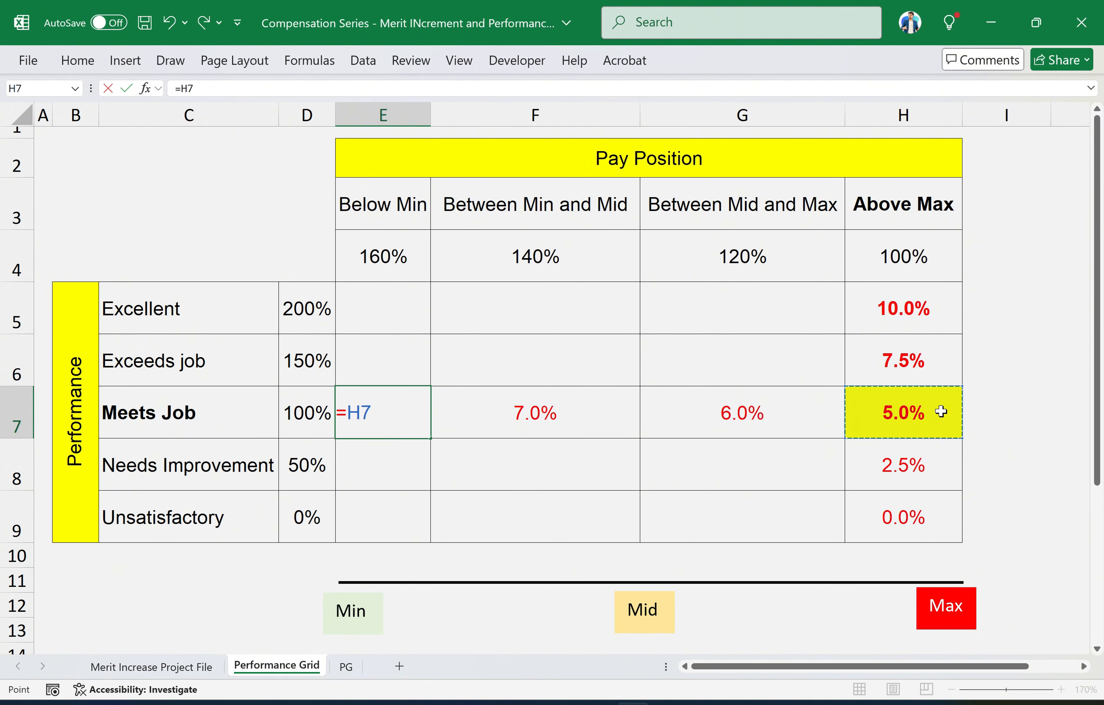
pyautogui.press('F4')
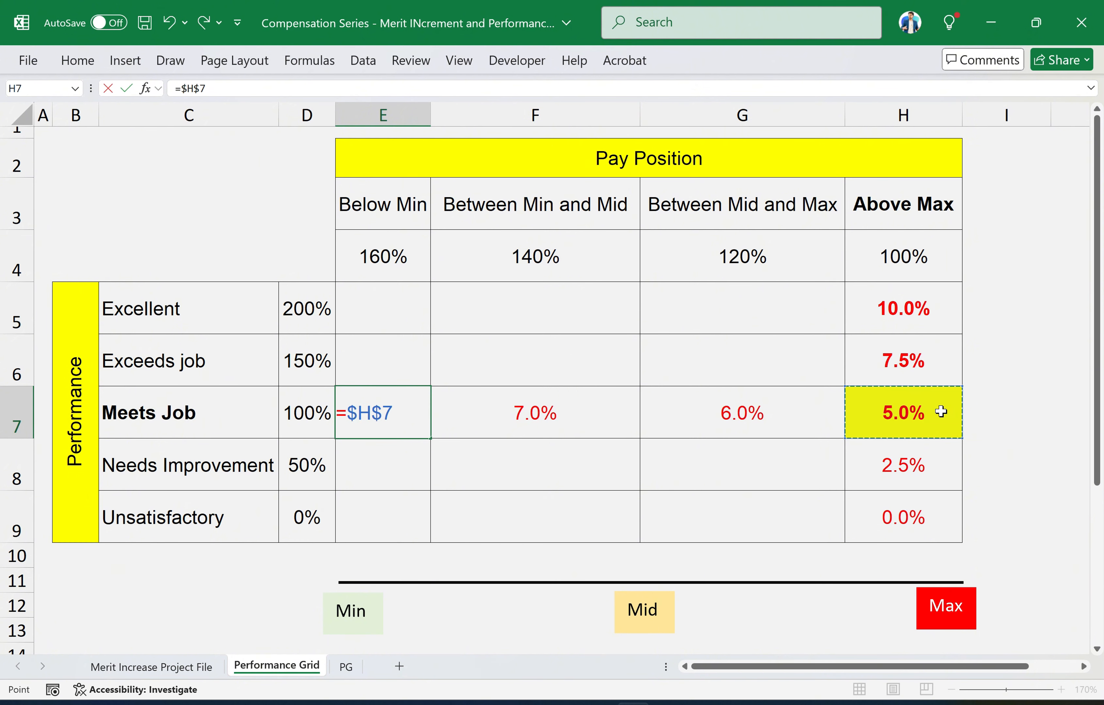
pyautogui.write('*')
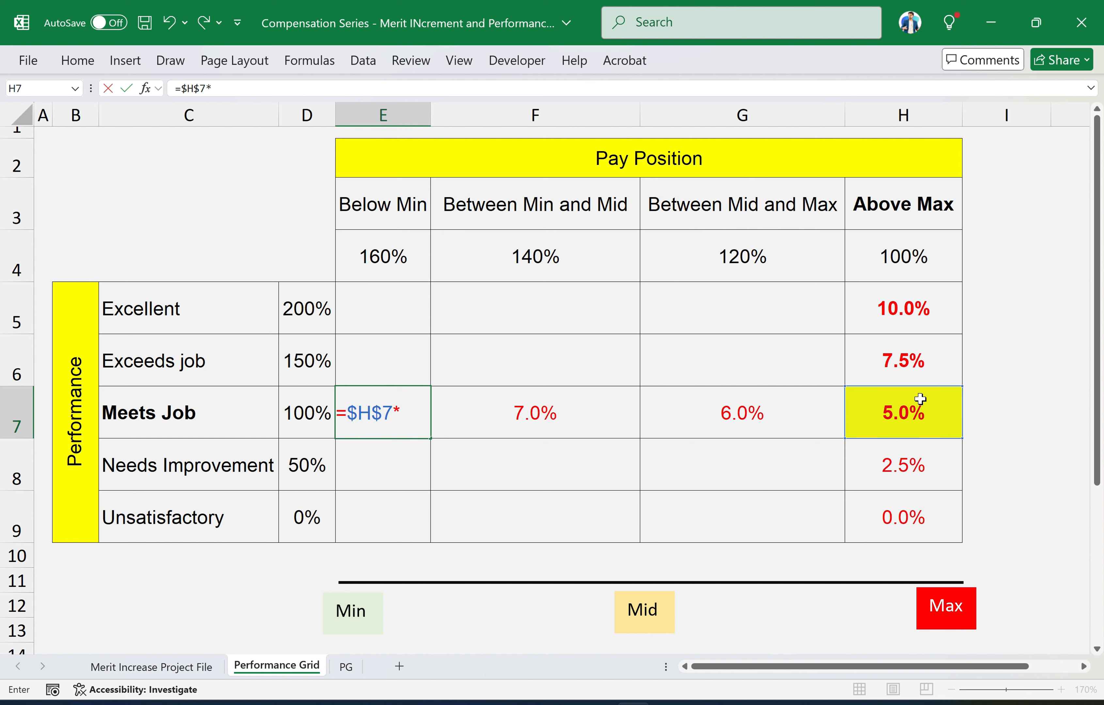
pyautogui.click(387, 247)
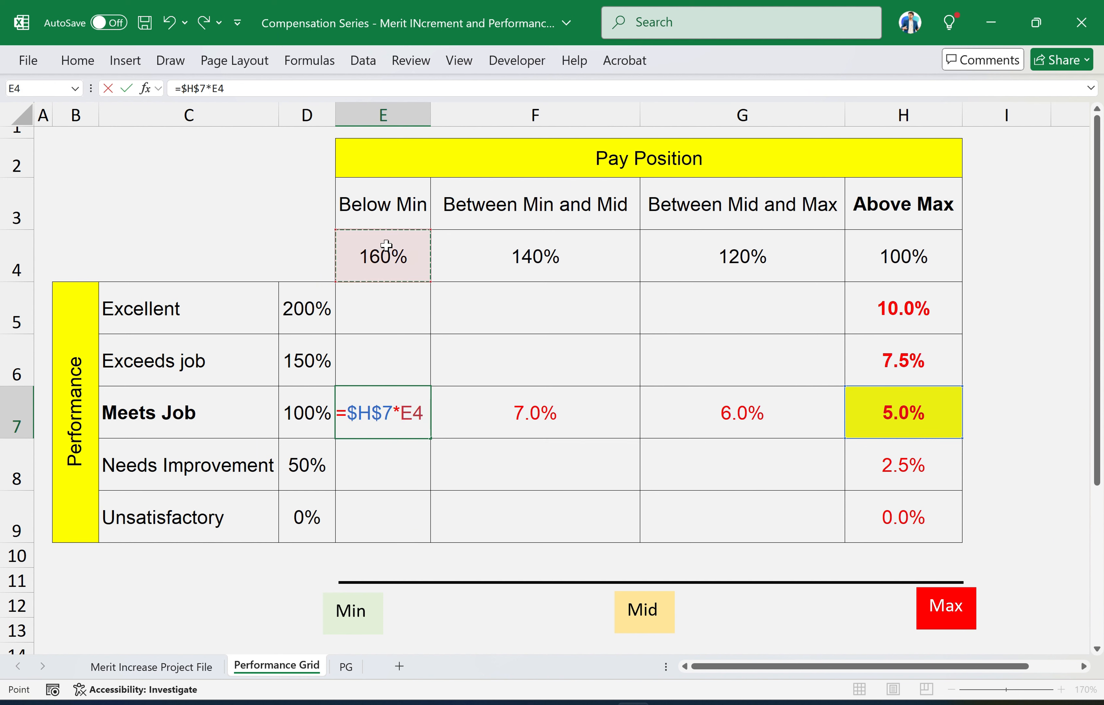
pyautogui.press('Return')
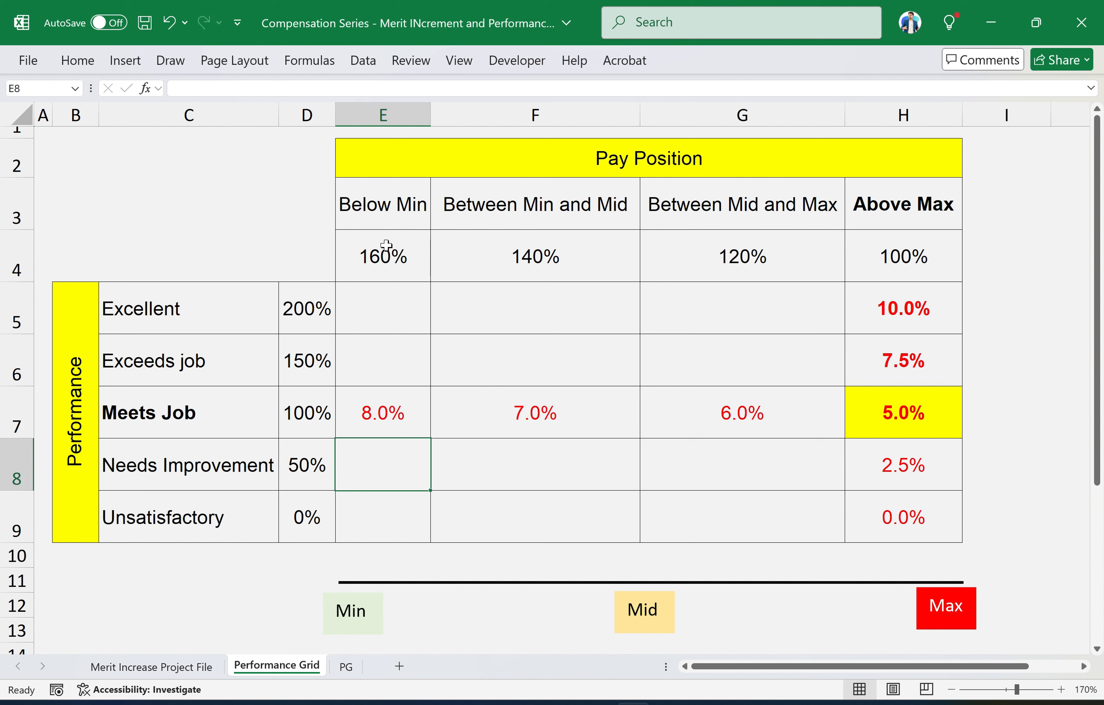
# Calculate the Exceeds job increment for Between Mid and Max in G6 with the formula =$G$7*D6
pyautogui.press('Right')
pyautogui.press('Right')
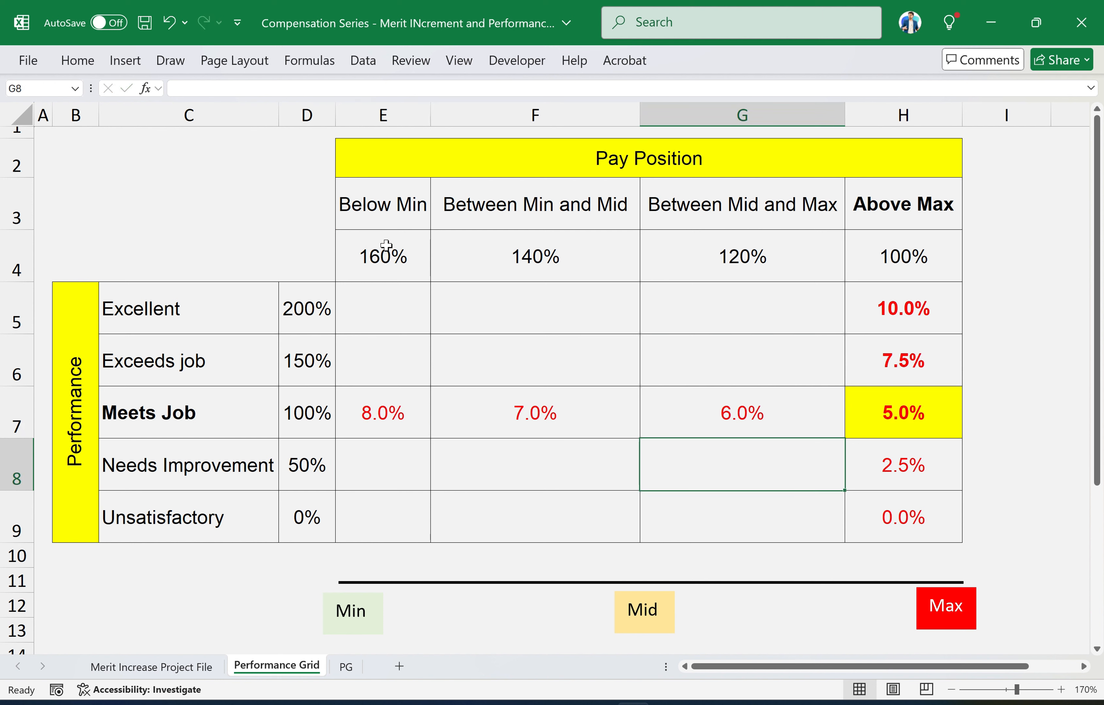
pyautogui.press('Up')
pyautogui.press('Up')
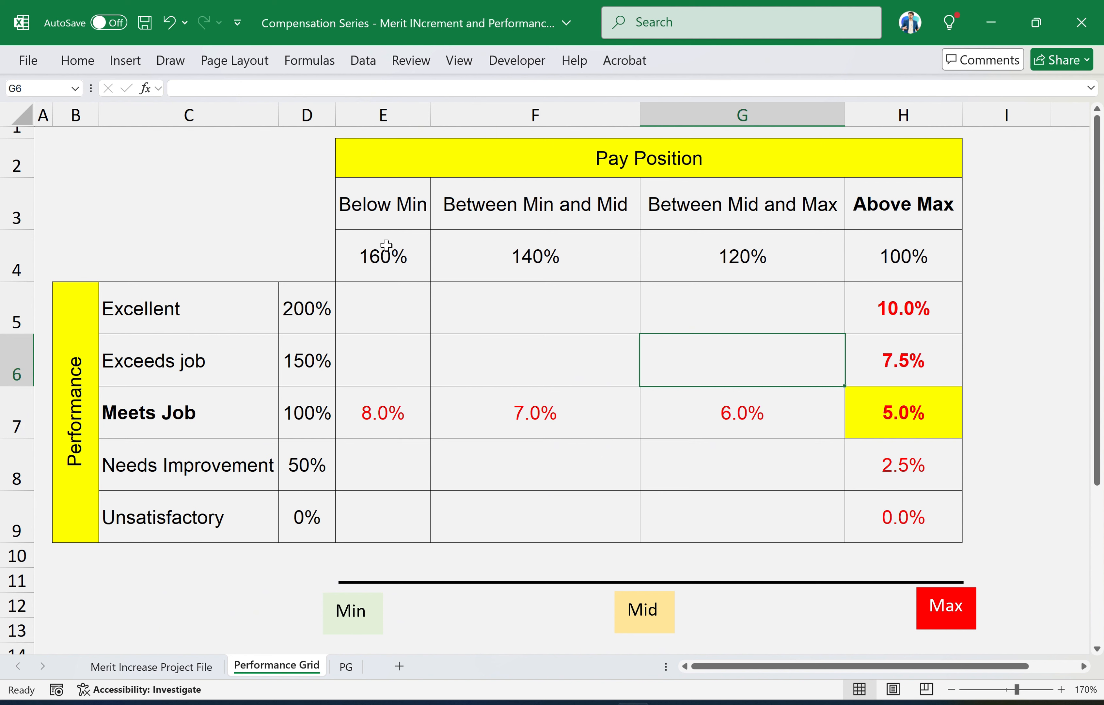
pyautogui.press('Right')
pyautogui.hotkey('ctrl', 'c')
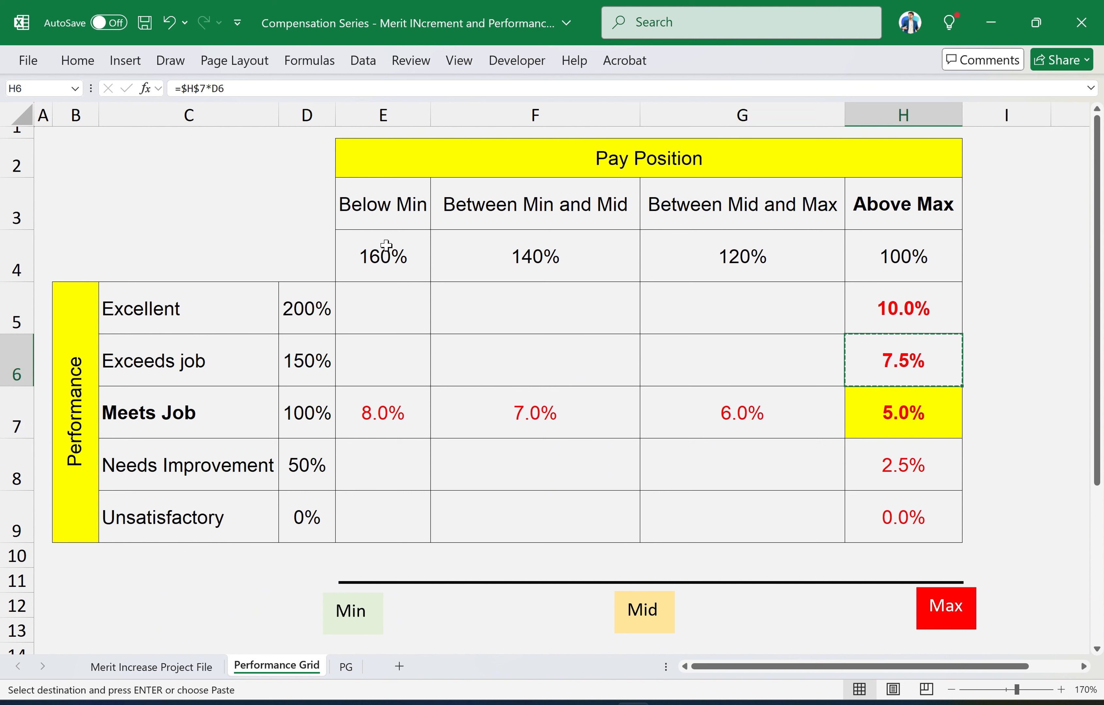
pyautogui.press('Left')
pyautogui.write('=')
pyautogui.press('Down')
pyautogui.press('F4')
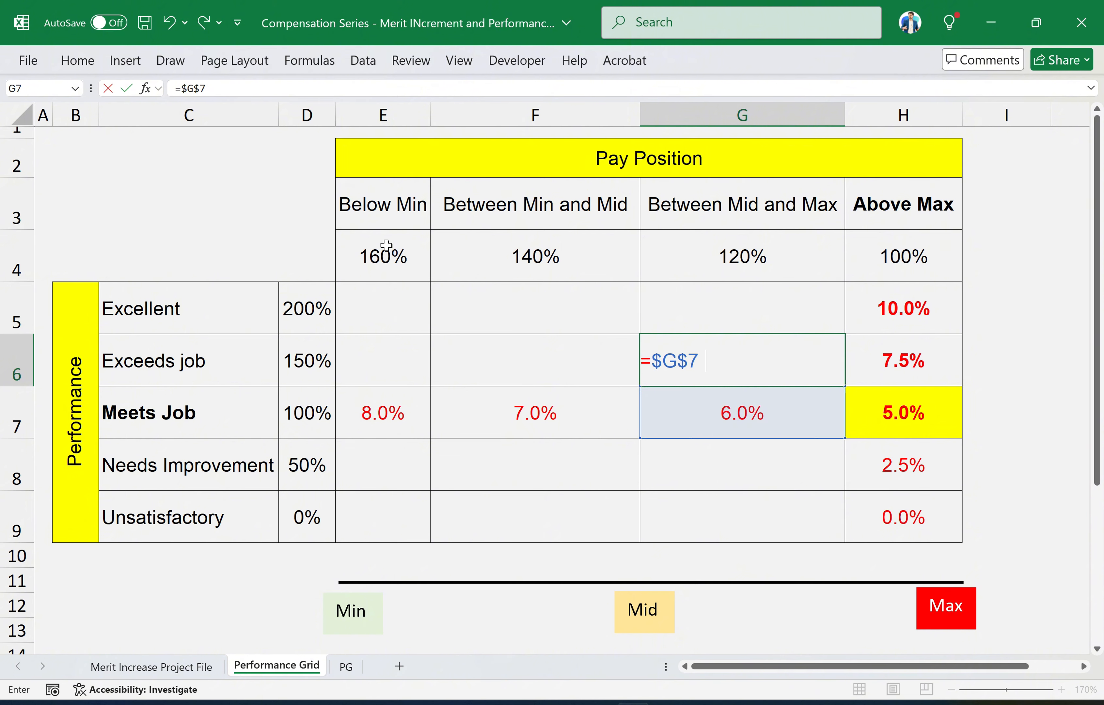
pyautogui.write('*')
pyautogui.click(302, 346)
pyautogui.press('Return')
# Calculate the Excellent increment for Between Mid and Max in G5 with the formula =$G$7*D5
pyautogui.press('Up')
pyautogui.press('Up')
pyautogui.write('=')
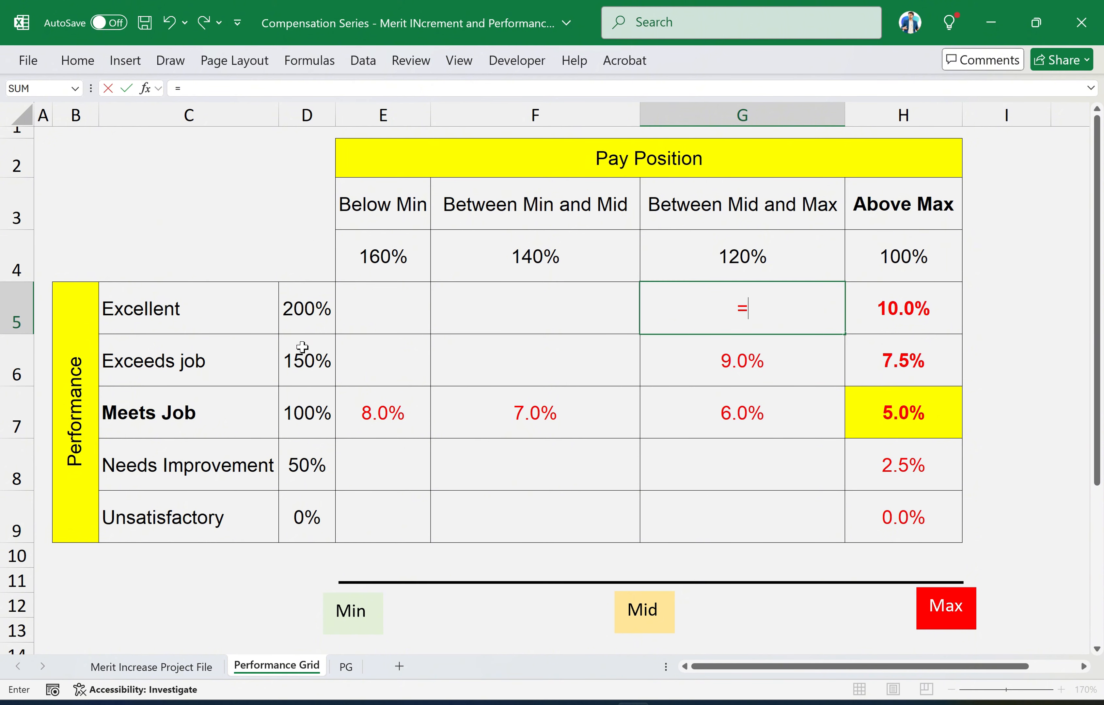
pyautogui.click(784, 409)
pyautogui.press('F4')
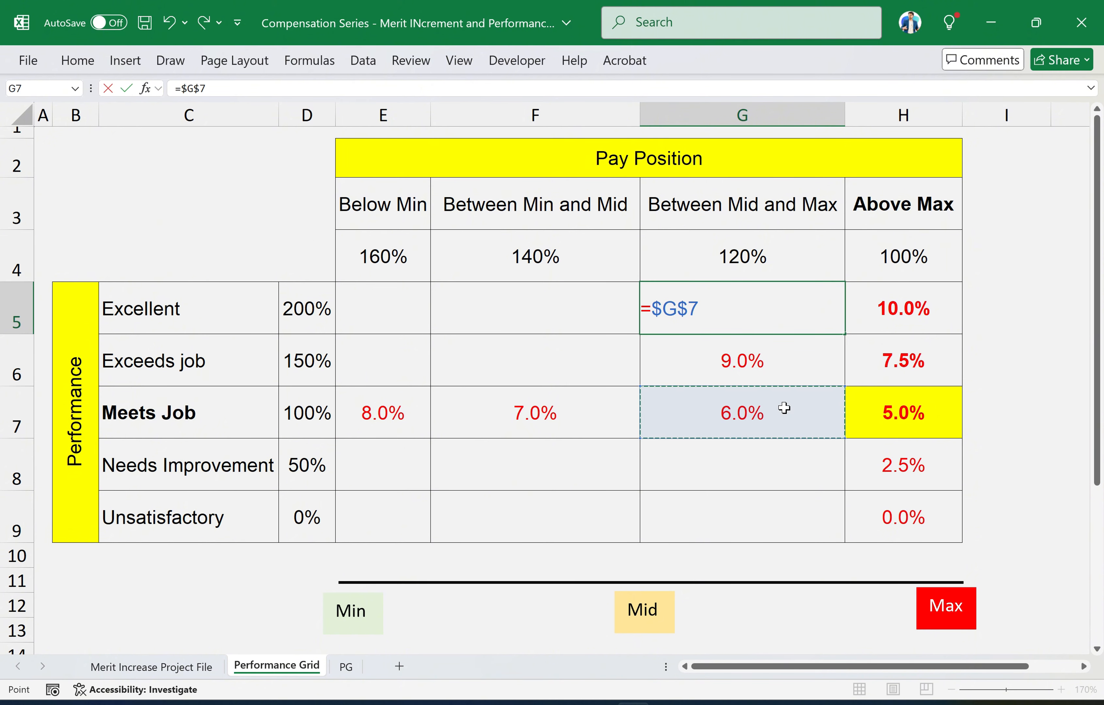
pyautogui.write('*')
pyautogui.click(327, 309)
pyautogui.press('Return')
# Calculate the Needs Improvement increment for Between Mid and Max in G8 with the formula =$G$7*D8
pyautogui.press('Down')
pyautogui.press('Down')
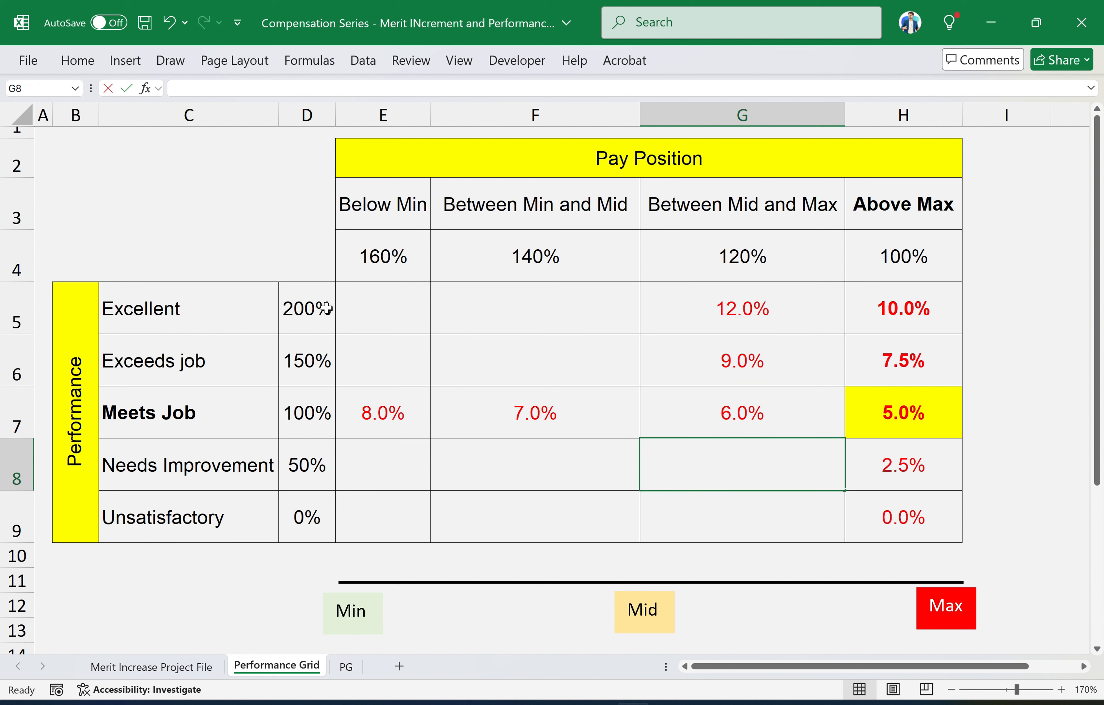
pyautogui.write('=')
pyautogui.press('Up')
pyautogui.press('F4')
pyautogui.write('*')
pyautogui.click(295, 463)
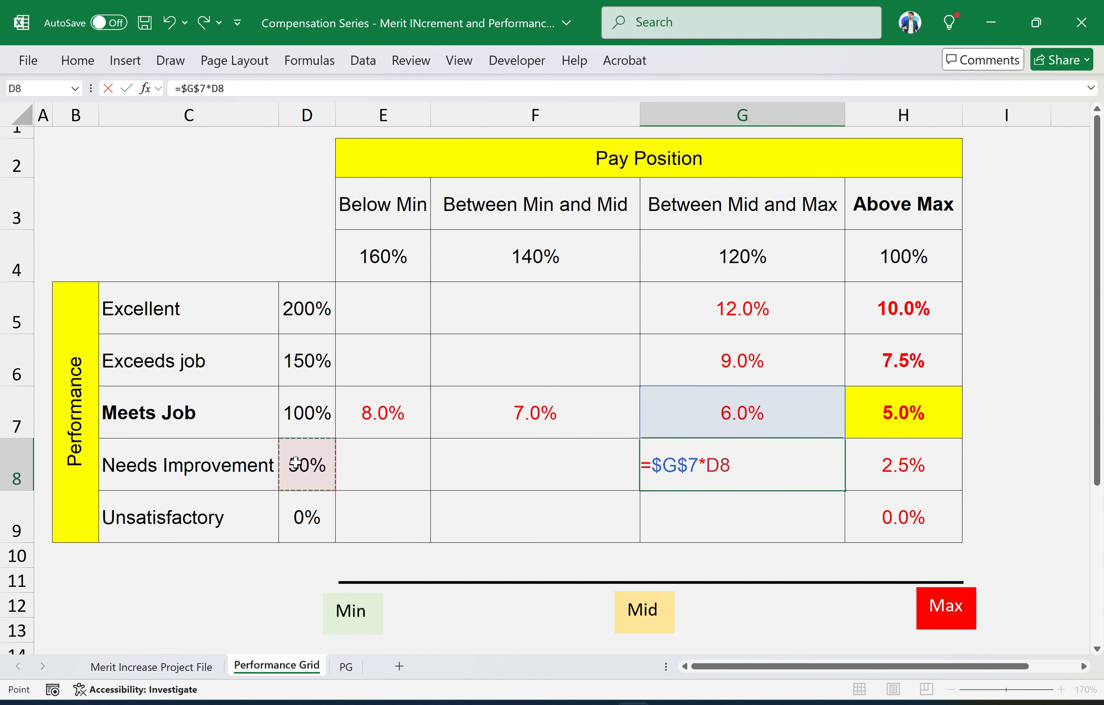
pyautogui.hotkey('ctrl', 'Return')
# Copy the Needs Improvement formula from G8 into the Unsatisfactory cell G9
pyautogui.hotkey('ctrl', 'c')
pyautogui.press('Down')
pyautogui.hotkey('ctrl', 'v')
# Calculate the Exceeds job increment for Between Min and Mid in F6 with the formula =$F$7*D6
pyautogui.click(577, 338)
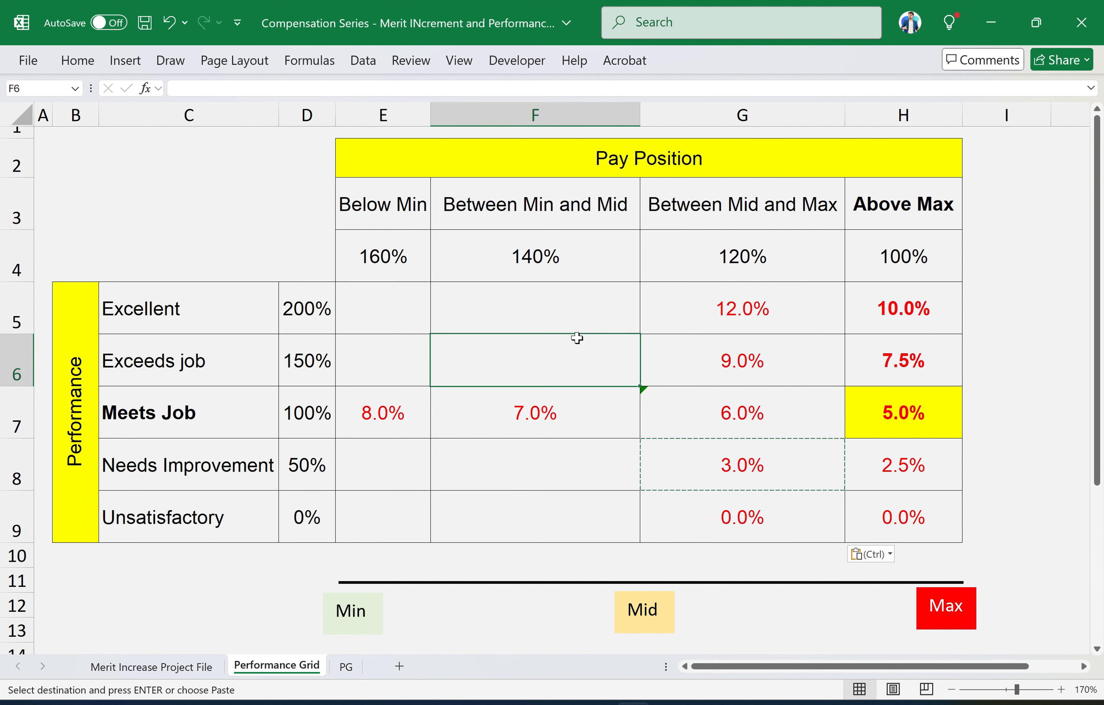
pyautogui.write('=')
pyautogui.press('Down')
pyautogui.press('F4')
pyautogui.write('*')
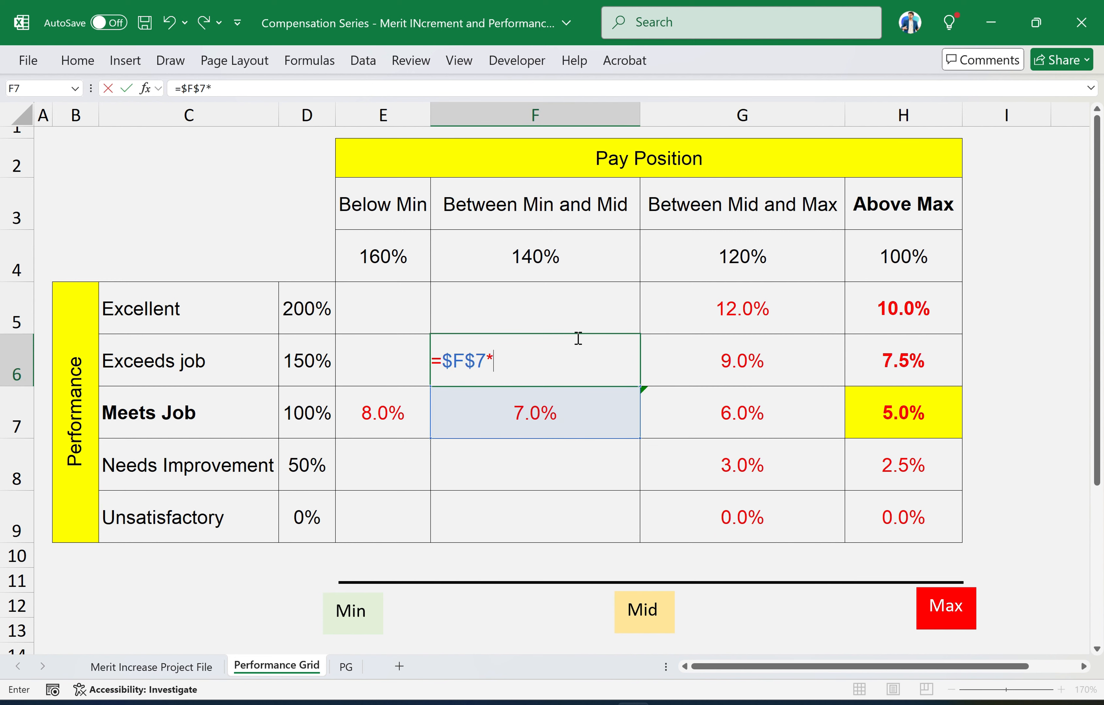
pyautogui.click(309, 361)
pyautogui.press('Return')
# Copy the Exceeds job formula from F6 into the Excellent cell F5, and select F8
pyautogui.press('Up')
pyautogui.hotkey('ctrl', 'c')
pyautogui.press('Up')
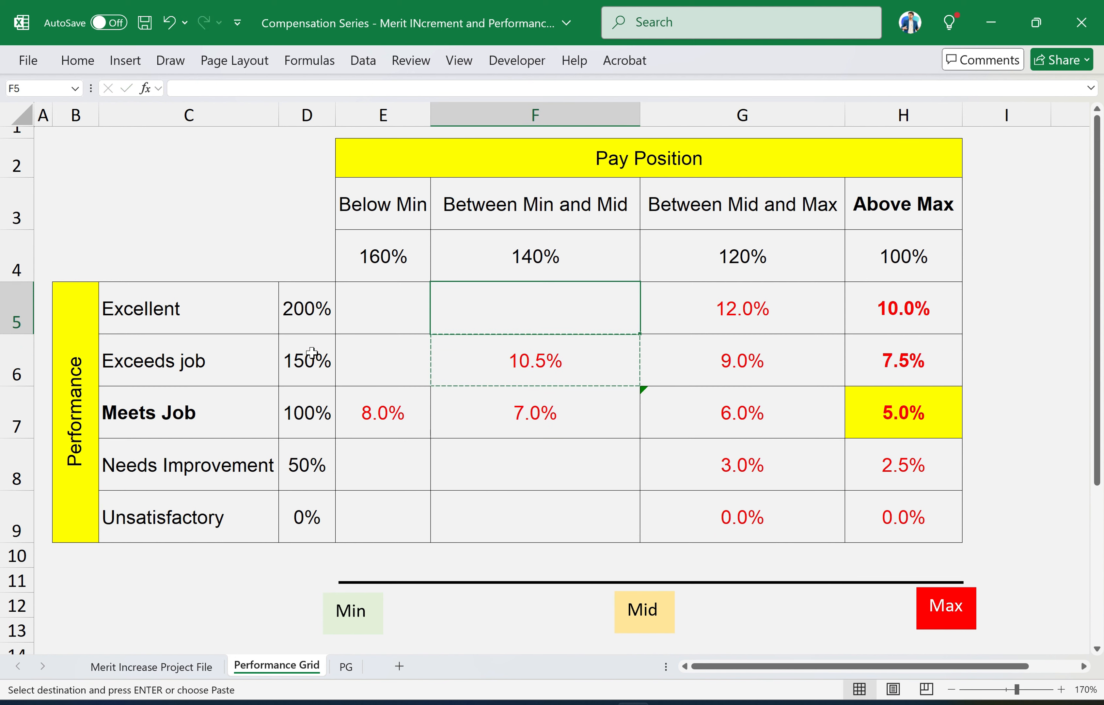
pyautogui.hotkey('ctrl', 'v')
pyautogui.click(554, 88)
pyautogui.press('Return')
pyautogui.press('Down')
pyautogui.press('Down')
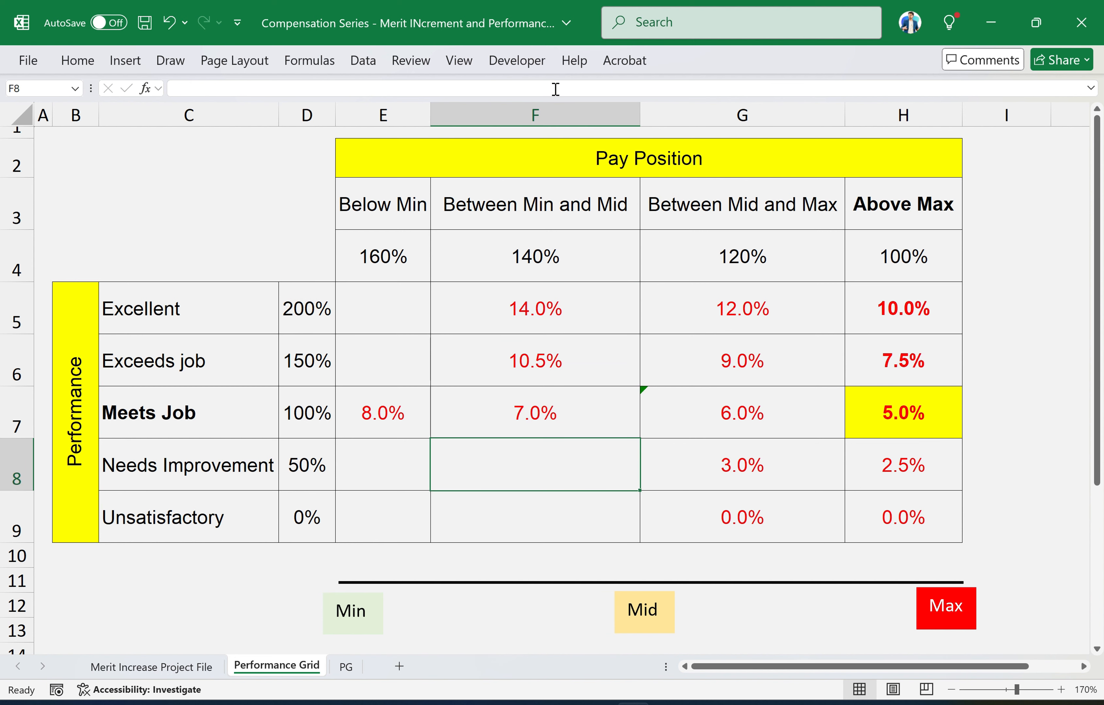
# Calculate the Needs Improvement increment for Between Min and Mid in F8 with the formula =$F$7*D8
pyautogui.write('=')
pyautogui.press('Up')
pyautogui.press('F4')
pyautogui.write('*')
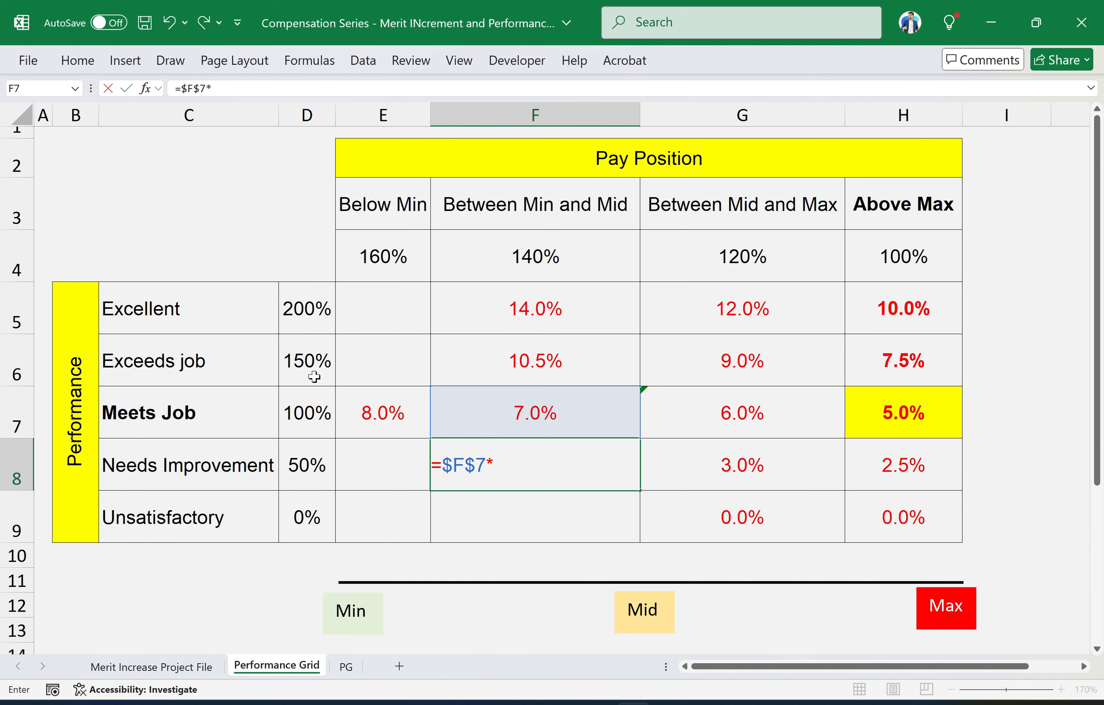
pyautogui.click(307, 465)
pyautogui.press('Return')
# Copy the Needs Improvement formula from F8 into the Unsatisfactory cell F9
pyautogui.press('Up')
pyautogui.hotkey('ctrl', 'c')
pyautogui.press('Down')
pyautogui.hotkey('ctrl', 'v')
# Calculate the Exceeds job increment for Below Min in E6 with the formula =$E$7*D6
pyautogui.press('Up')
pyautogui.press('Up')
pyautogui.press('Left')
pyautogui.press('Up')
pyautogui.write('=')
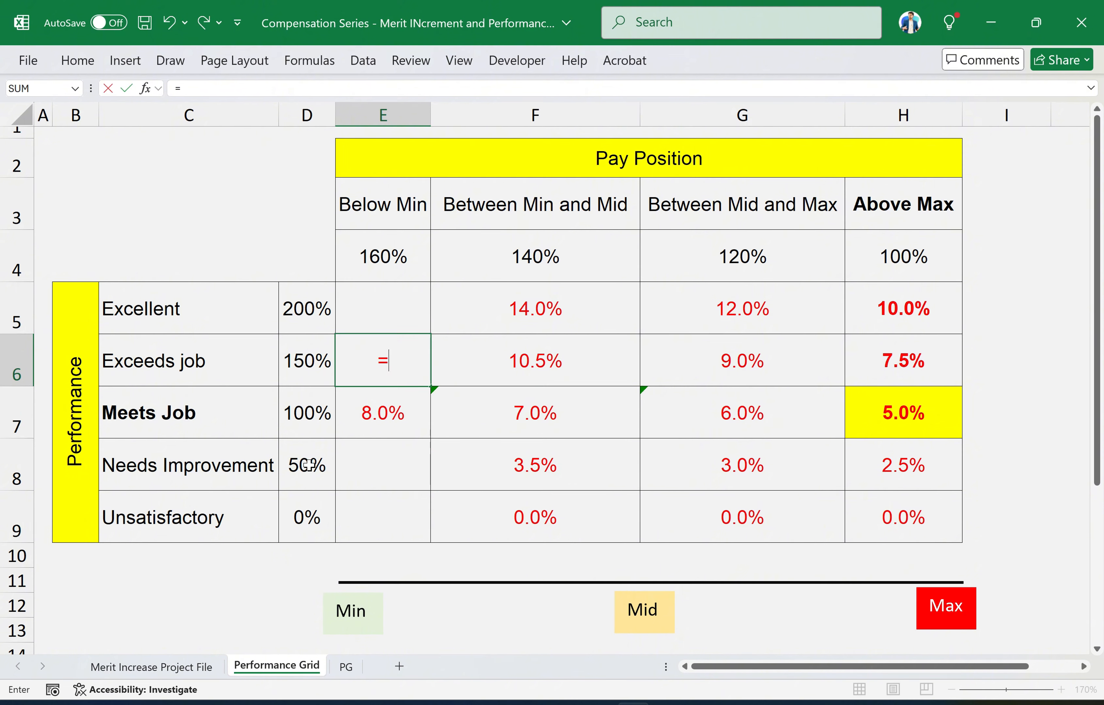
pyautogui.press('Down')
pyautogui.press('F4')
pyautogui.write('*')
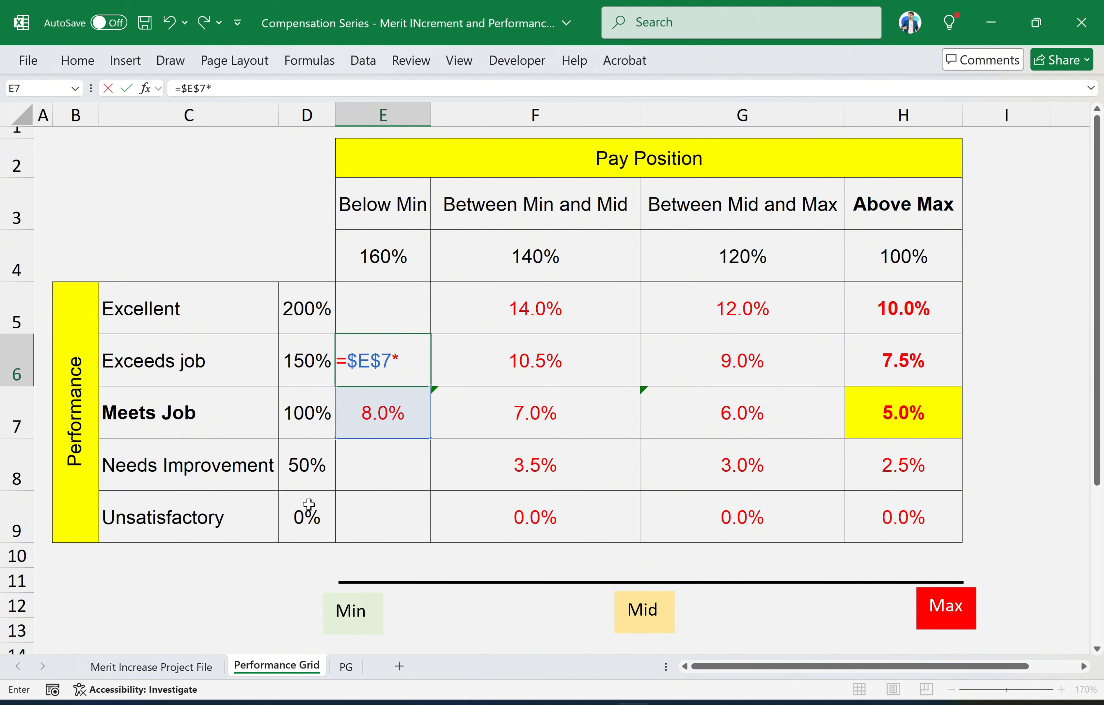
pyautogui.click(309, 346)
pyautogui.press('Return')
# Copy the Exceeds job formula from E6 into the Excellent cell E5
pyautogui.press('Up')
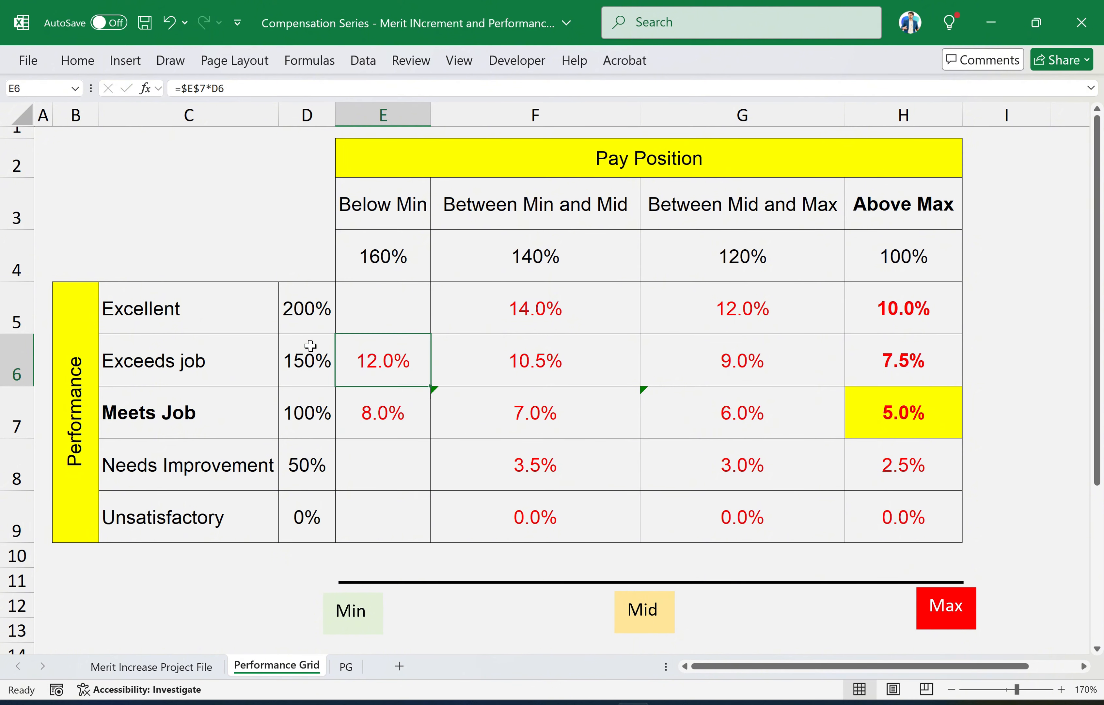
pyautogui.hotkey('ctrl', 'c')
pyautogui.press('Up')
pyautogui.hotkey('ctrl', 'v')
# Calculate the Needs Improvement increment for Below Min in E8 with the formula =$E$7*D8
pyautogui.press('Down')
pyautogui.press('Down')
pyautogui.press('Down')
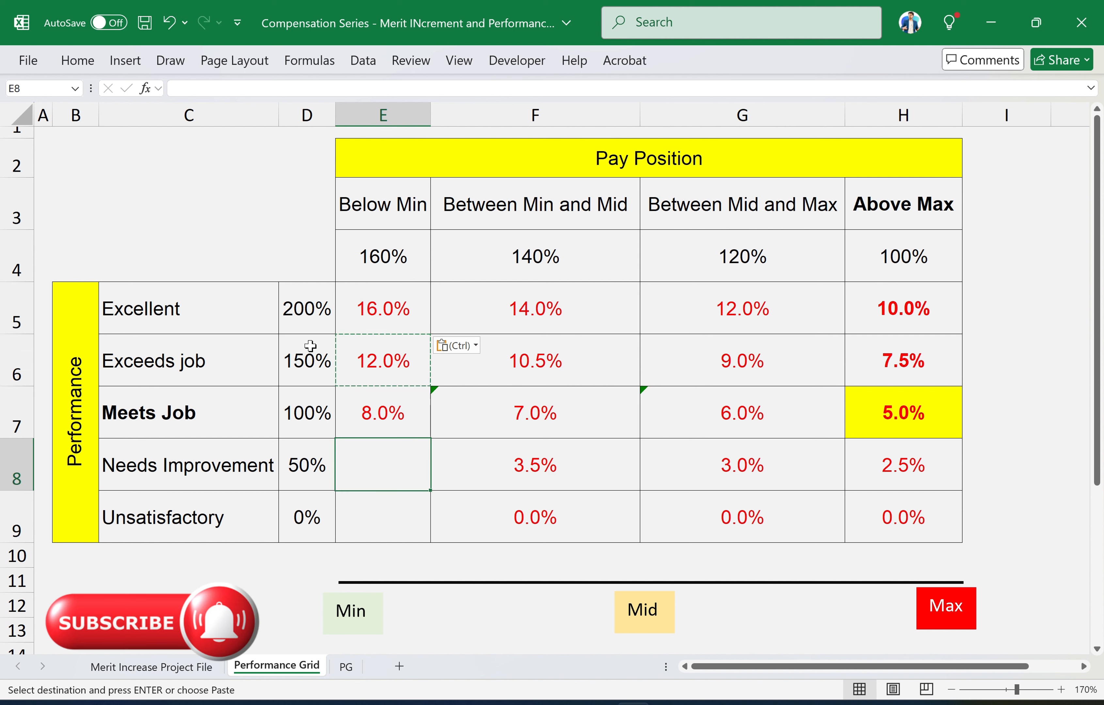
pyautogui.write('=')
pyautogui.press('Up')
pyautogui.press('F4')
pyautogui.write('*')
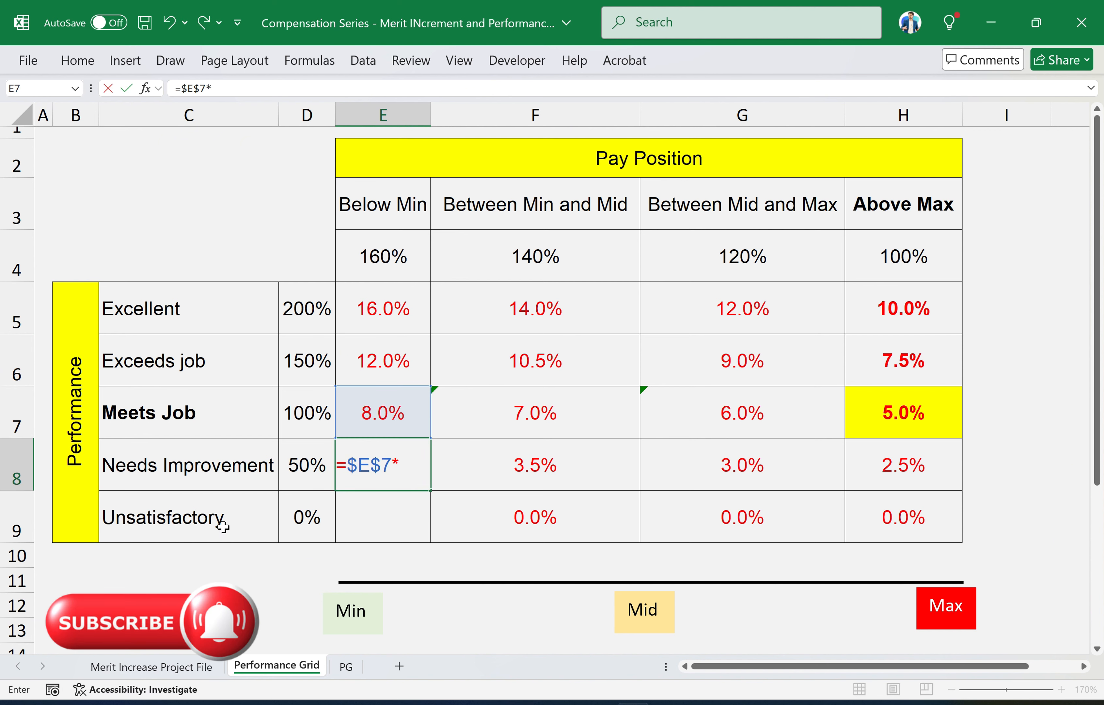
pyautogui.click(293, 469)
pyautogui.press('Return')
# Copy the Needs Improvement formula from E8 into the Unsatisfactory cell E9
pyautogui.press('Up')
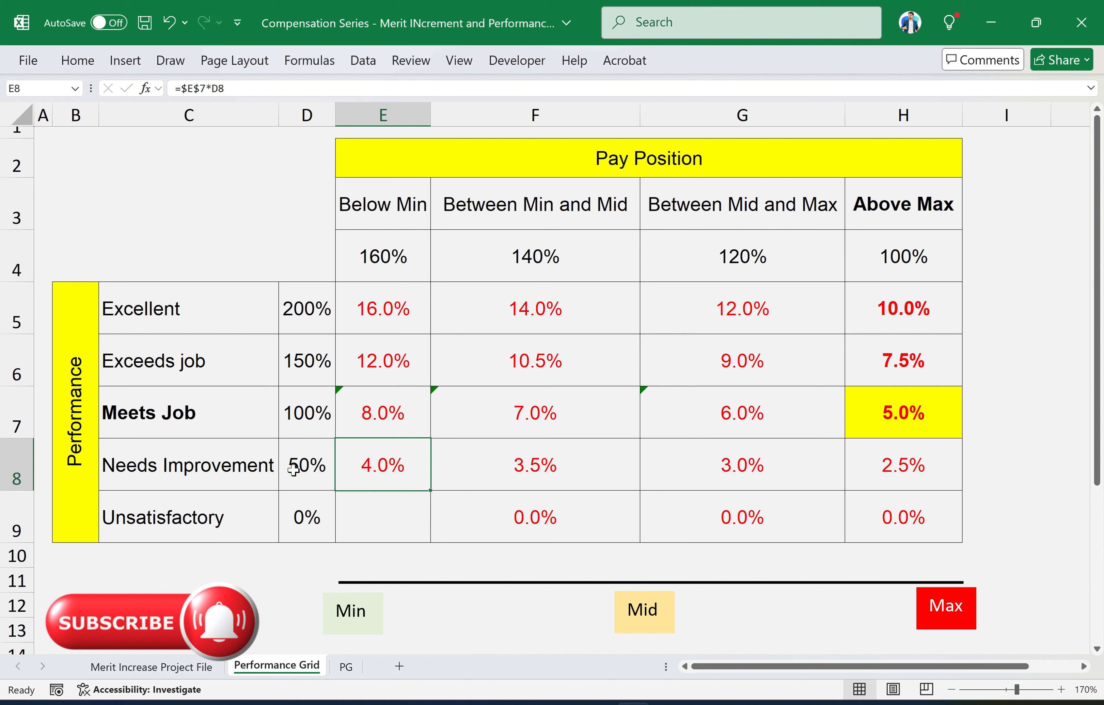
pyautogui.hotkey('ctrl', 'c')
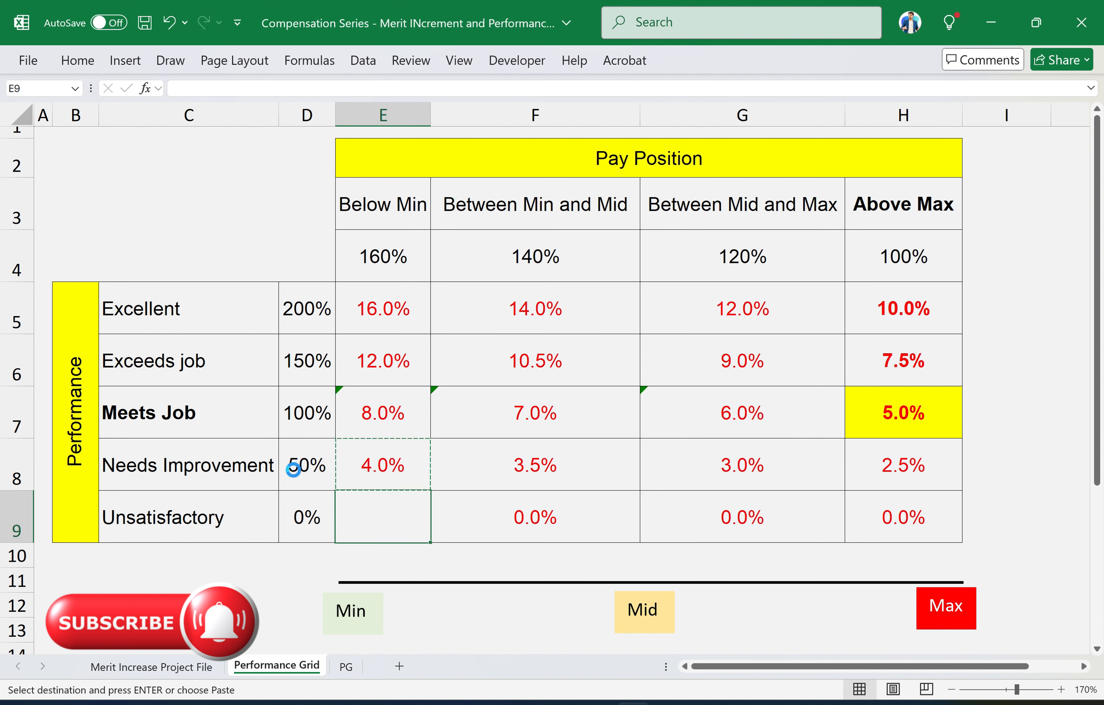
pyautogui.hotkey('ctrl', 'v')
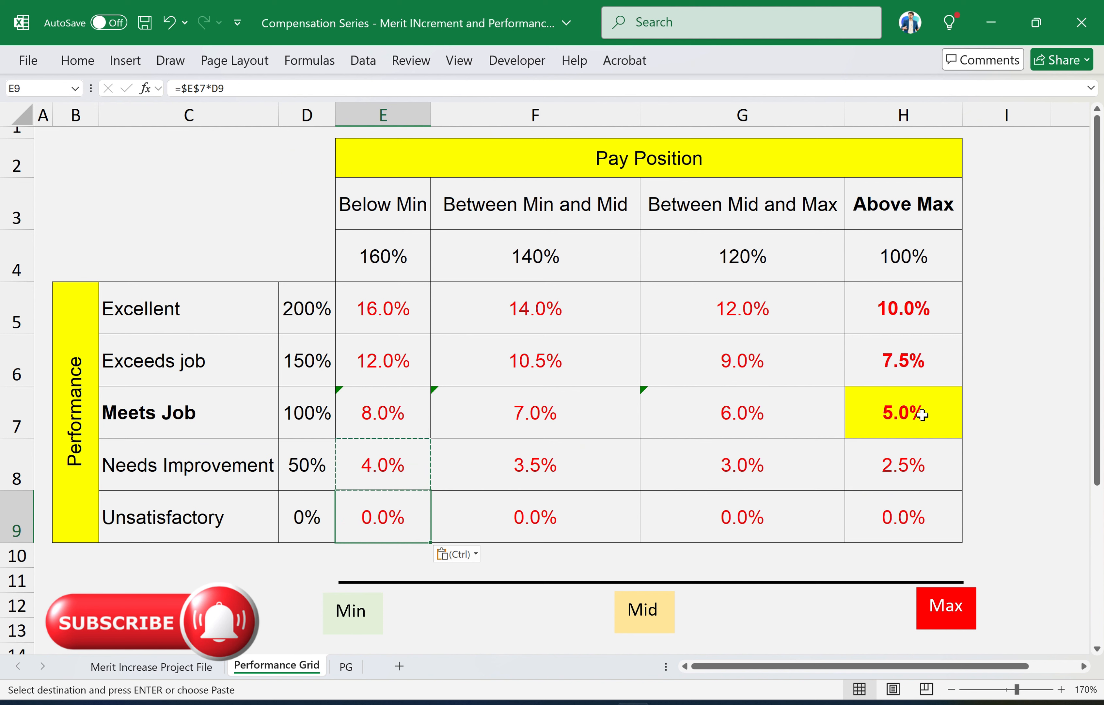
# Review the increments row by row for Meets Job, Exceeds job, Excellent, Needs Improvement and Unsatisfactory across all pay positions
pyautogui.click(3, 414)
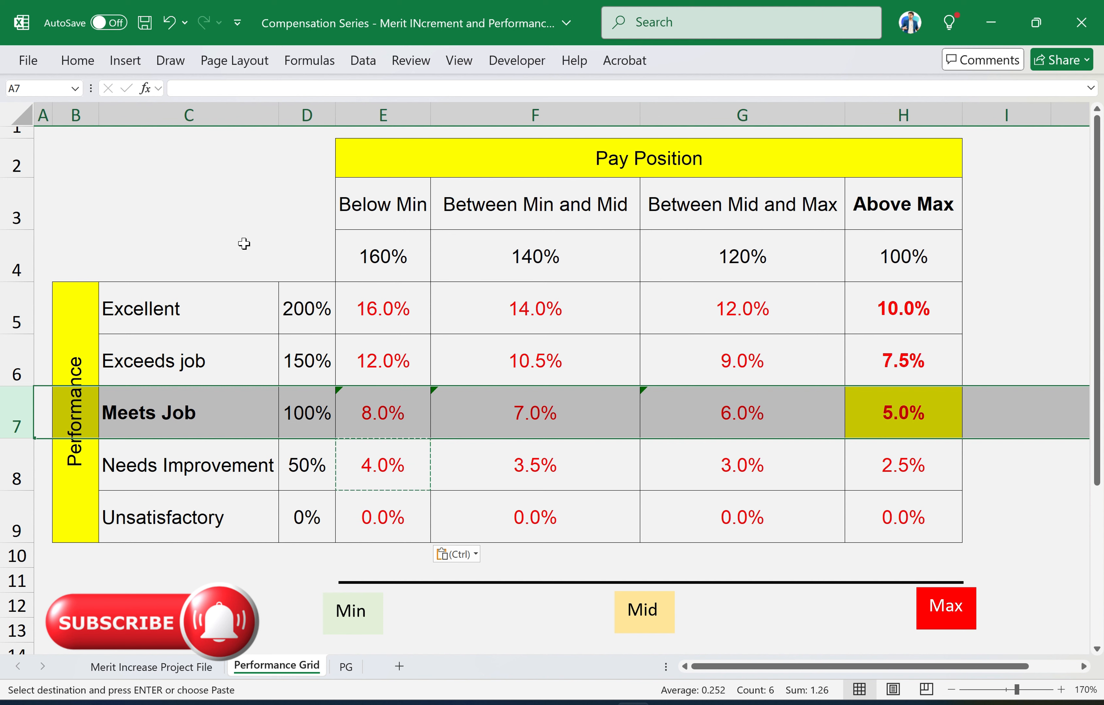
pyautogui.click(4, 366)
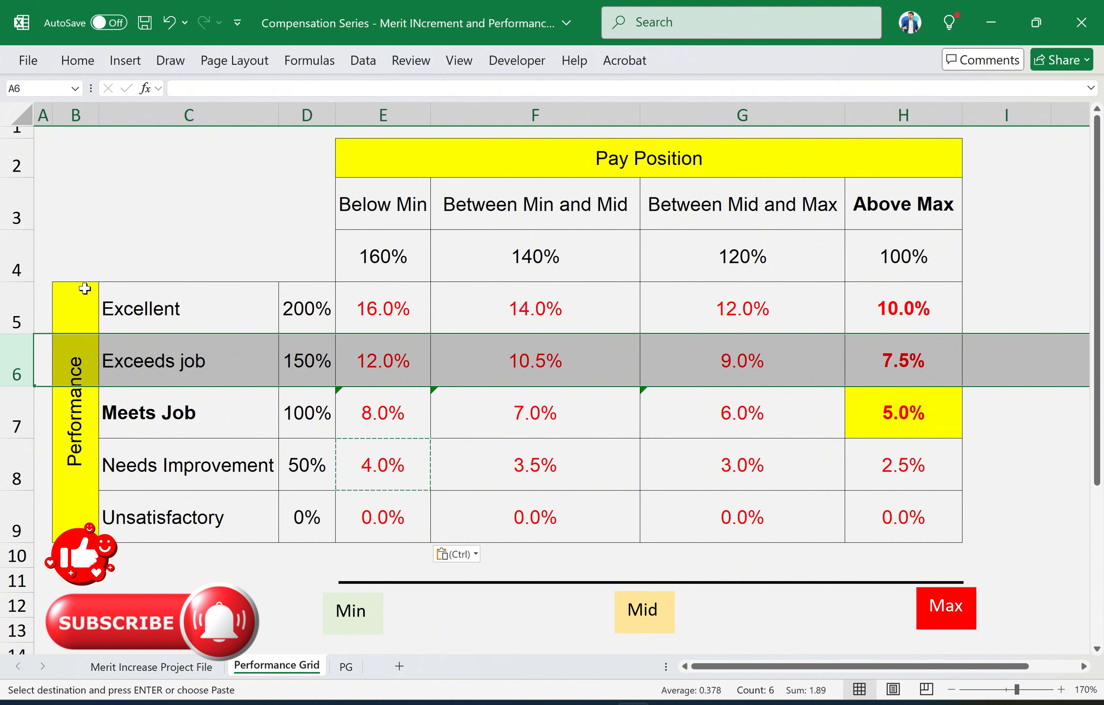
pyautogui.click(4, 312)
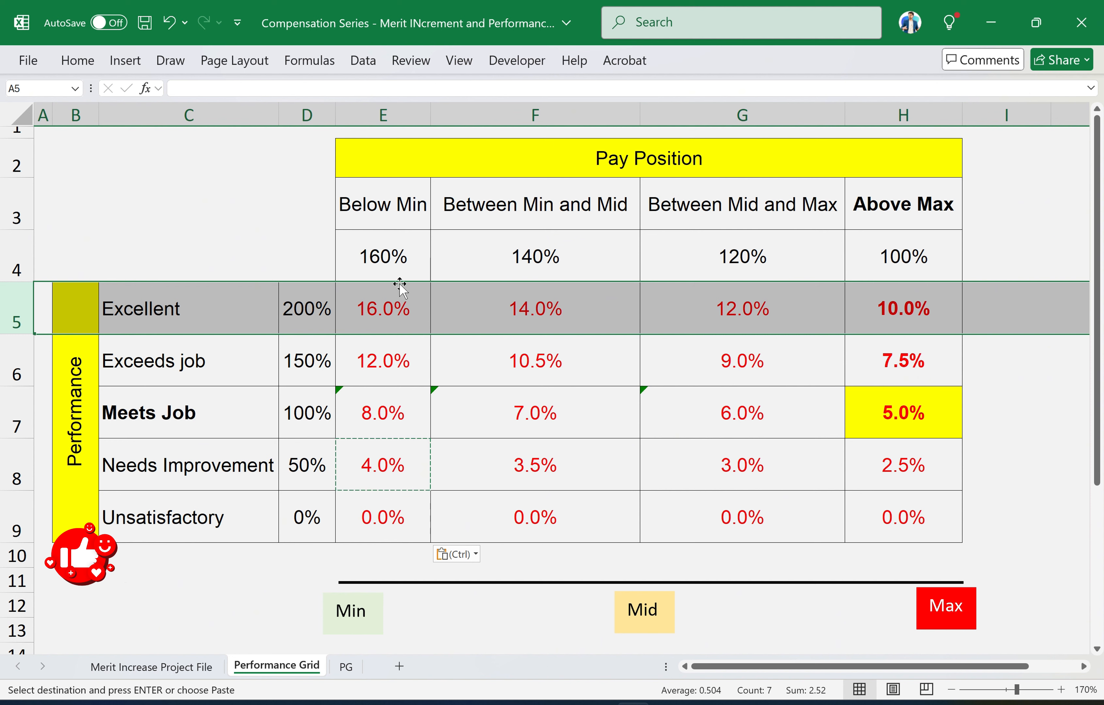
pyautogui.click(42, 470)
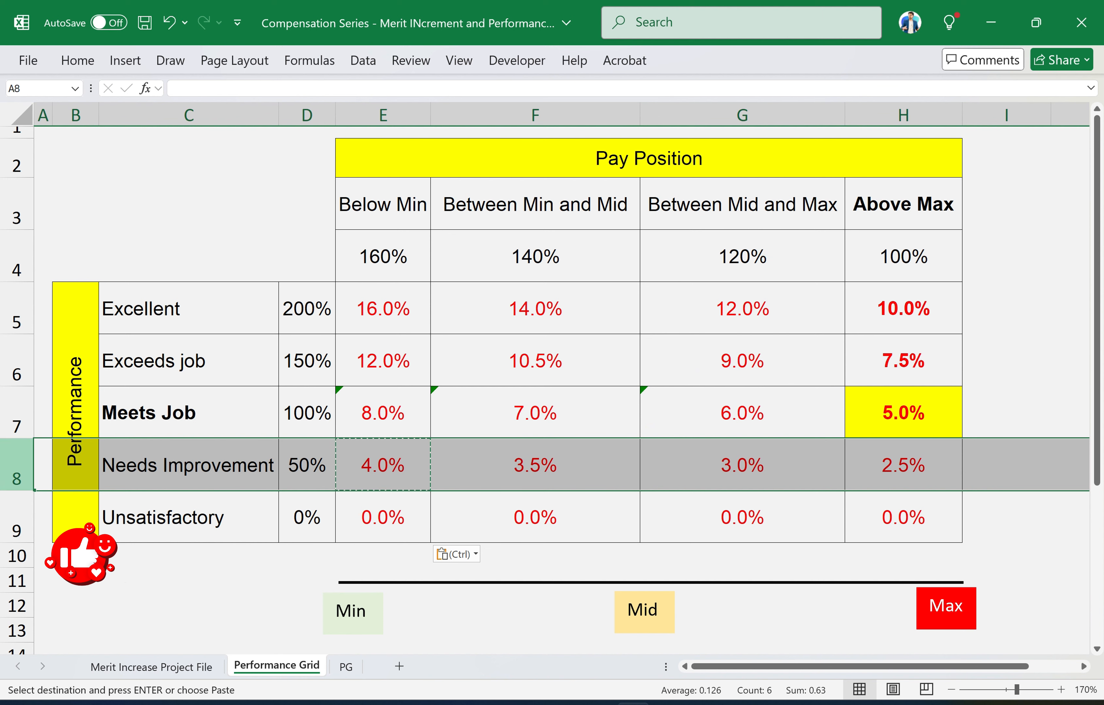
pyautogui.click(9, 531)
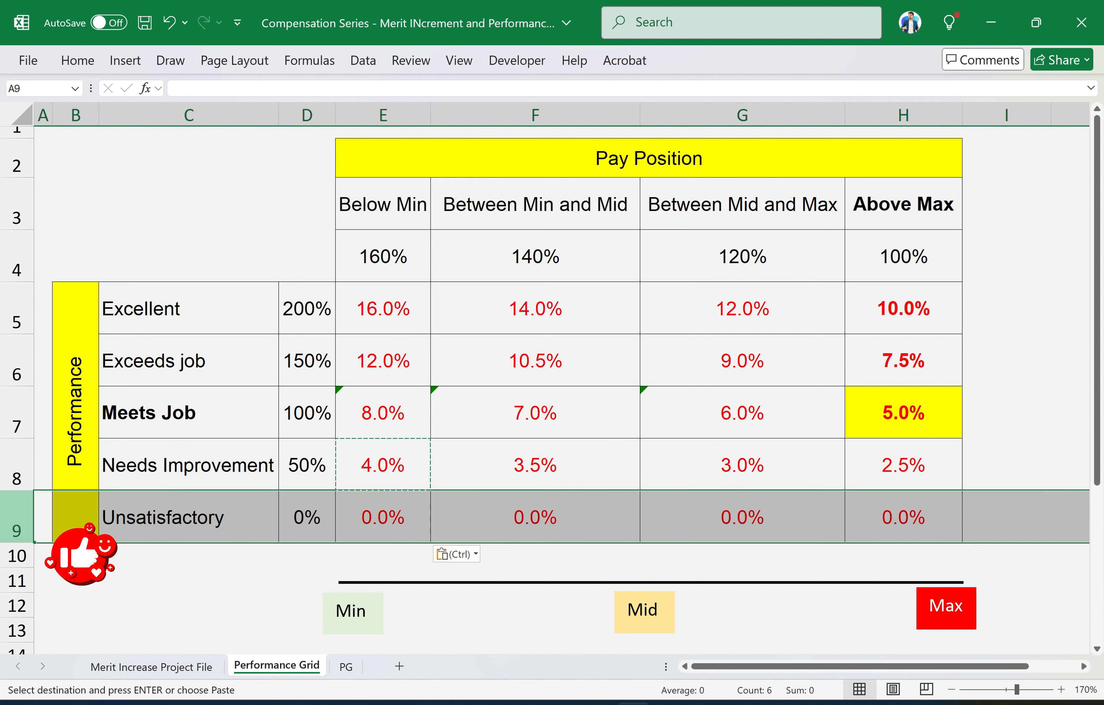
pyautogui.click(1012, 411)
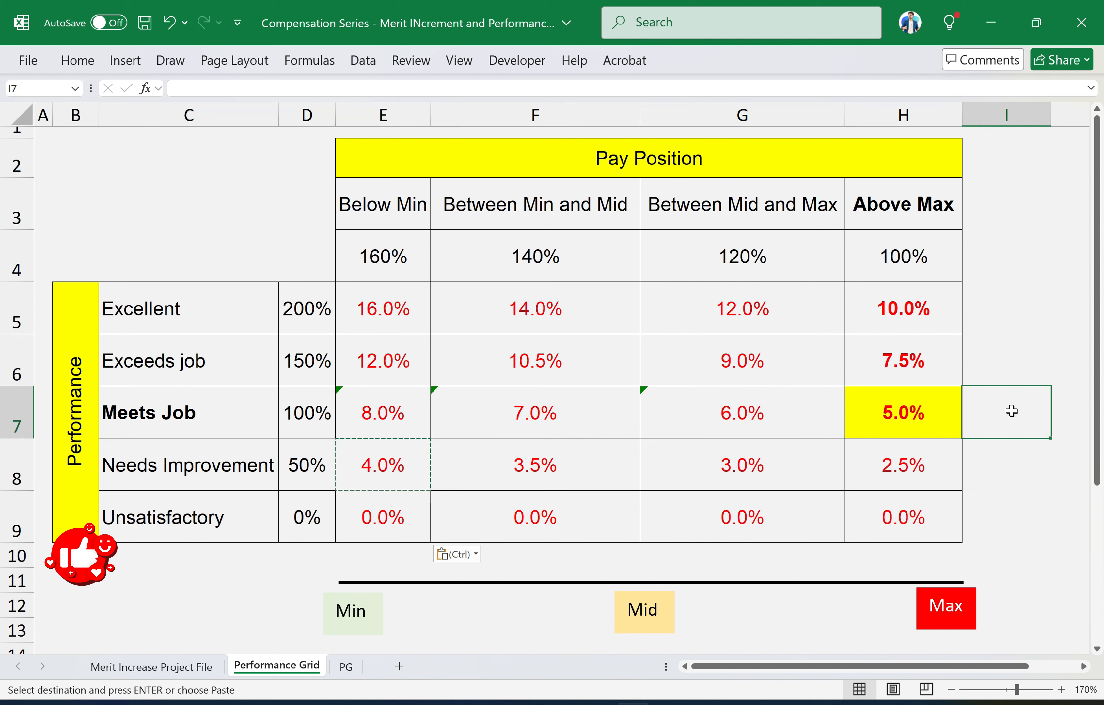
# Set the base increment for Meets Job and Above Max in H7 to 7%
pyautogui.click(935, 422)
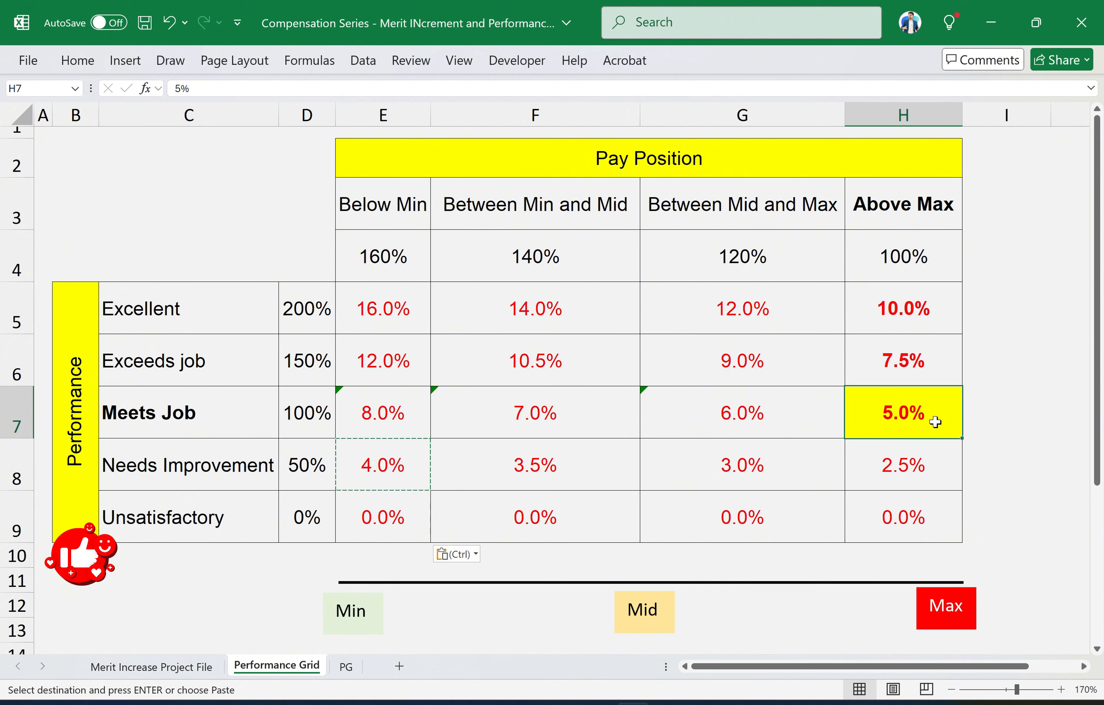
pyautogui.write('7')
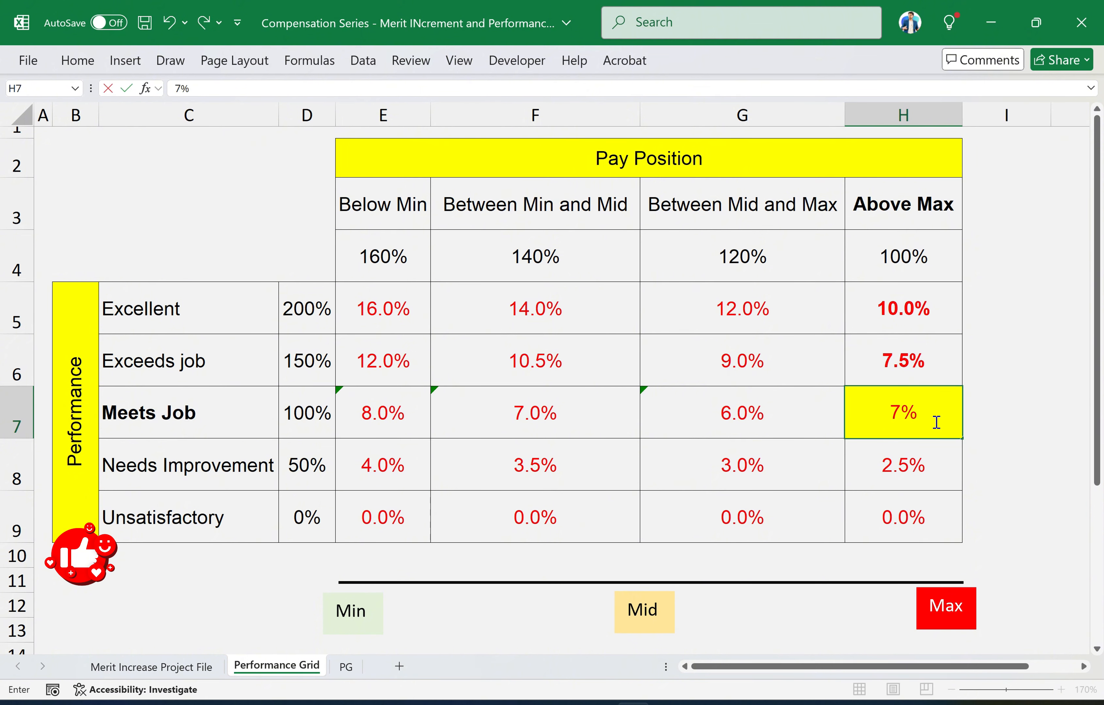
pyautogui.press('Return')
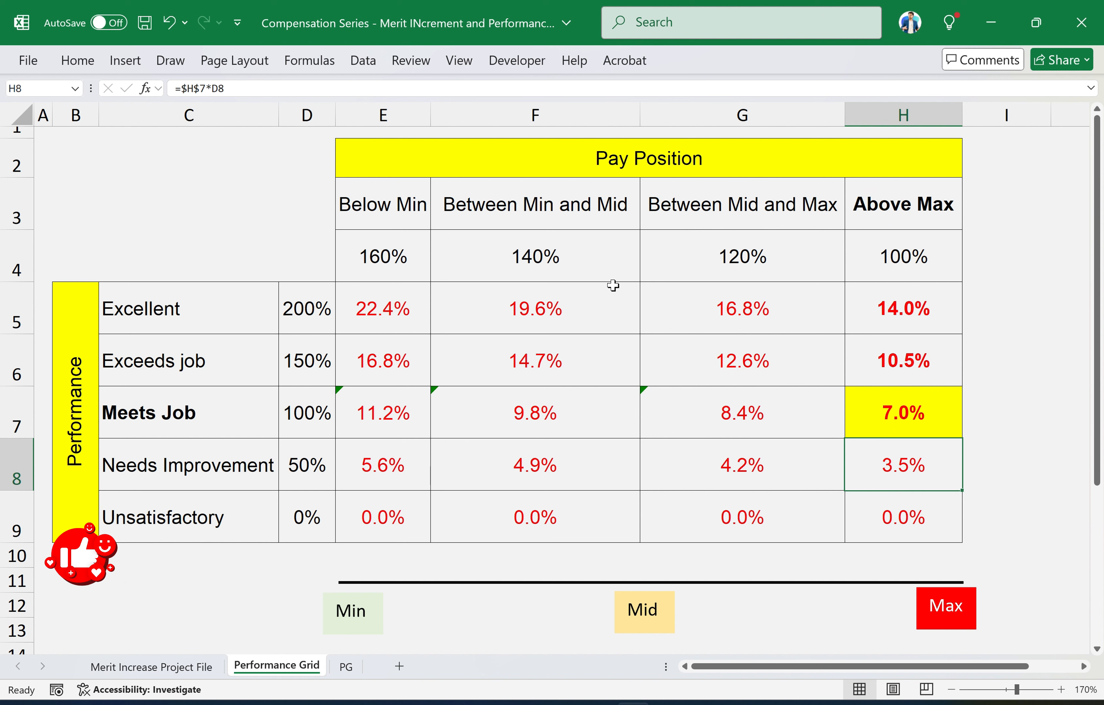
# Set the base increment for Meets Job and Above Max in H7 to 3%
pyautogui.click(940, 419)
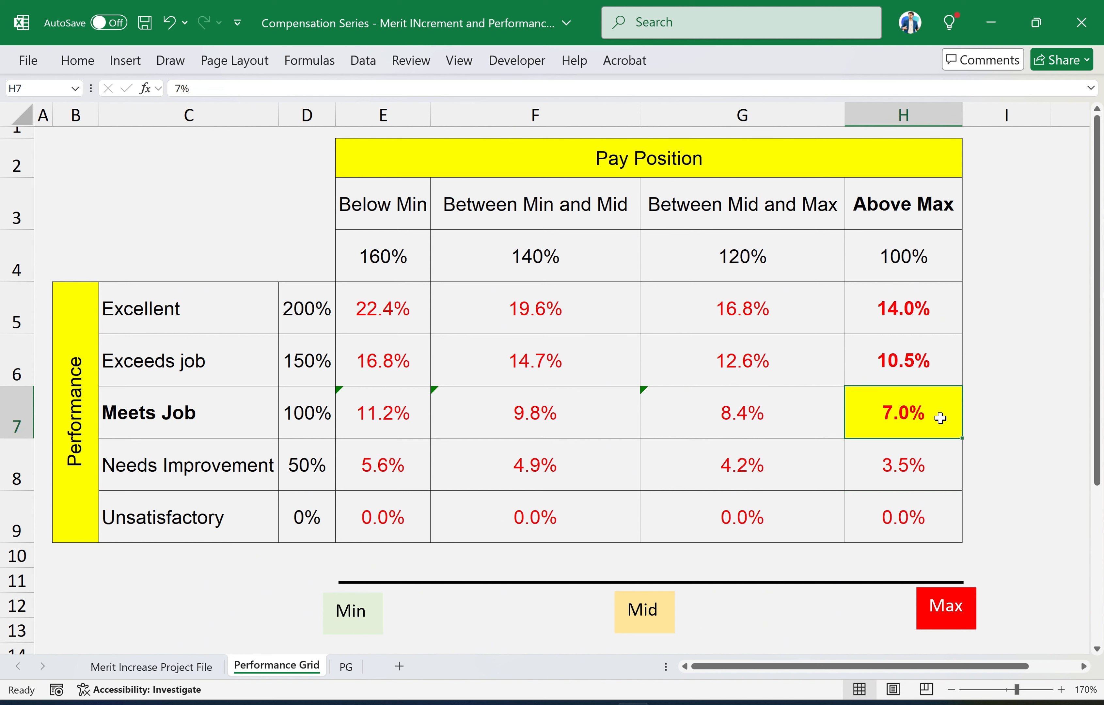
pyautogui.write('3')
pyautogui.press('Return')
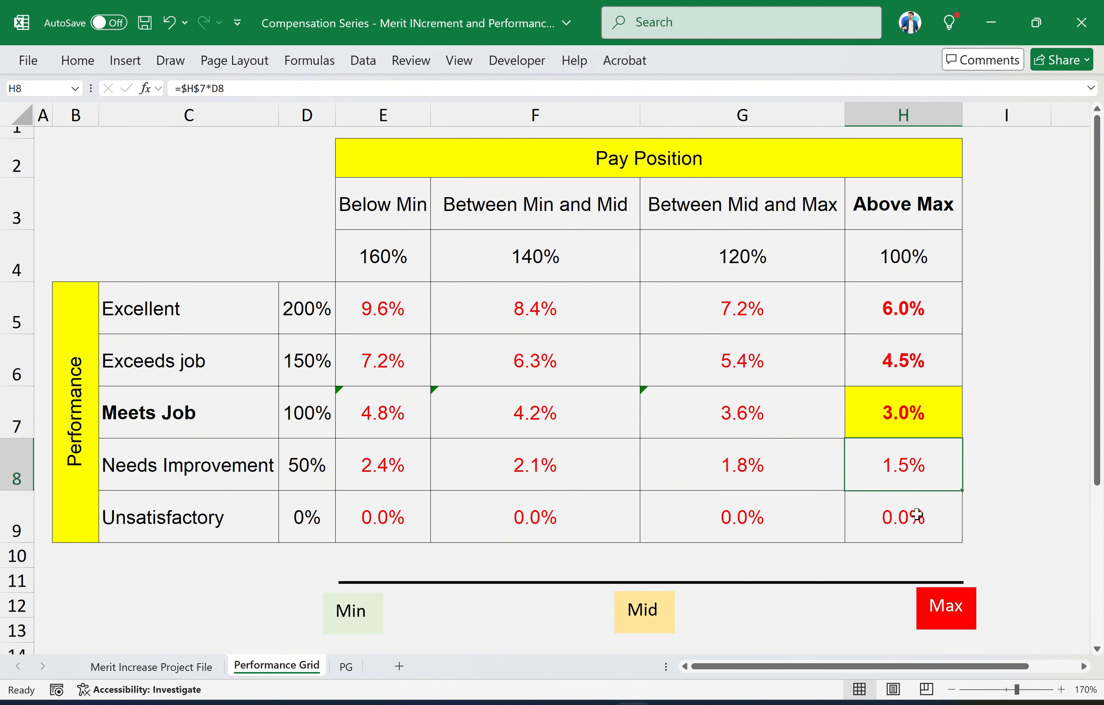
# Set the Below Min pay position multiplier in E4 to 200%
pyautogui.click(390, 261)
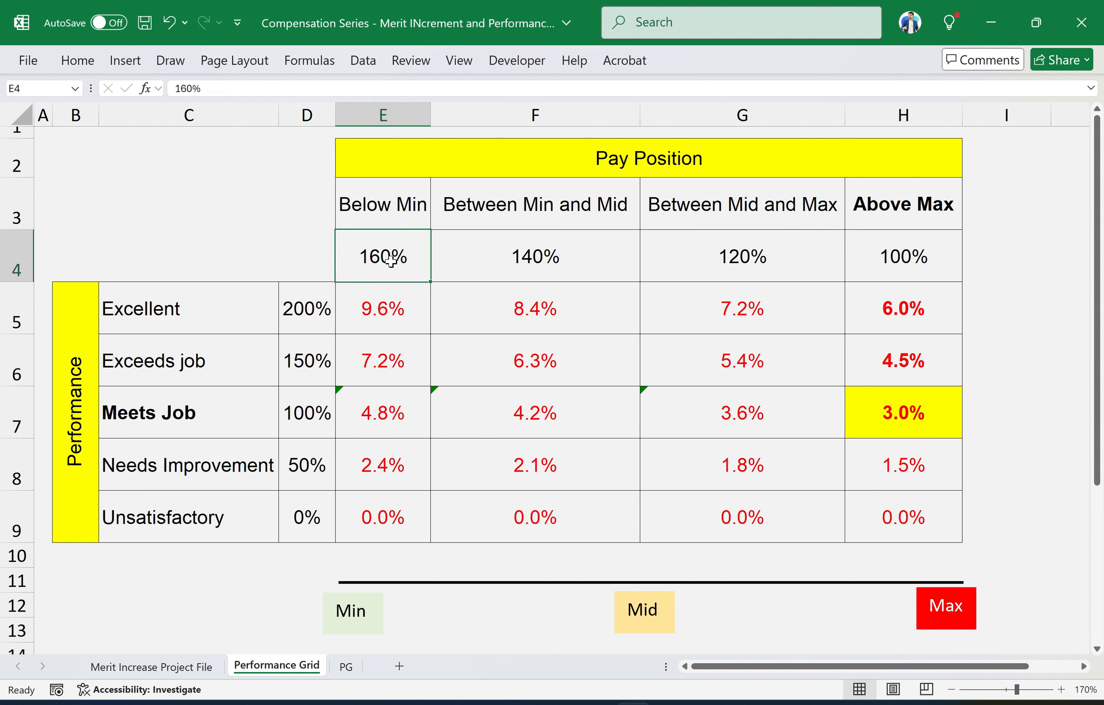
pyautogui.write('2')
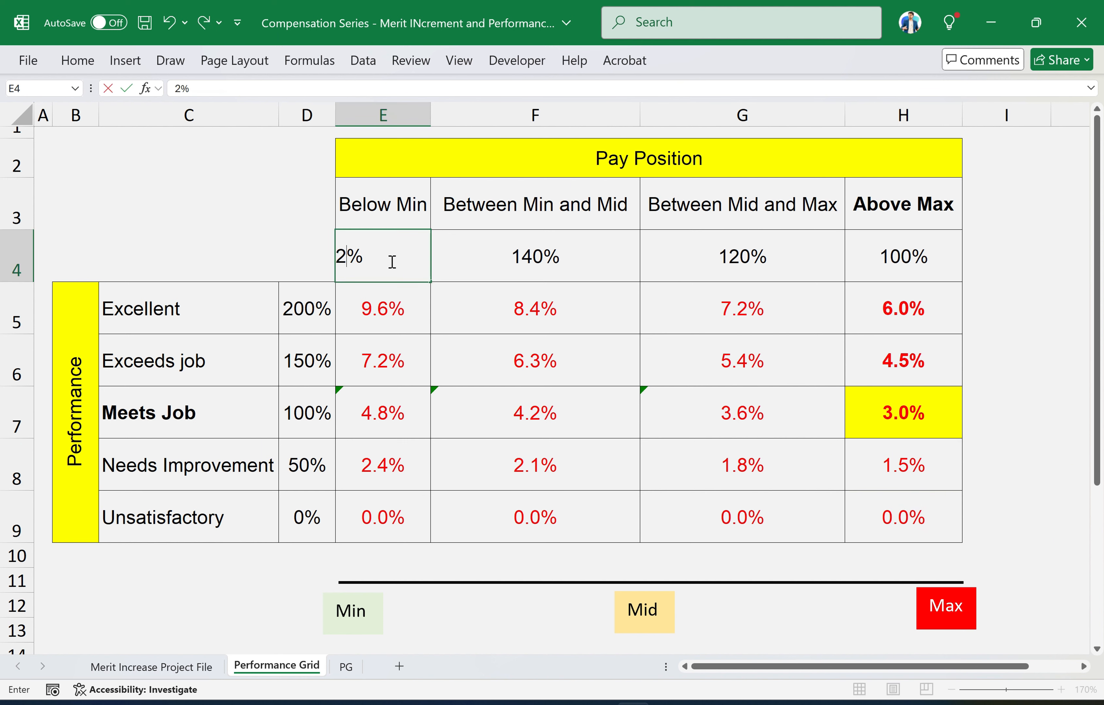
pyautogui.write('00')
pyautogui.press('Return')
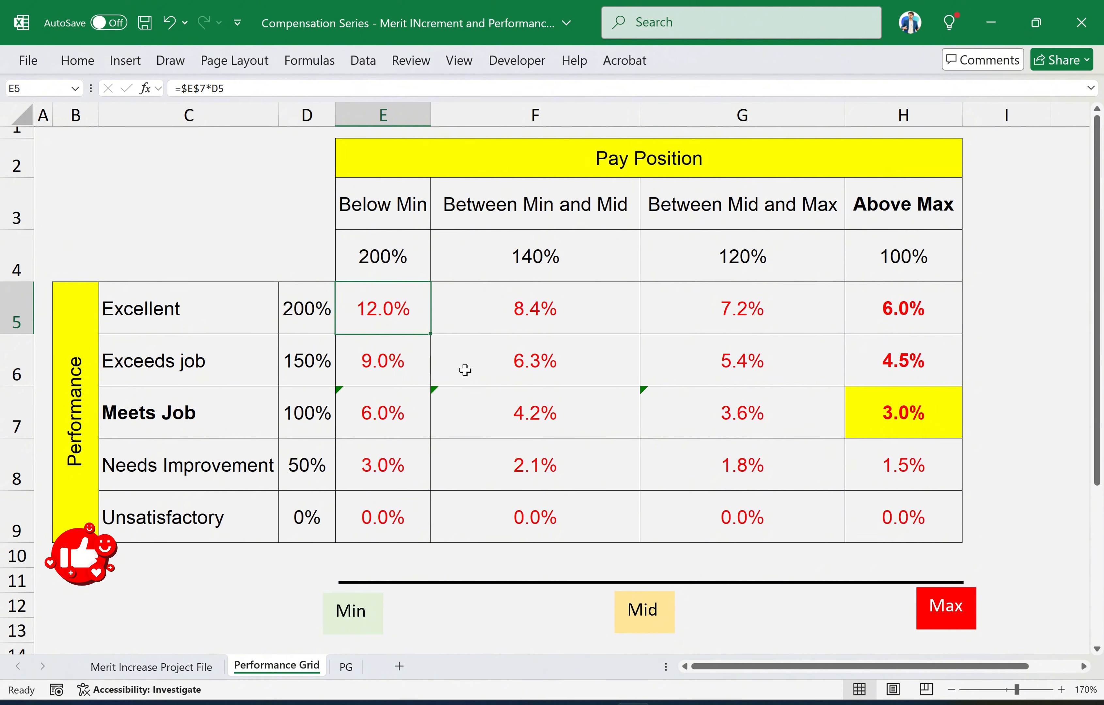
# Check the Above Max base increment in H7 and the Excellent formula in H5
pyautogui.click(914, 398)
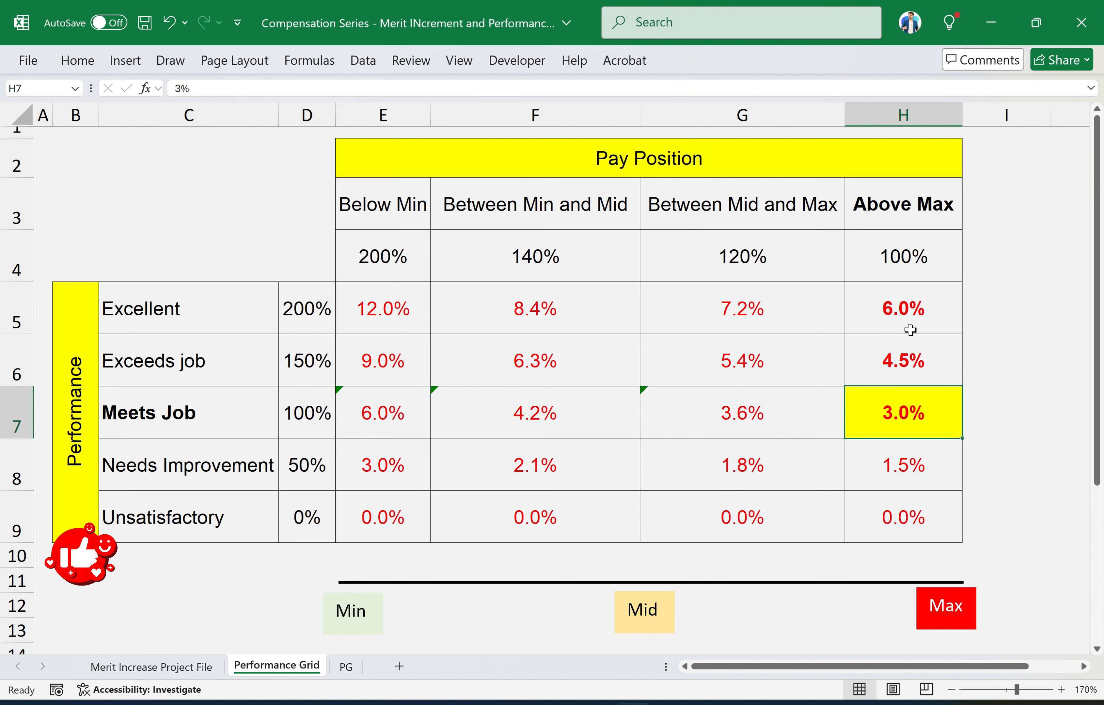
pyautogui.click(931, 307)
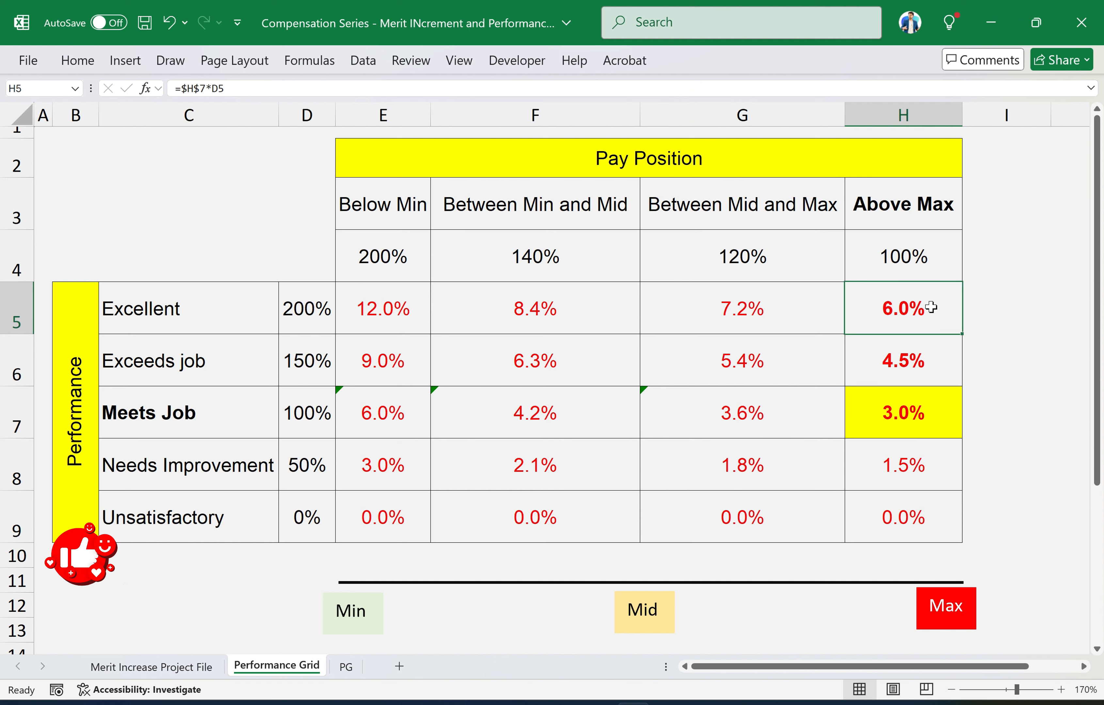